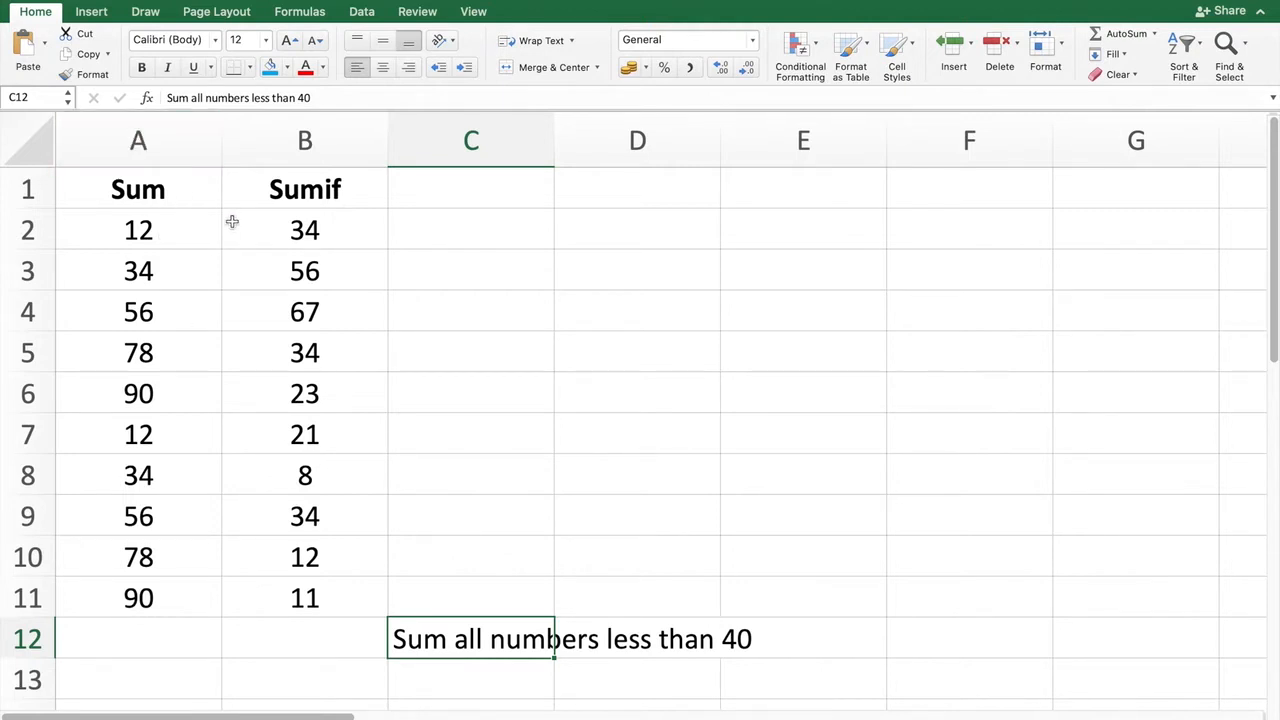
In D2, total the Sum column by adding each cell individually with the formula =A2+A3+A4+A5+A6+A7+A8+A9+A10+A11.
click(760, 467)
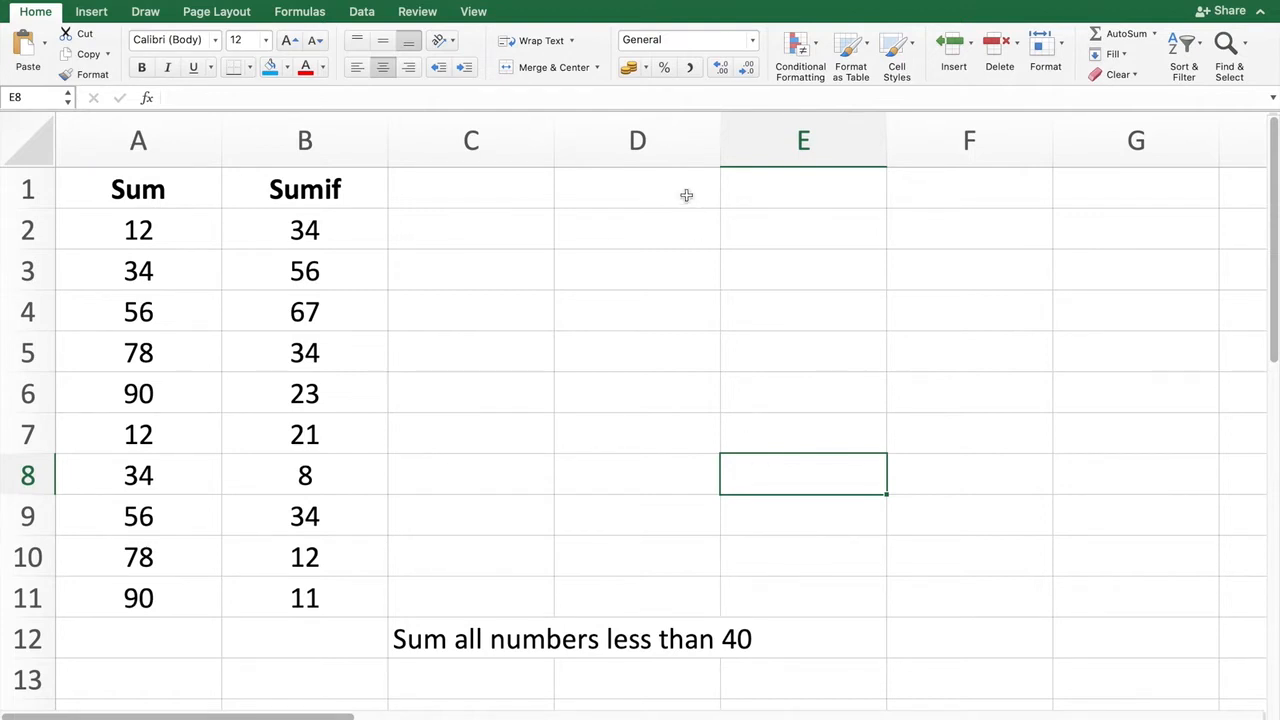
click(596, 236)
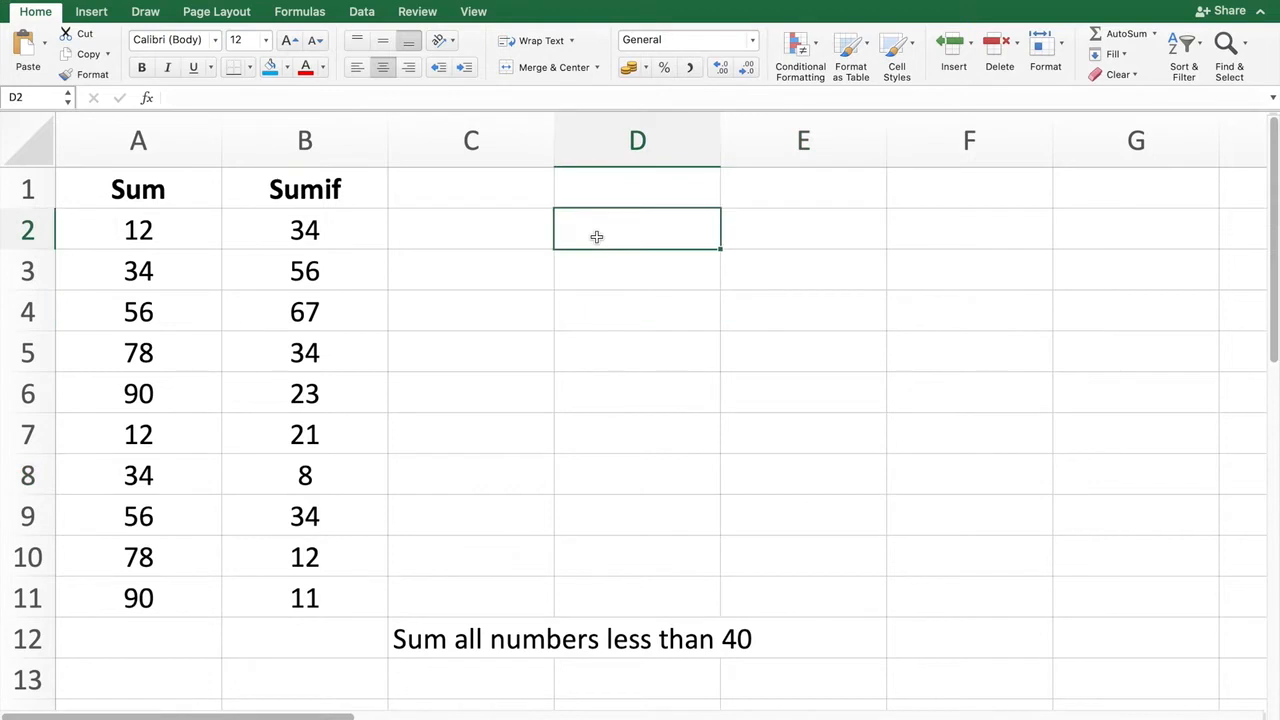
double_click(596, 236)
text(=)
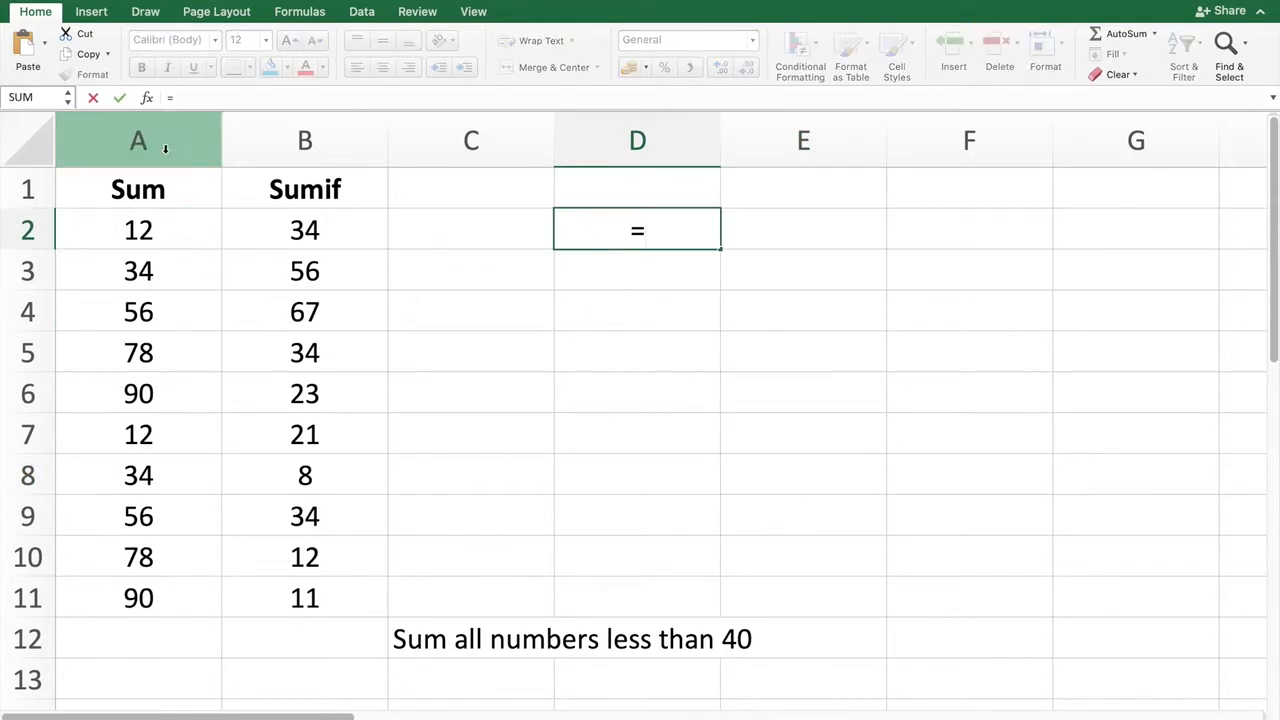
click(161, 229)
text(+)
click(155, 271)
text(+)
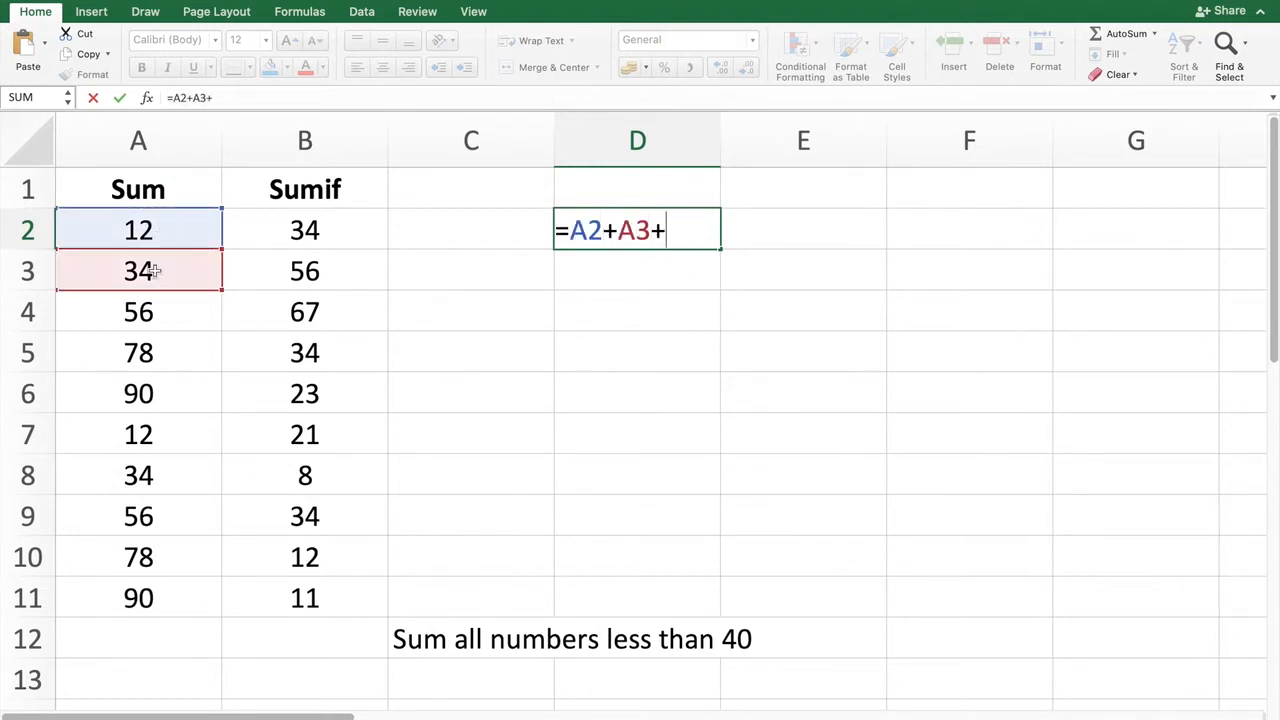
click(152, 309)
text(+)
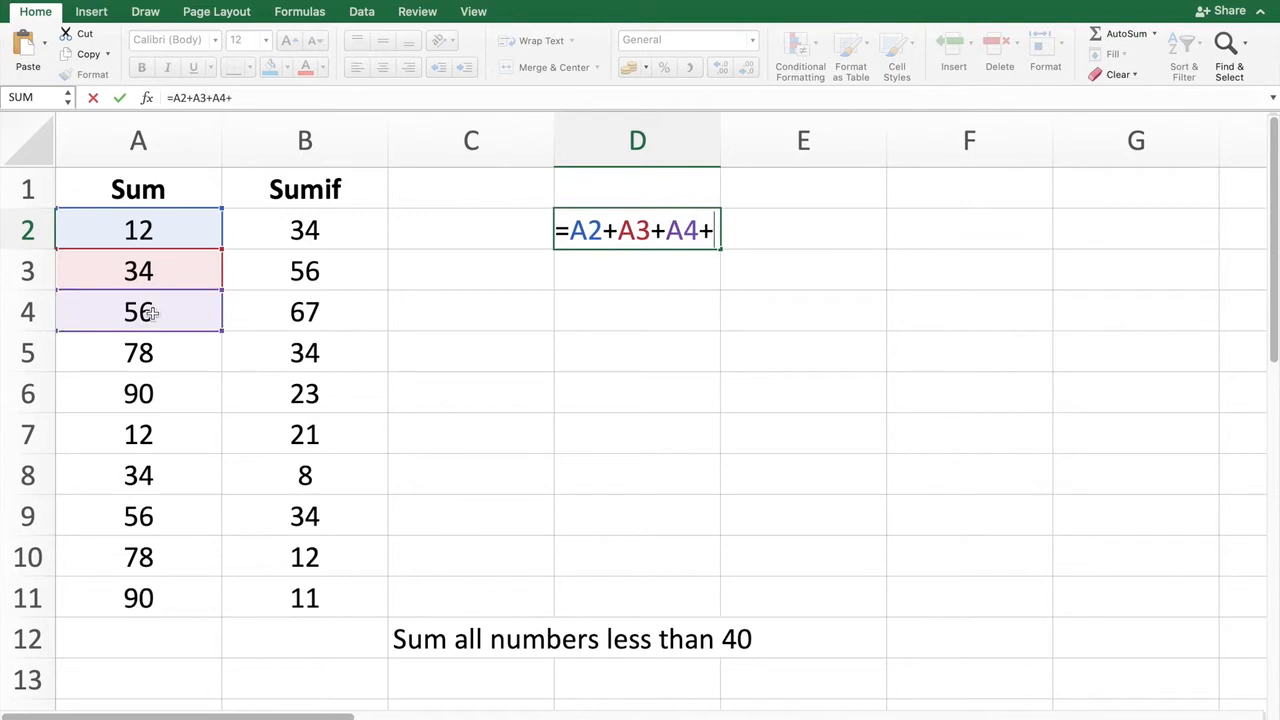
click(148, 353)
text(+)
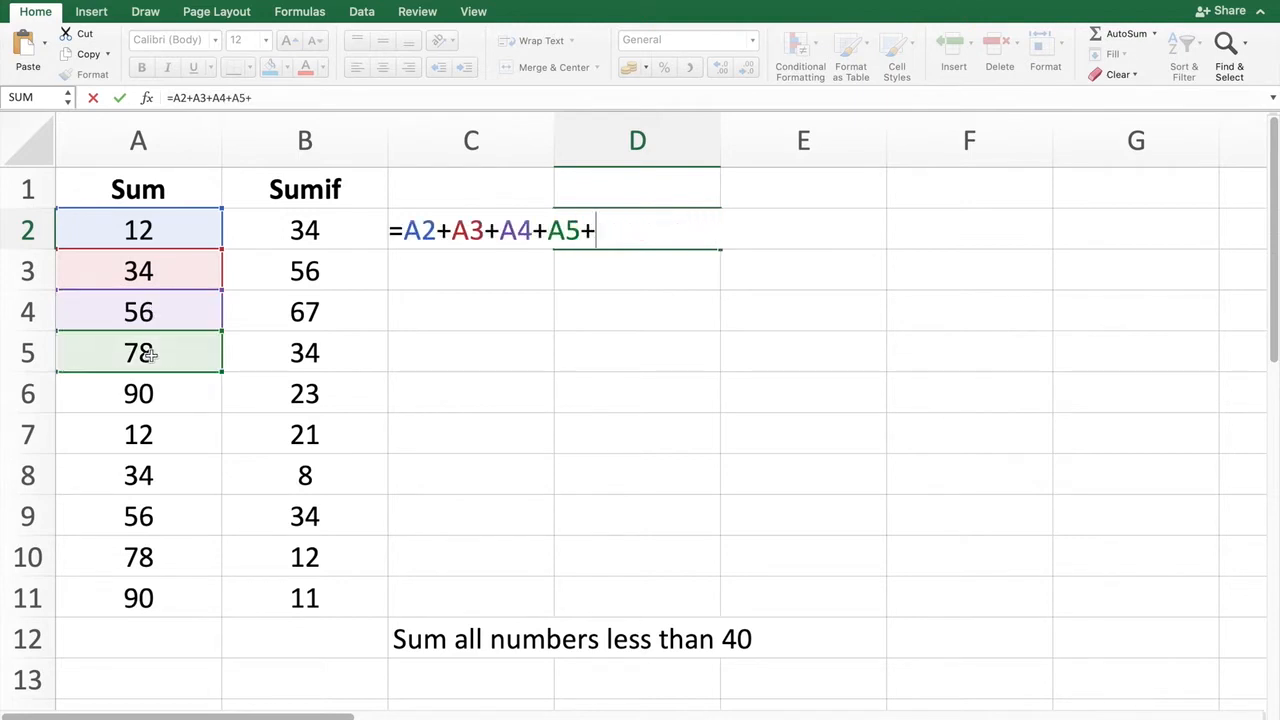
click(155, 390)
text(+)
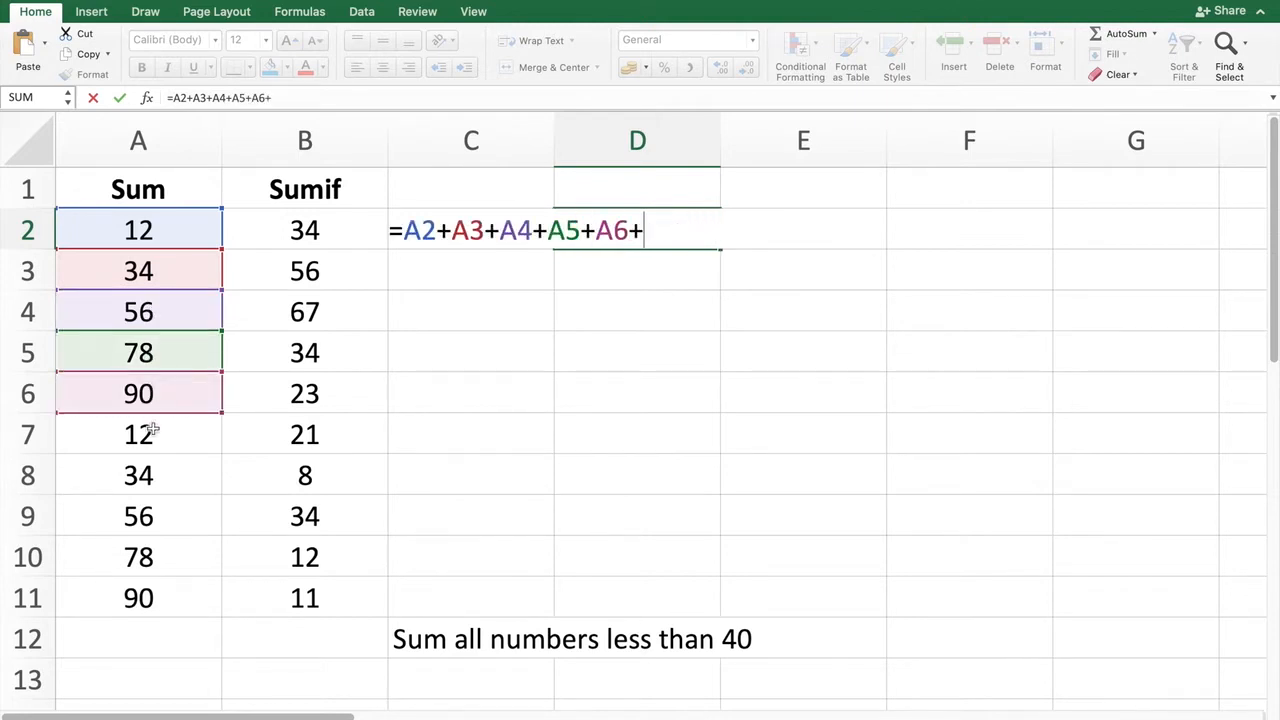
click(152, 431)
text(+)
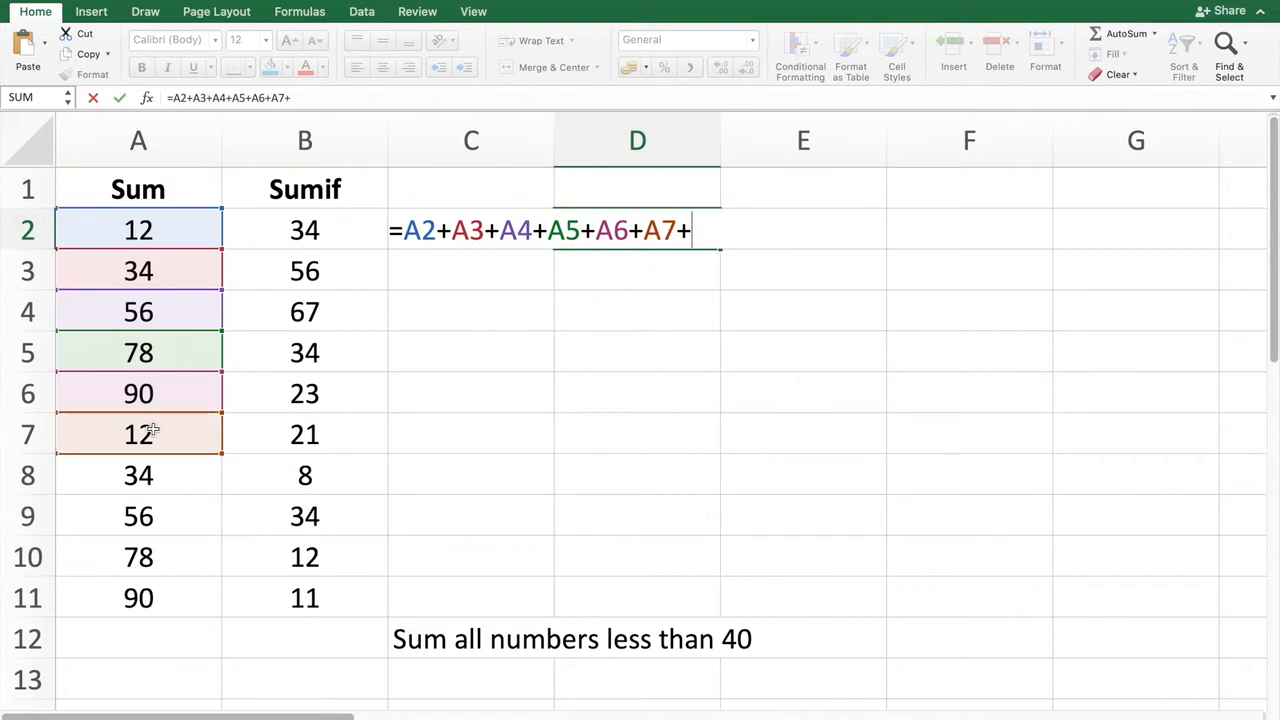
click(153, 490)
text(+)
click(154, 531)
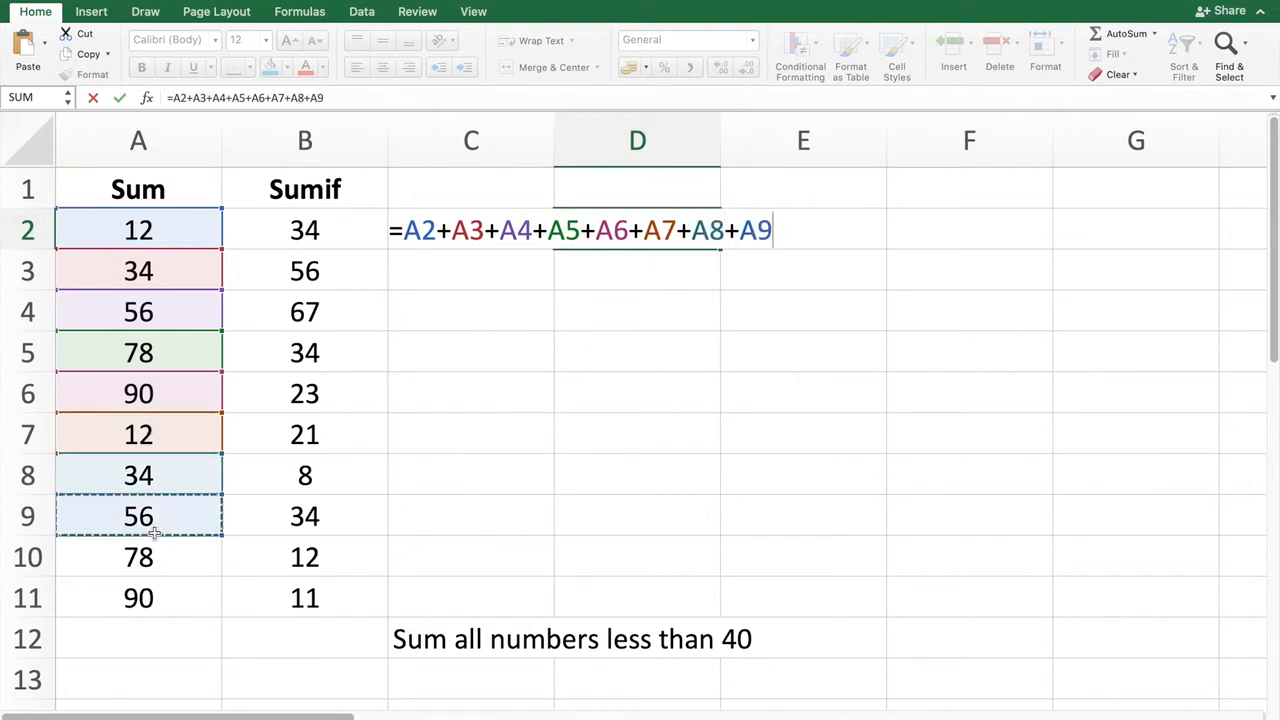
text(+)
click(157, 552)
text(+)
click(162, 597)
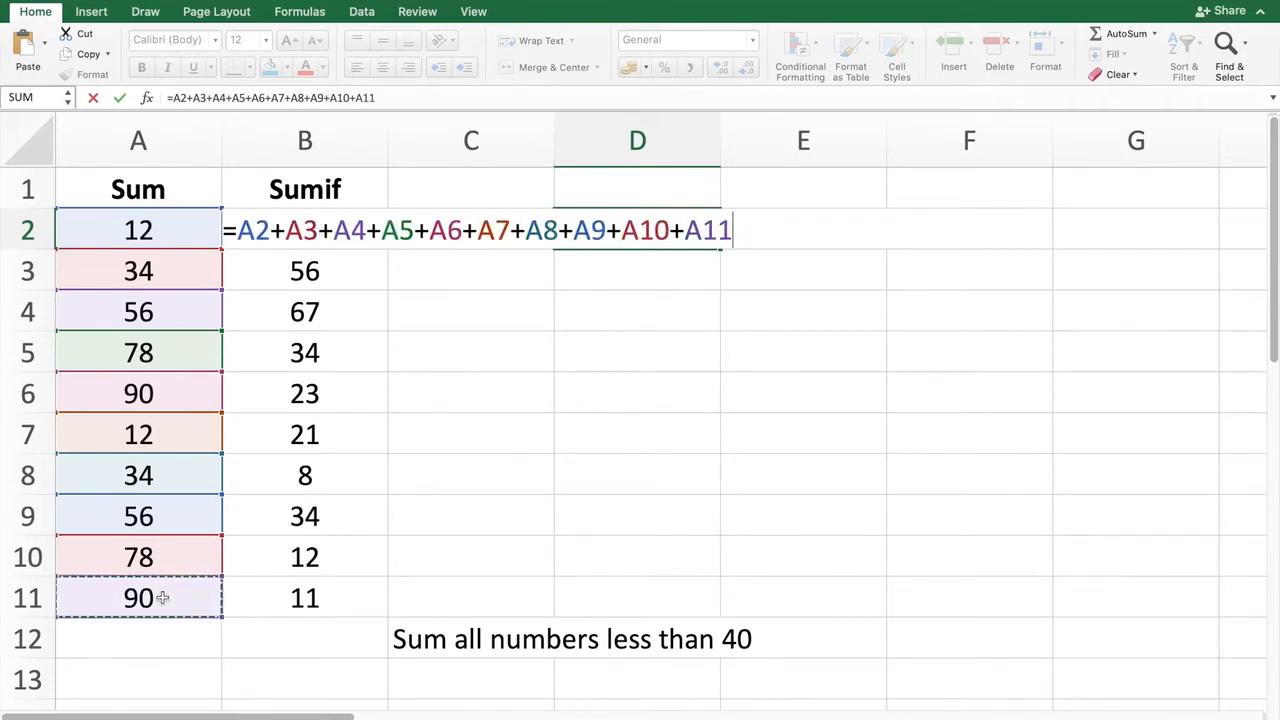
key(Return)
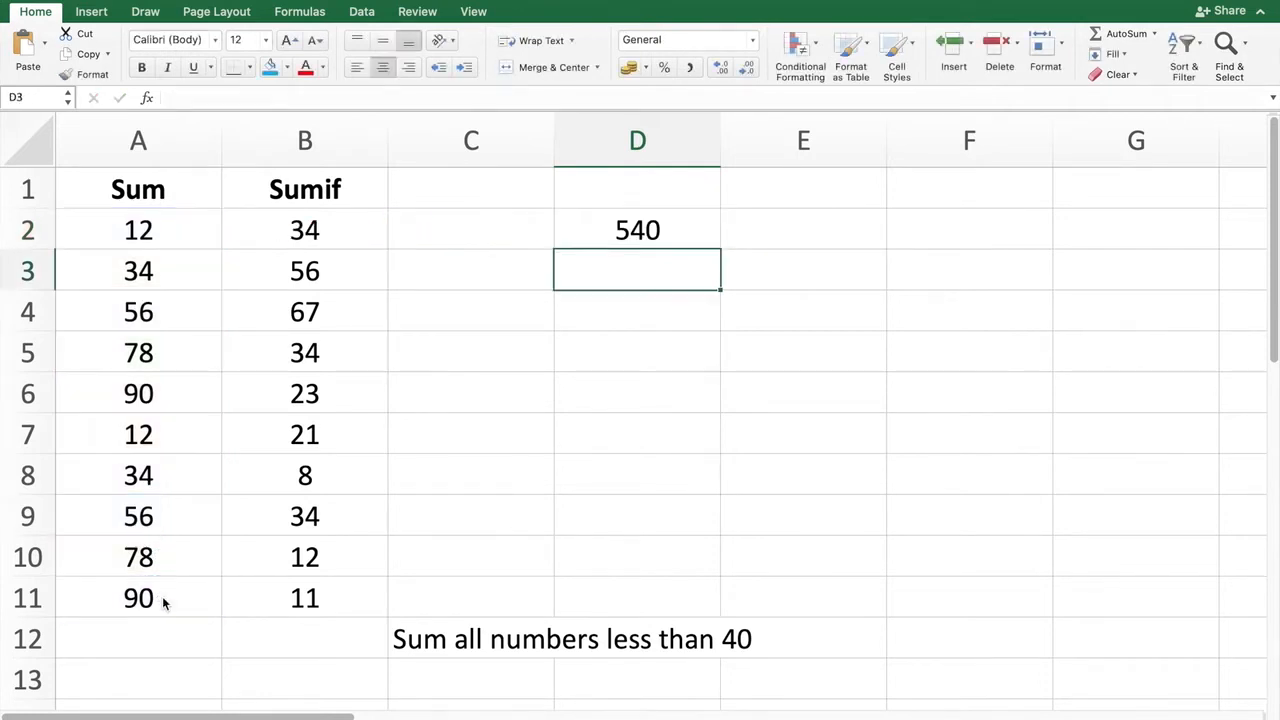
Open the addition formula in D2 to examine its cell references, and close it without changes.
click(647, 228)
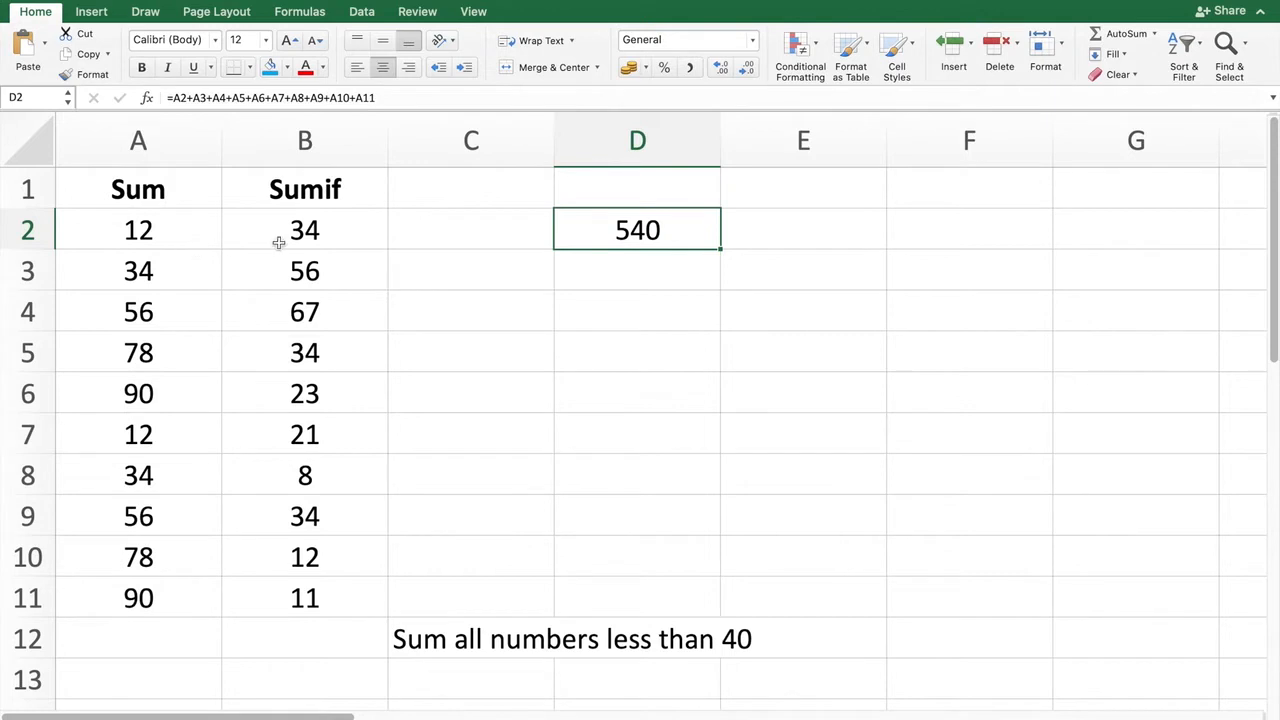
double_click(688, 234)
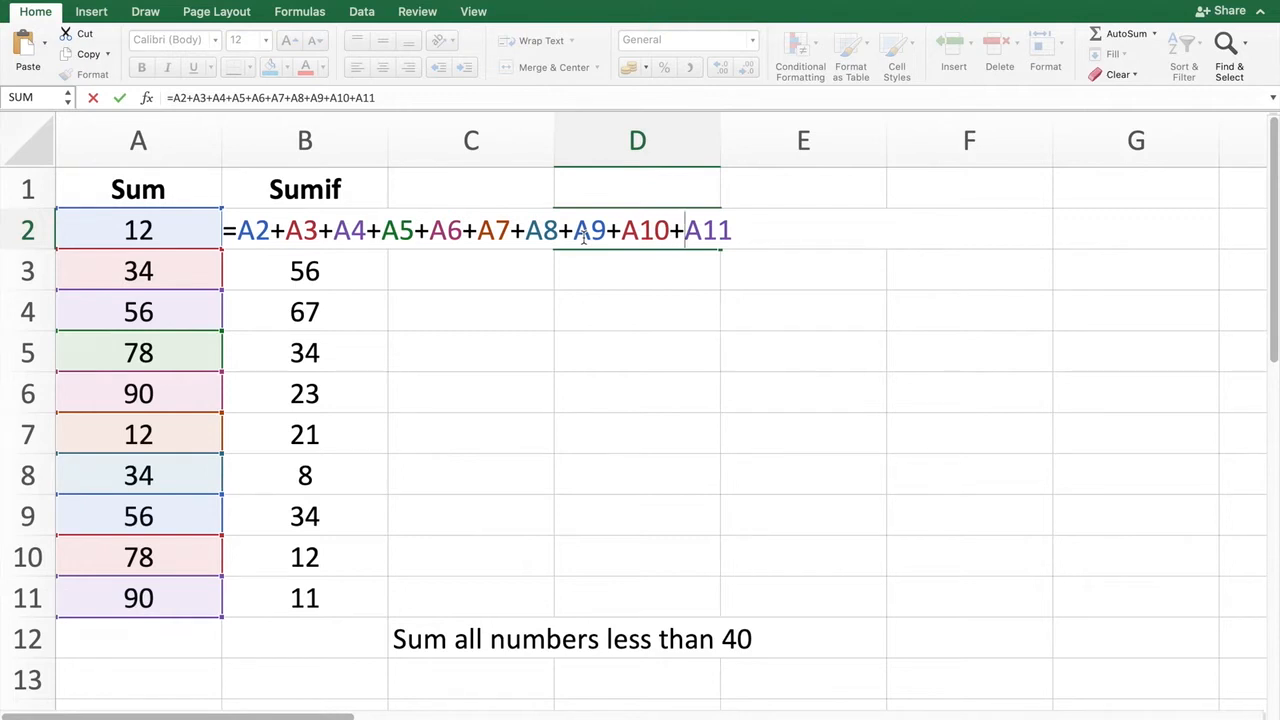
key(Return)
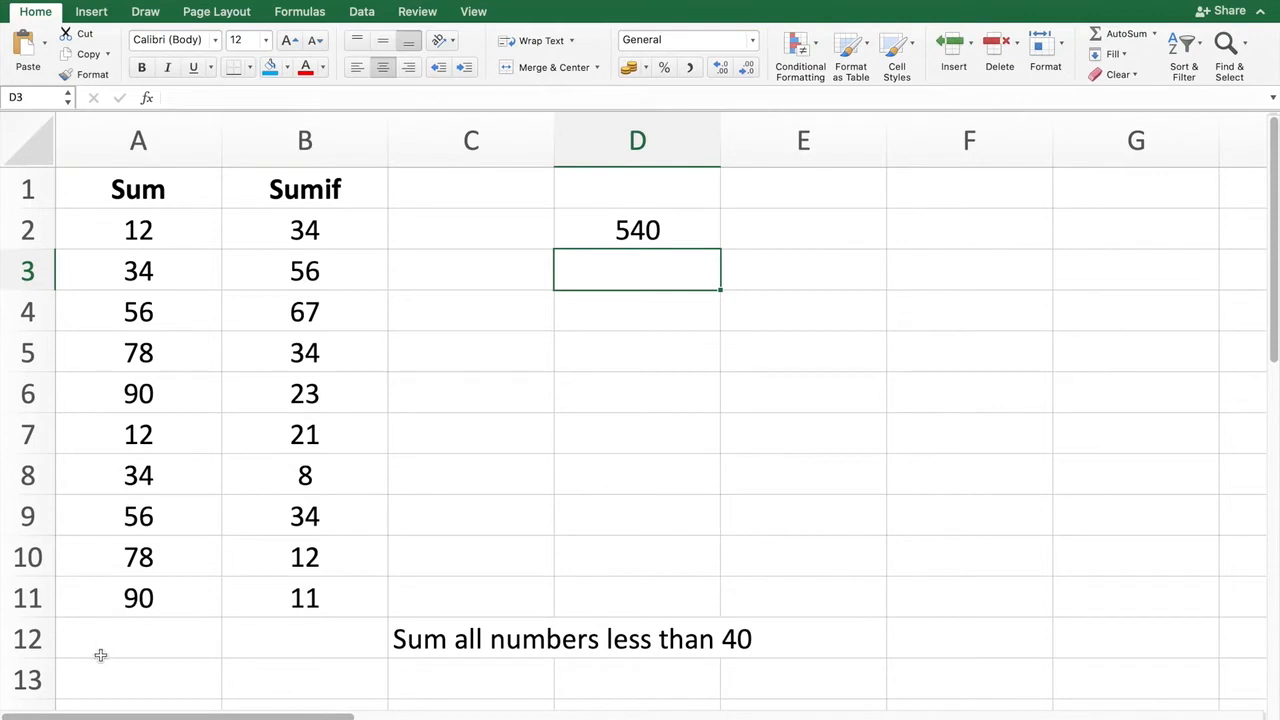
Total the Sum column in A12 with the formula =SUM(A2:A11).
click(157, 640)
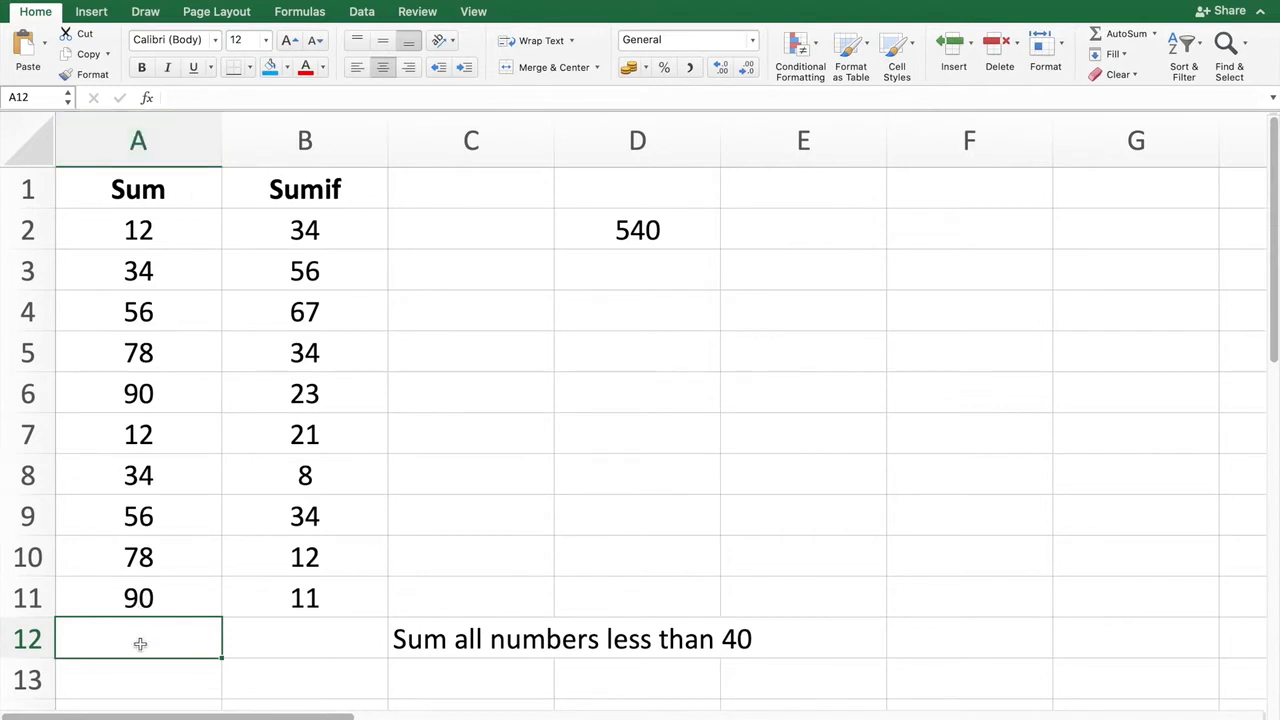
text(=sum)
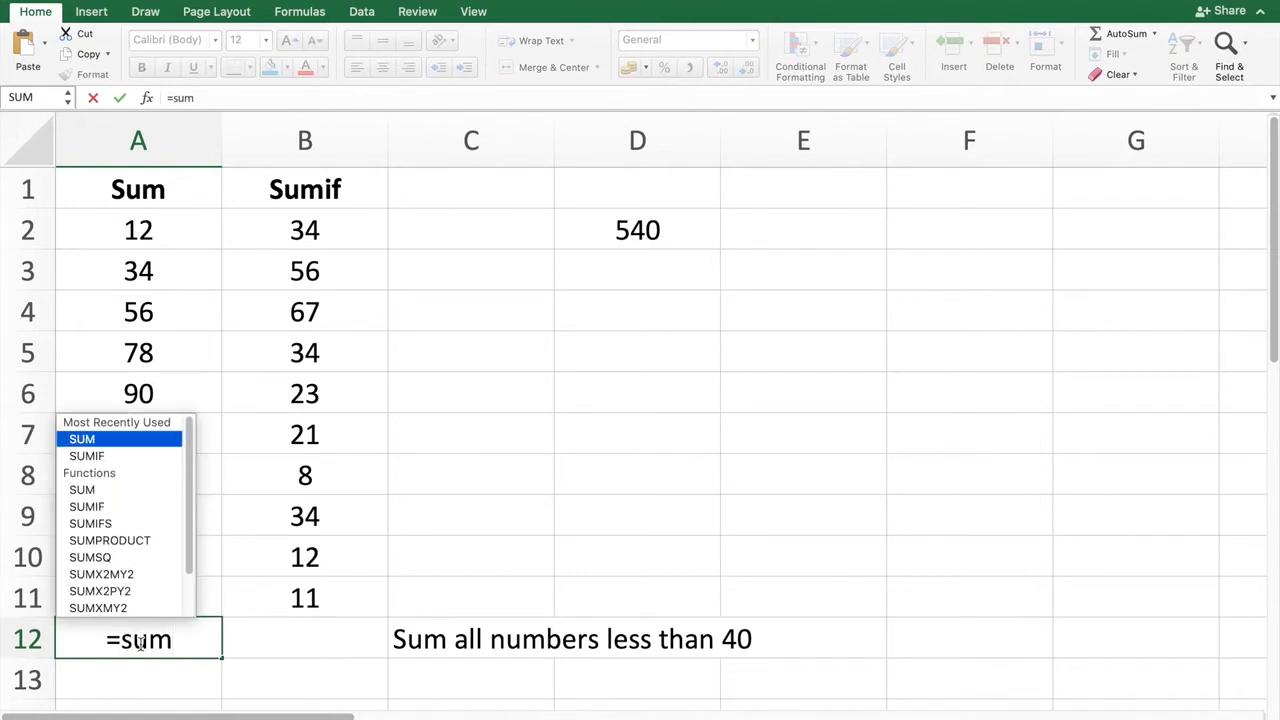
scroll(153, 500, up, 1)
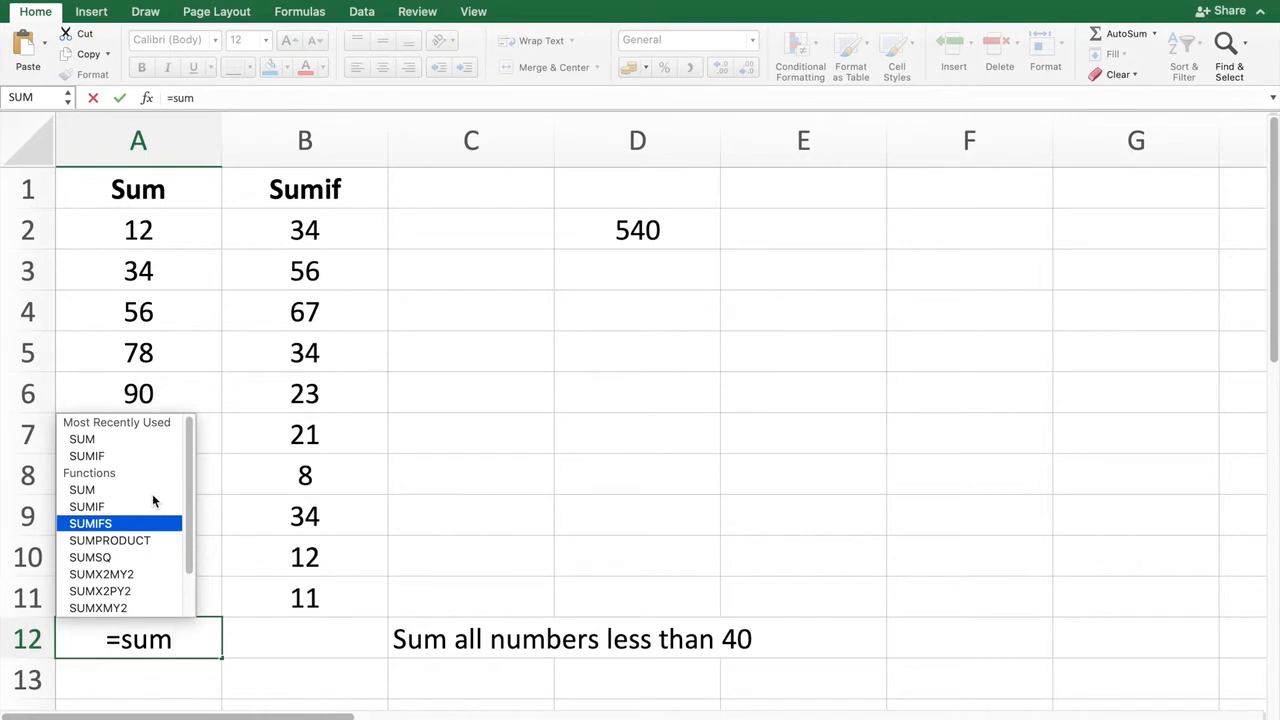
double_click(106, 445)
click(108, 447)
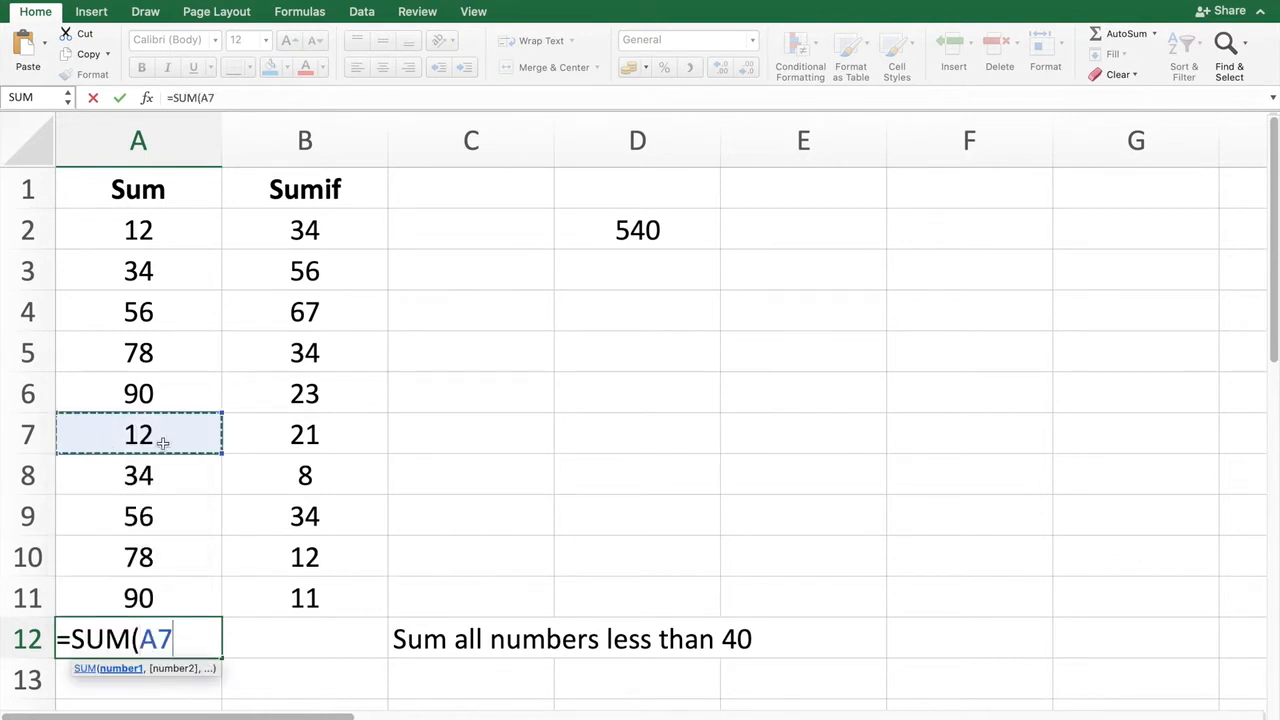
click(158, 243)
drag(158, 243, 162, 305)
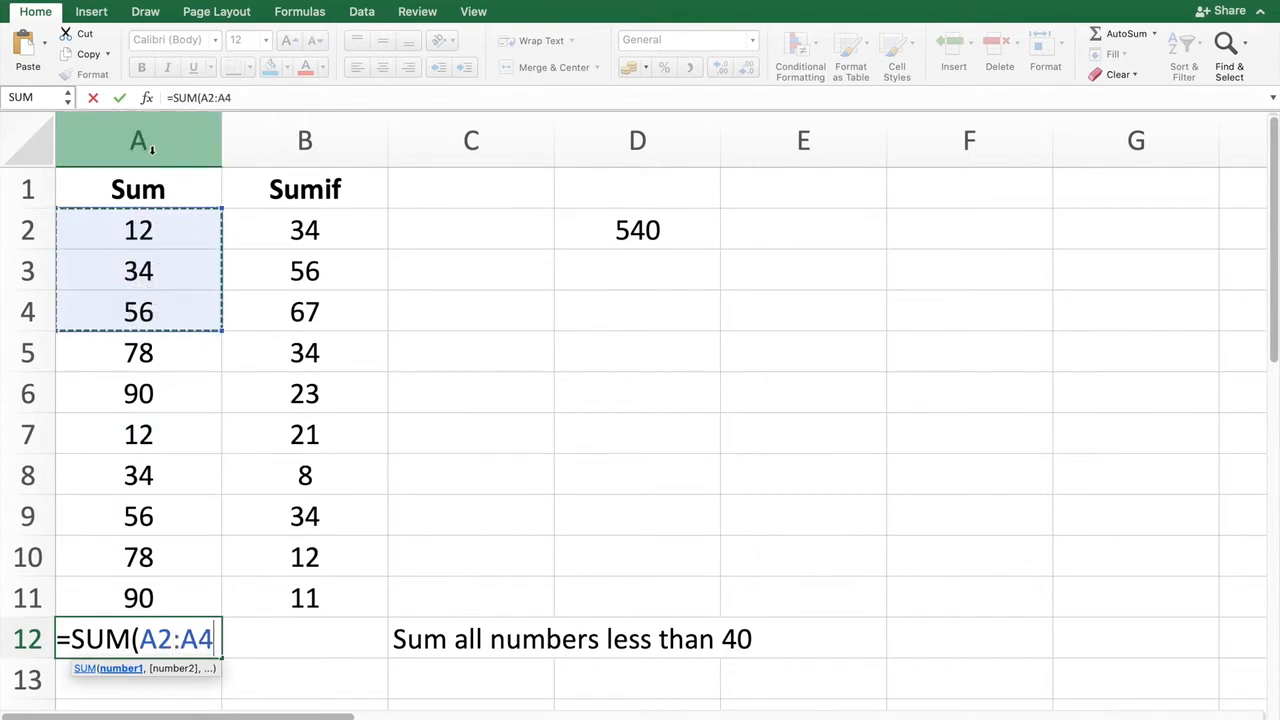
drag(133, 229, 135, 597)
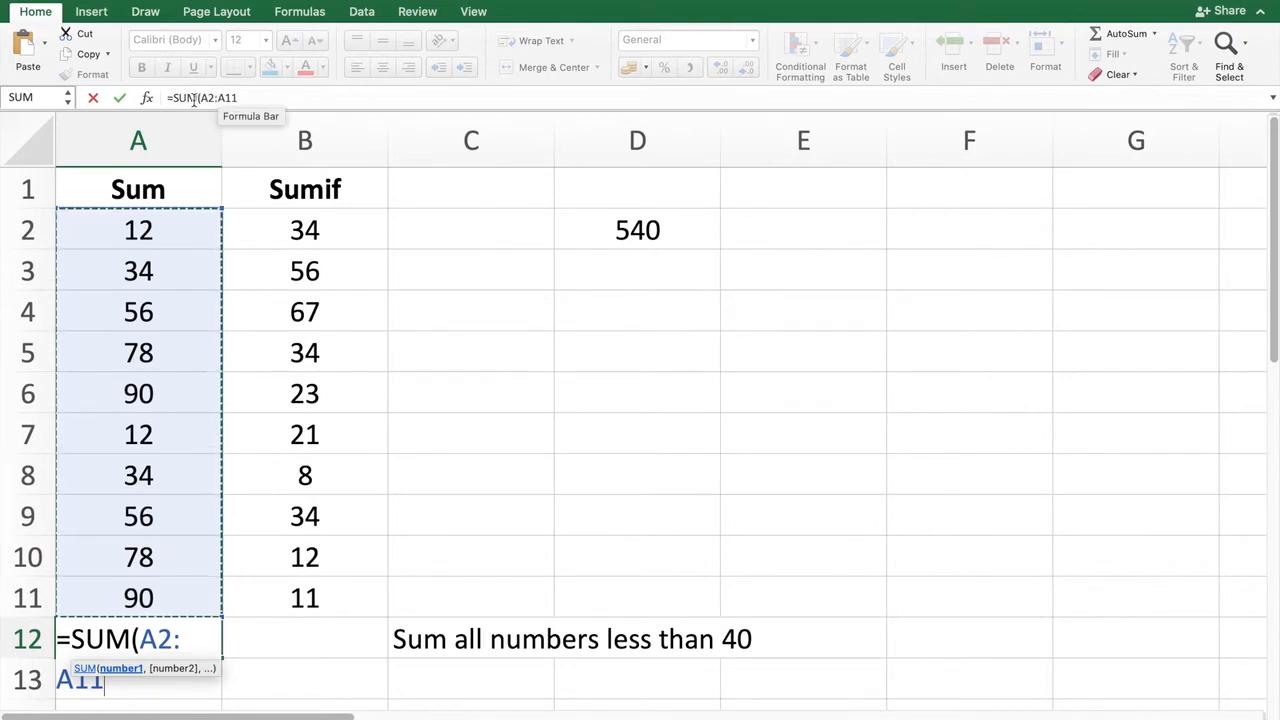
click(254, 98)
text())
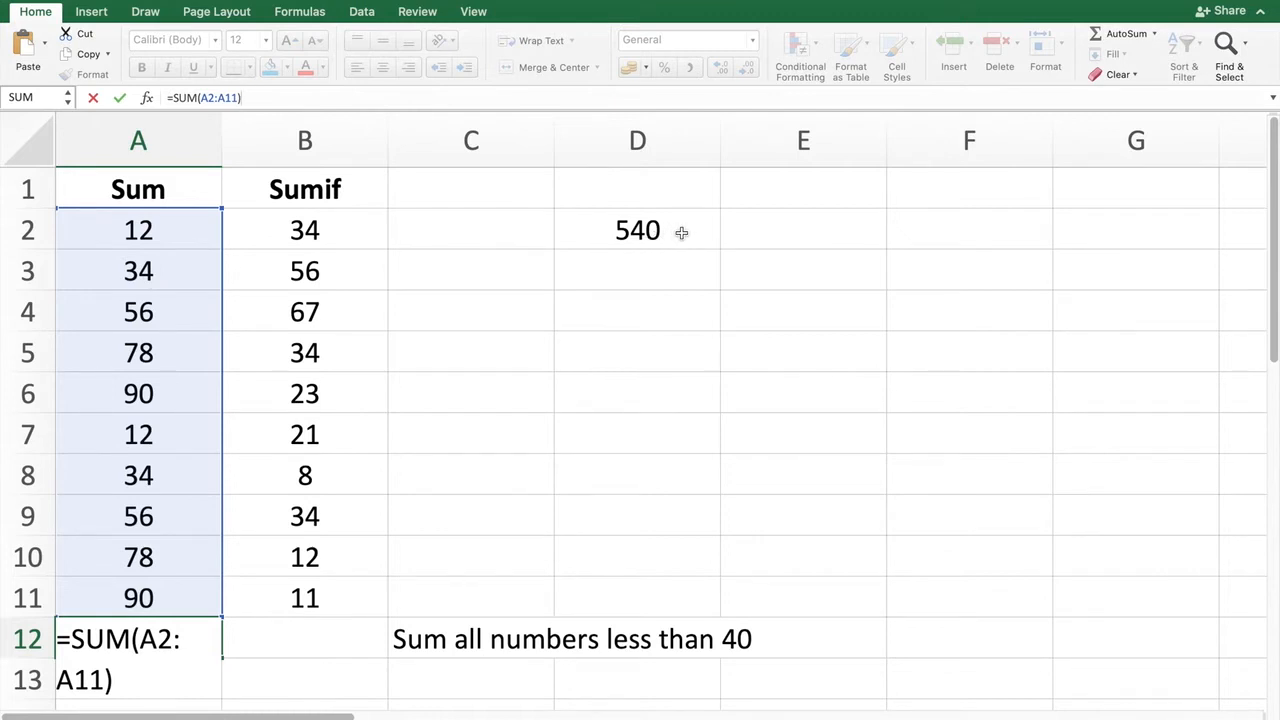
key(Return)
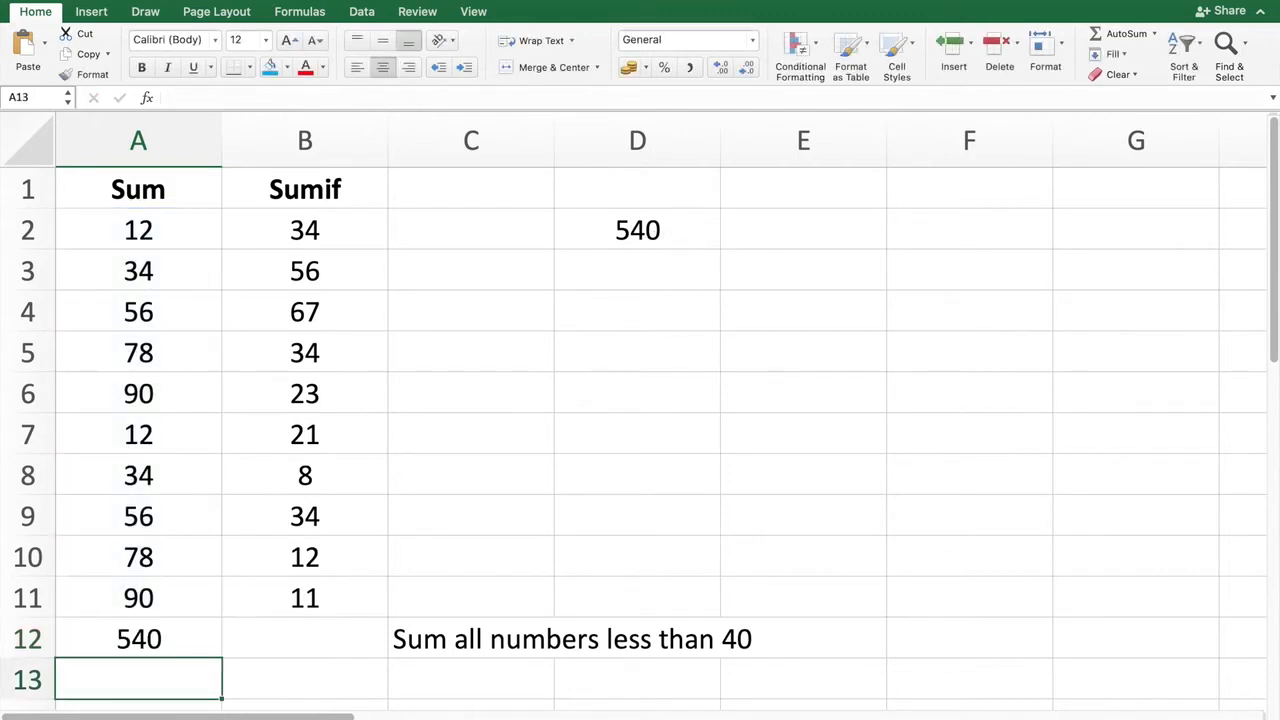
Make the total in A12 bold.
click(138, 645)
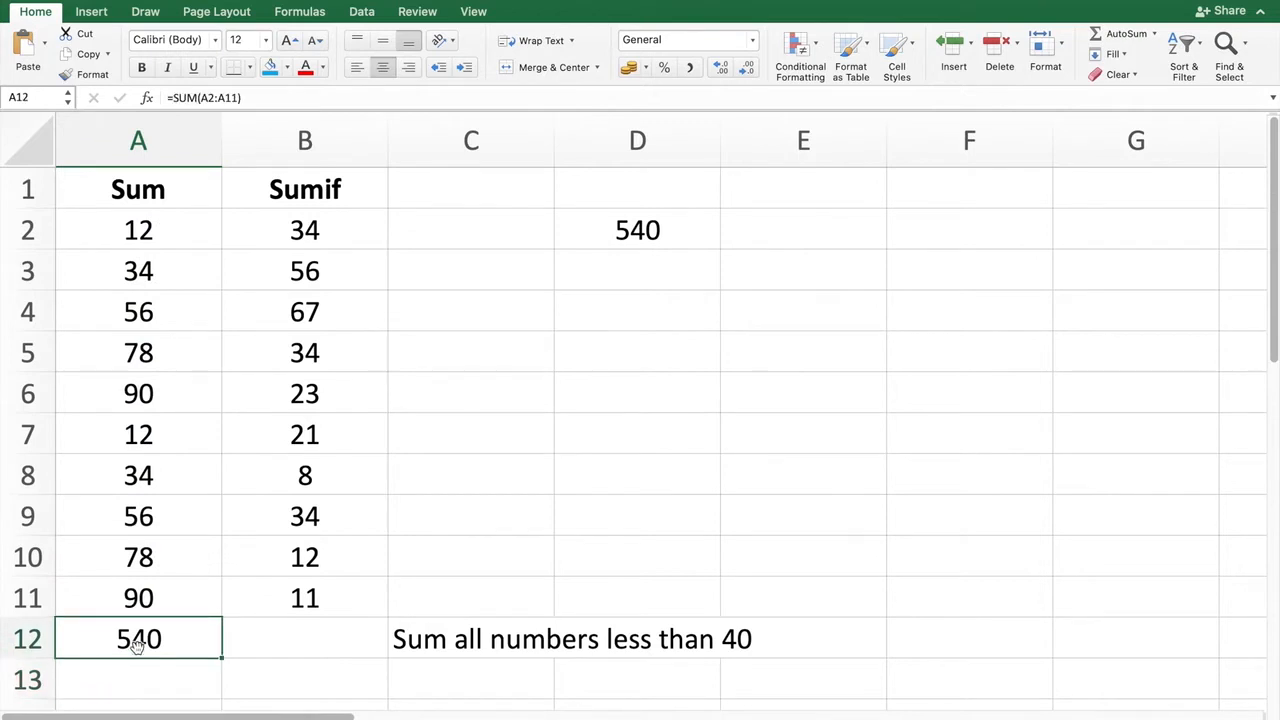
key(super+b)
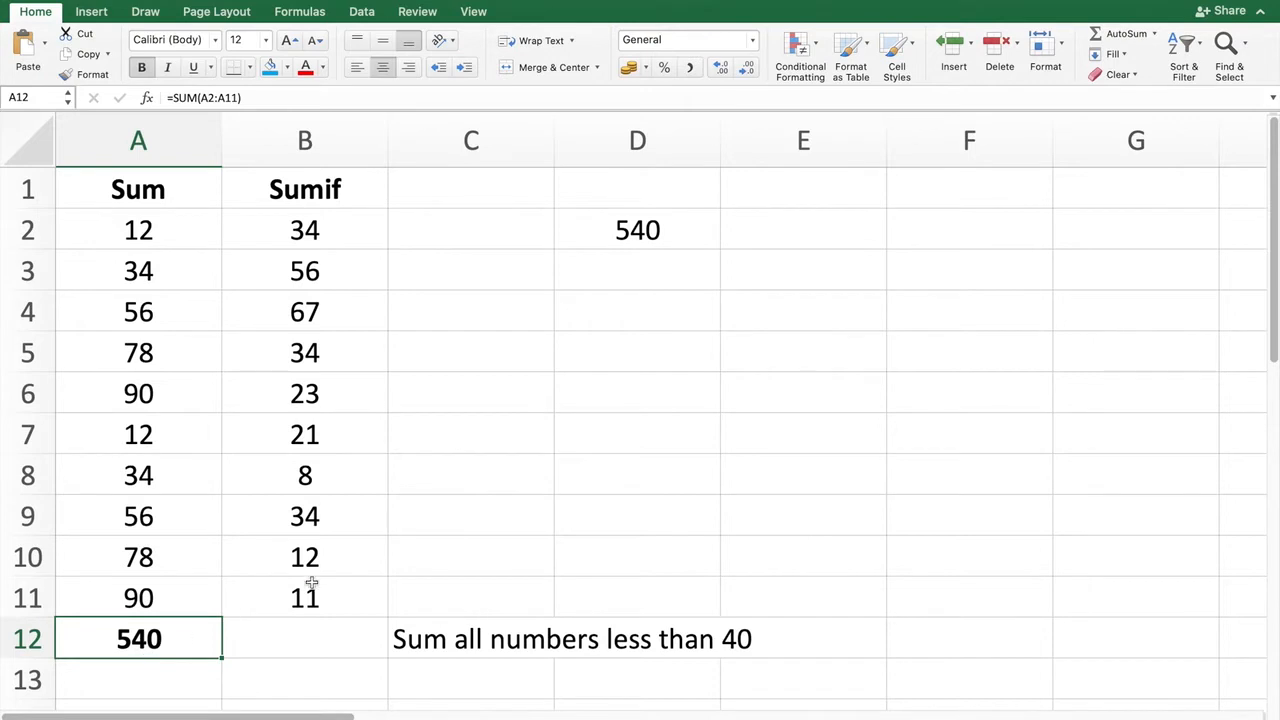
click(667, 507)
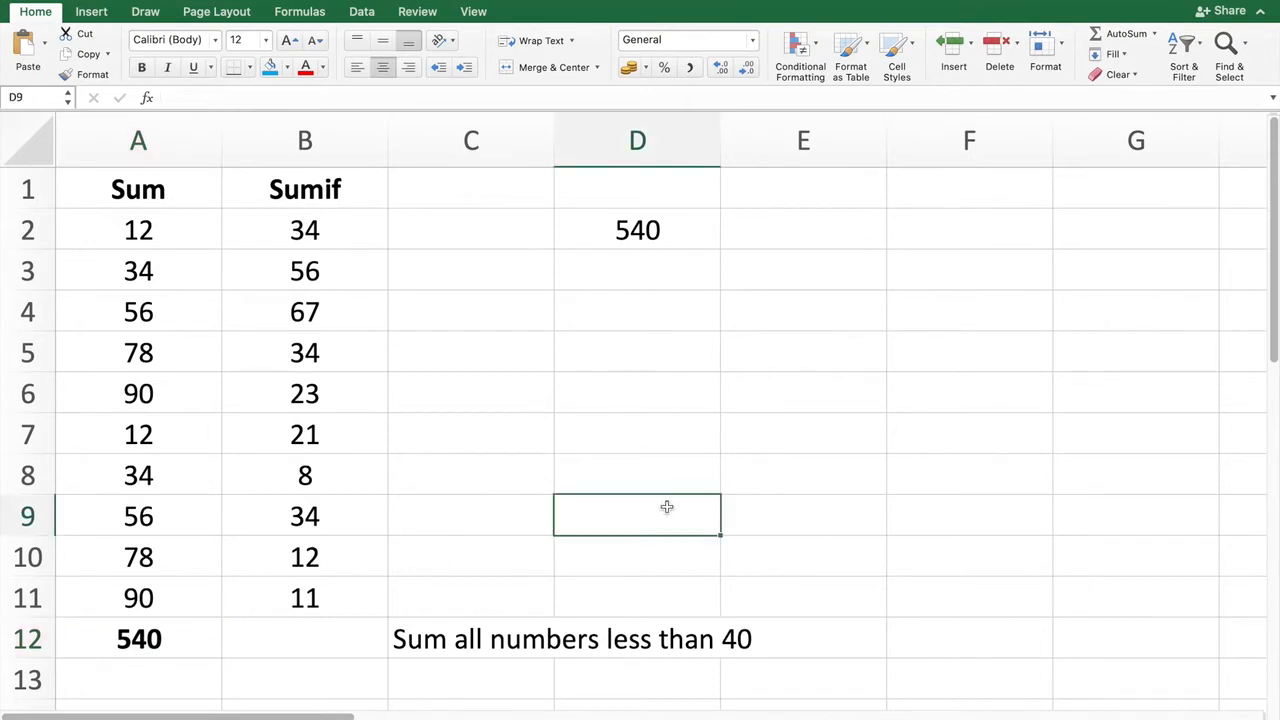
Enter the label "If" in D4 and the label "Condition" in E4.
click(347, 188)
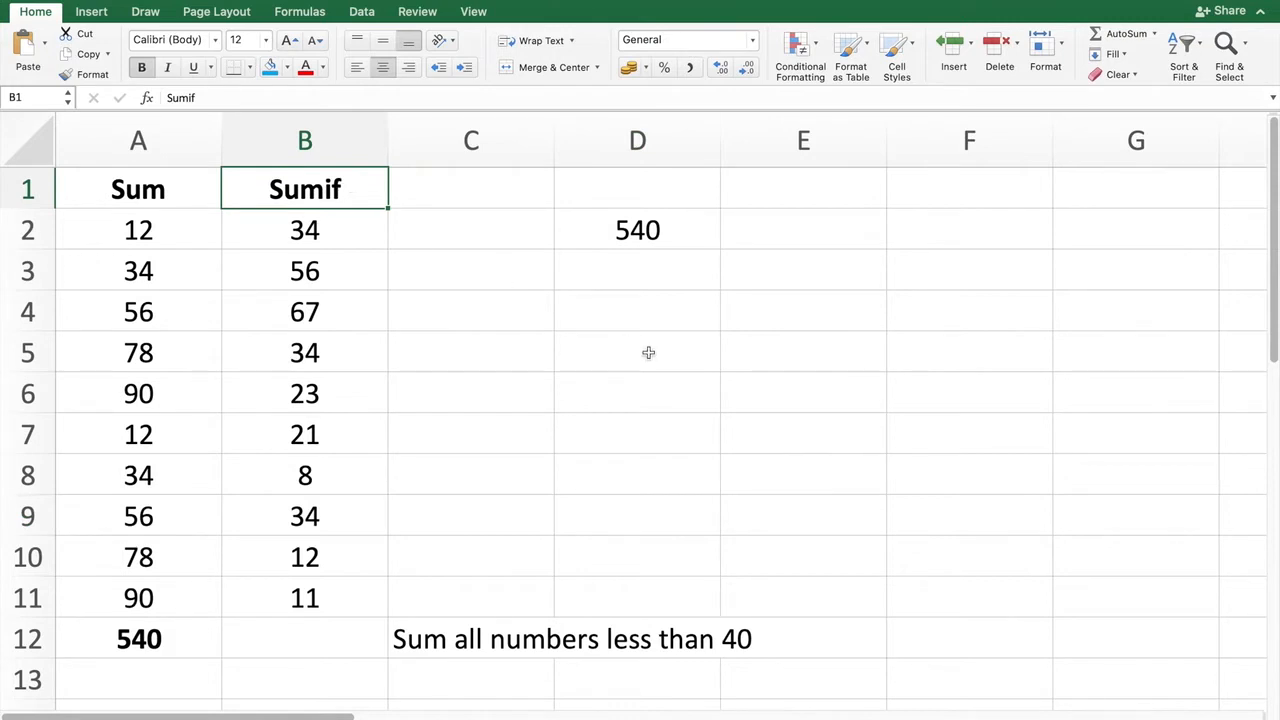
click(671, 317)
text(If)
key(Return)
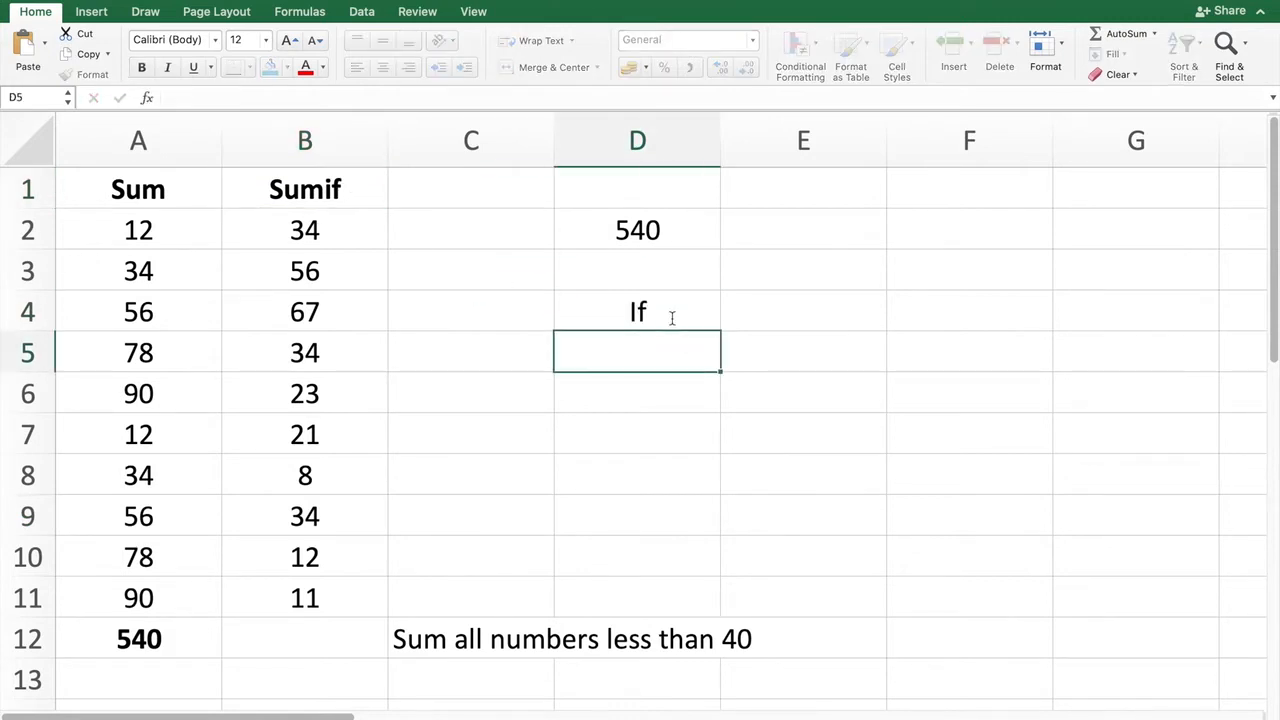
key(Up)
key(Right)
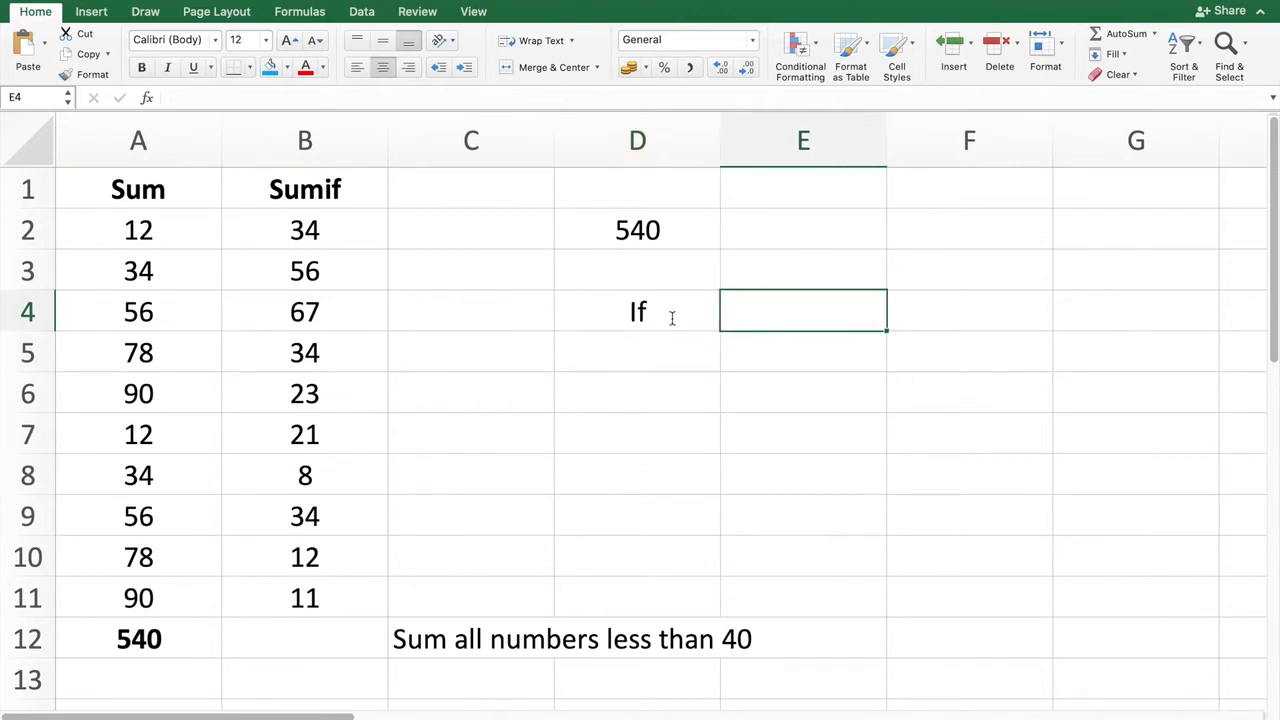
text(Condition)
key(Return)
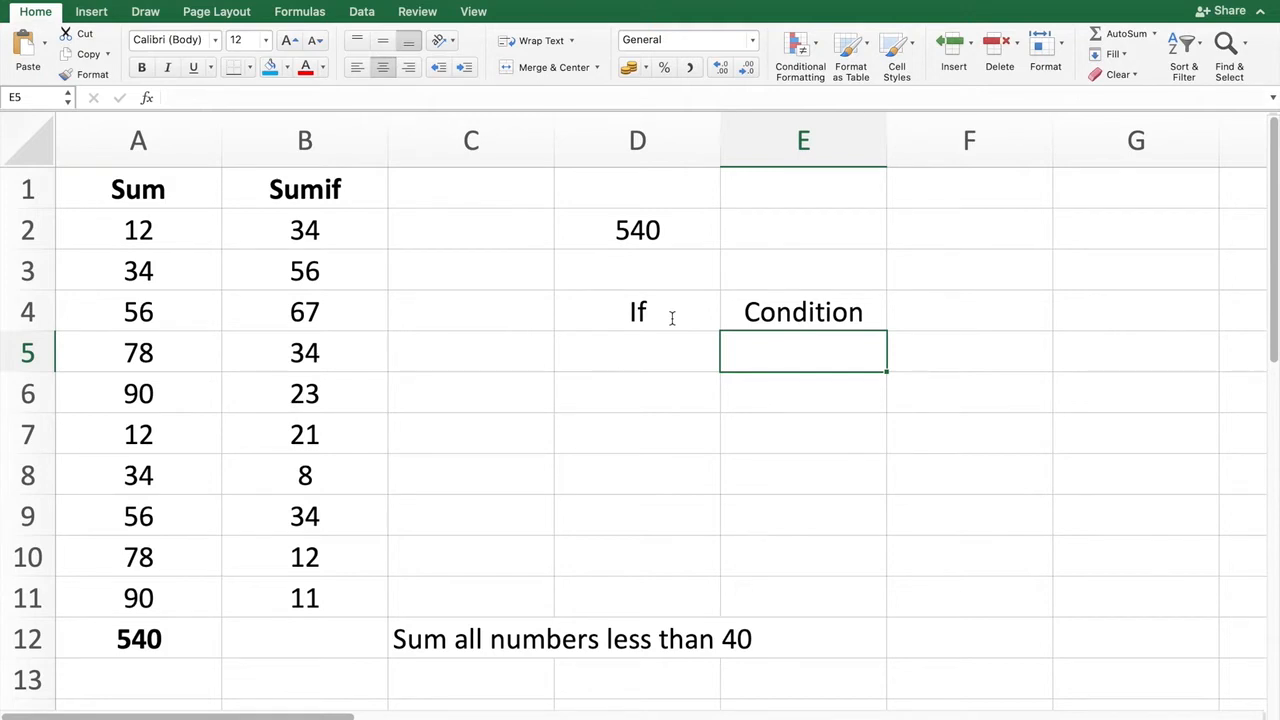
click(329, 640)
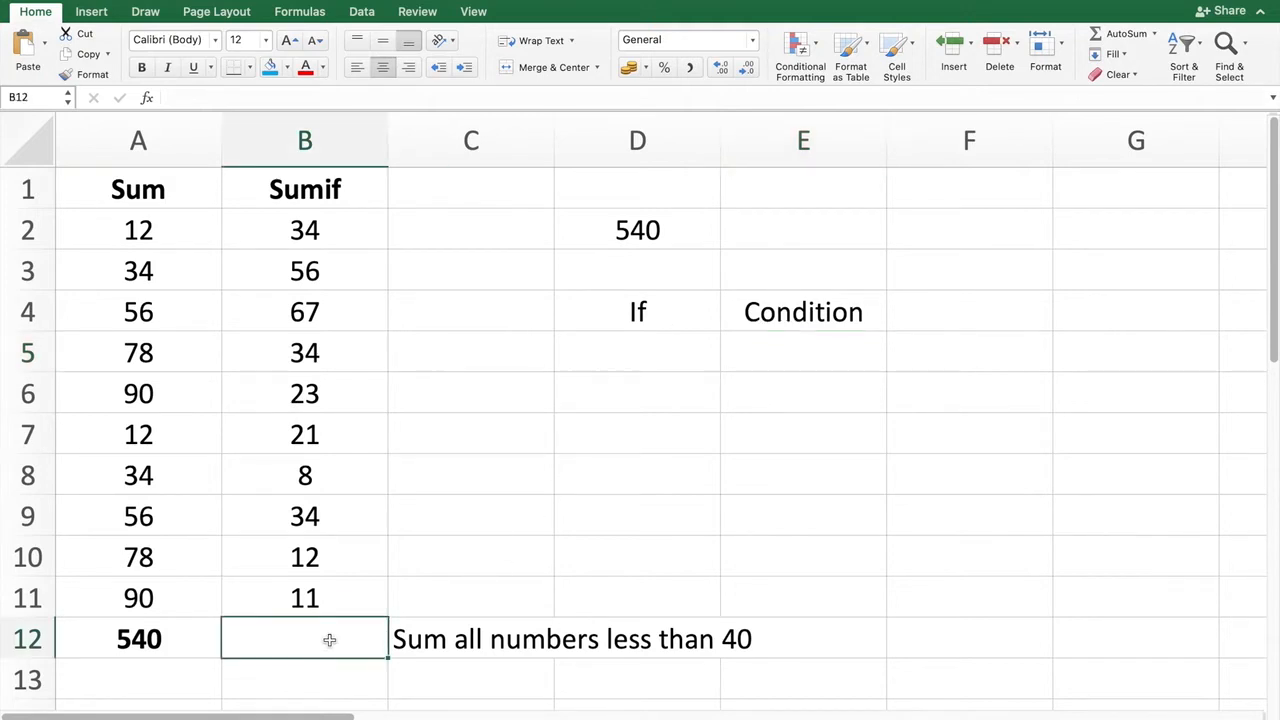
click(481, 644)
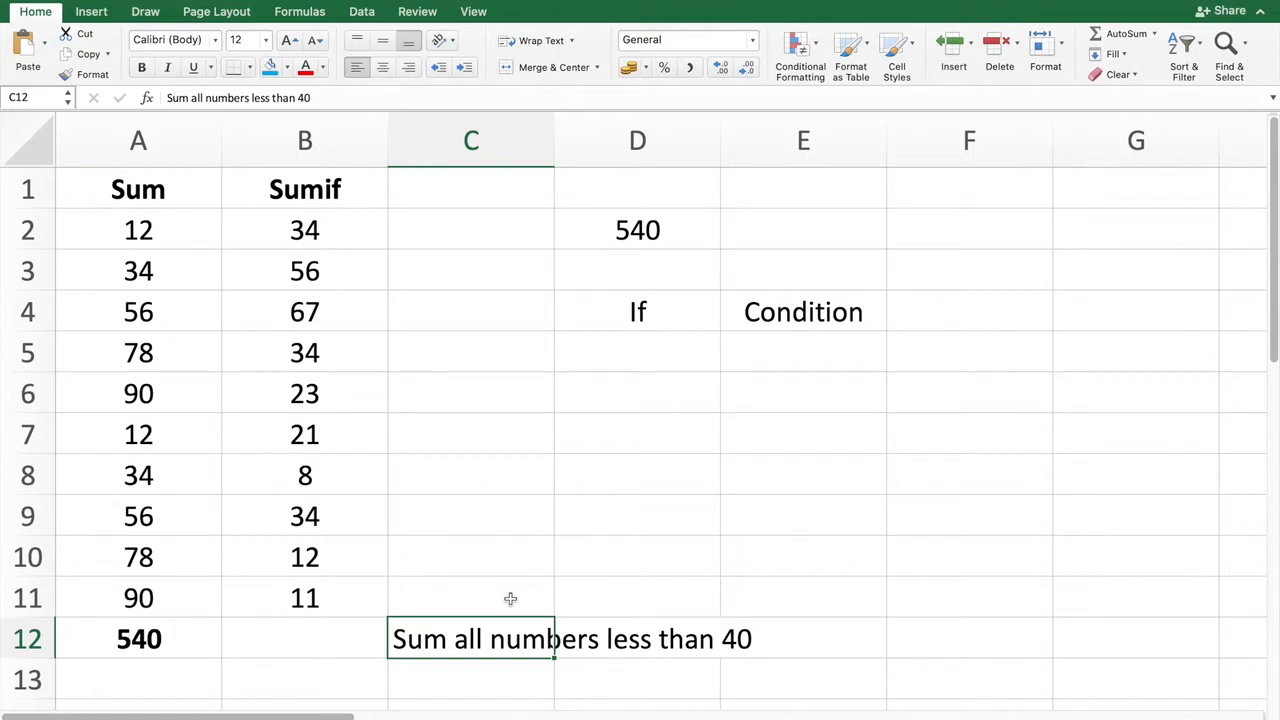
click(365, 228)
click(485, 354)
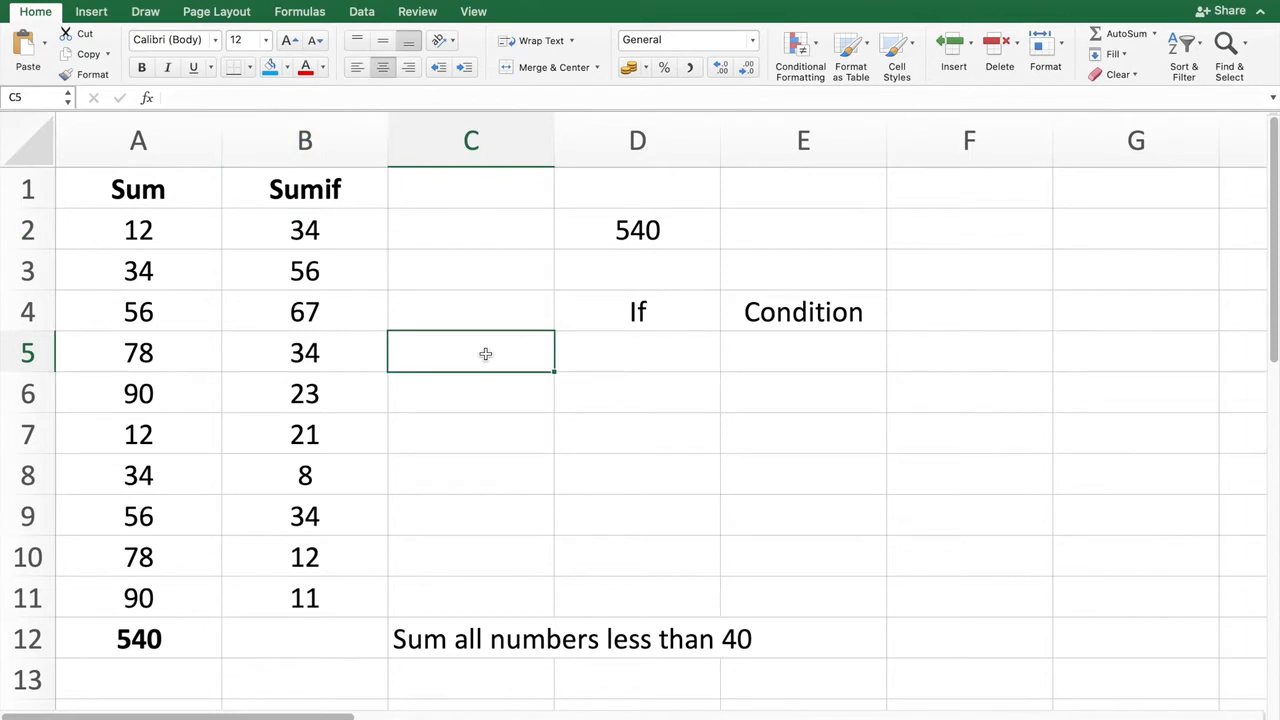
Enter the formula =SUM(B2,B5:B11) in D7 to add only the Sumif column's numbers that are less than 40.
click(613, 443)
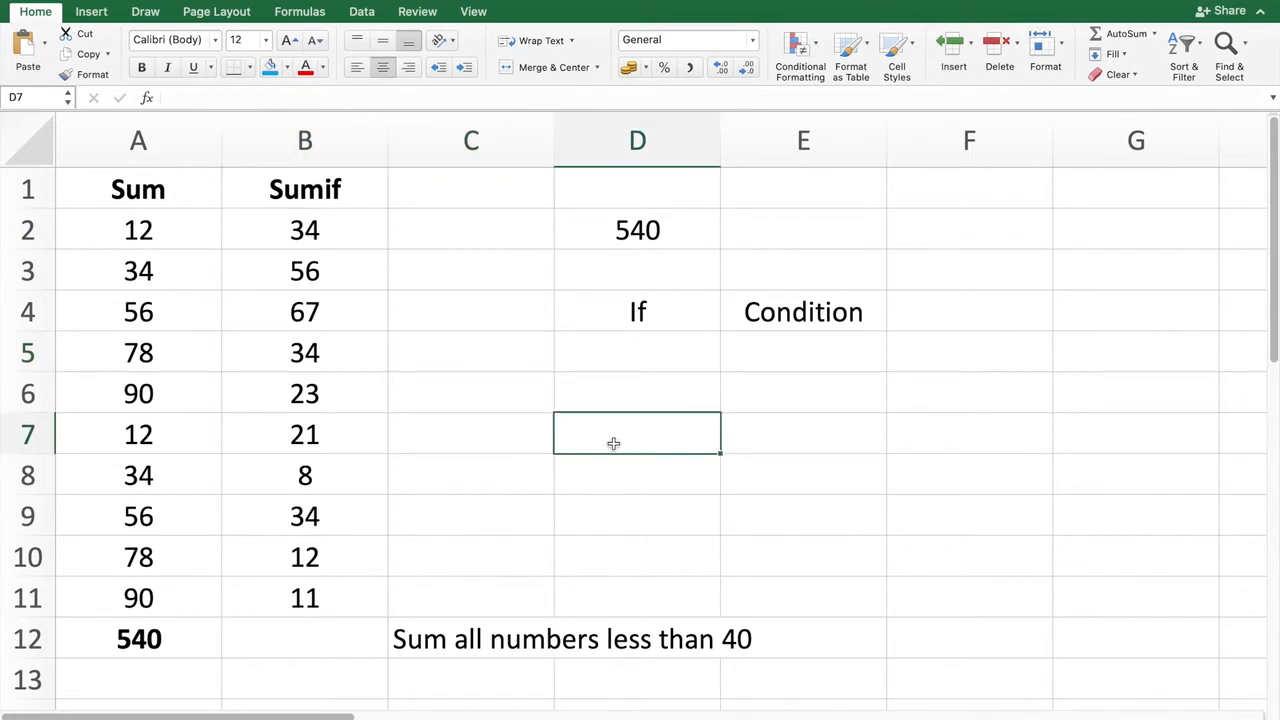
text(=sum)
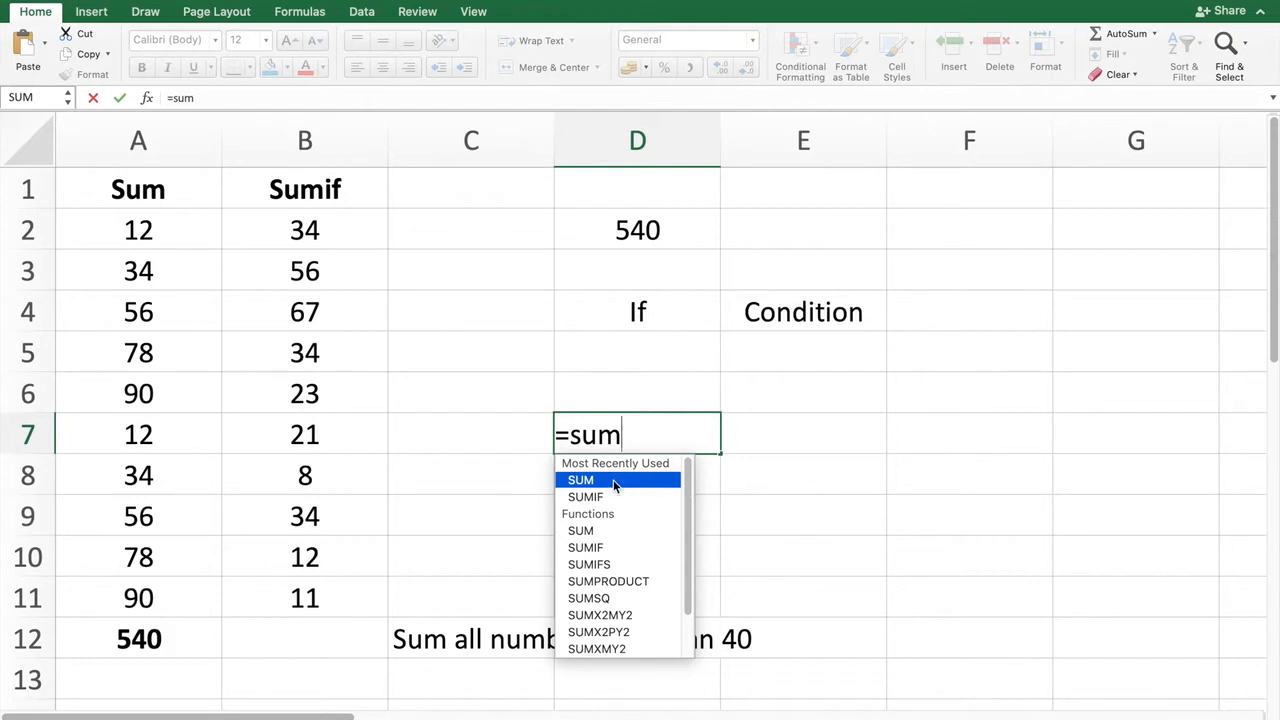
double_click(614, 482)
click(614, 482)
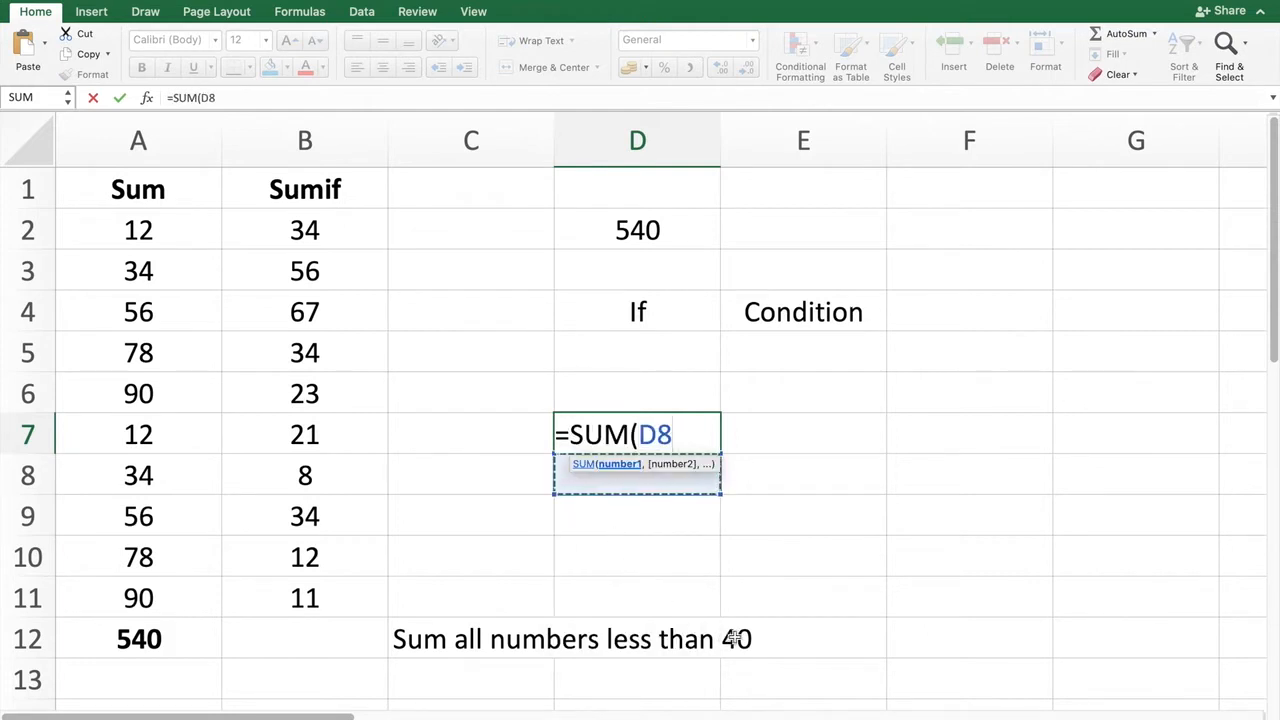
click(327, 232)
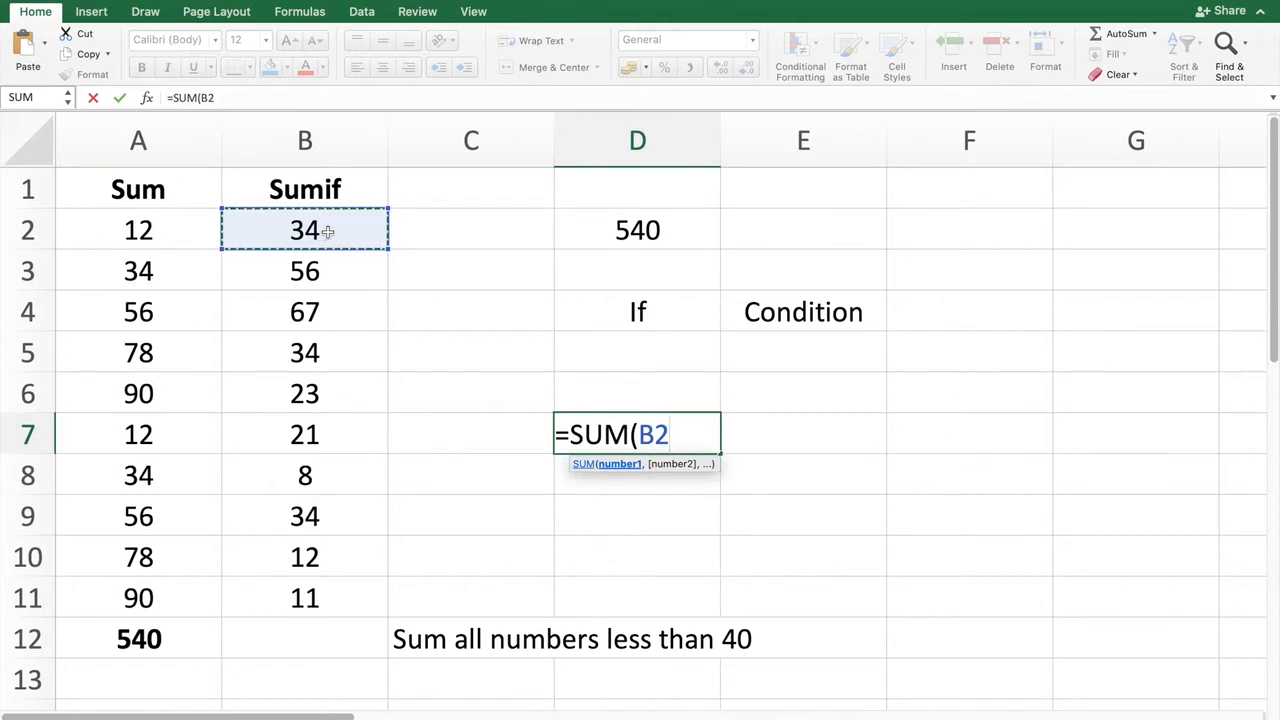
text(,)
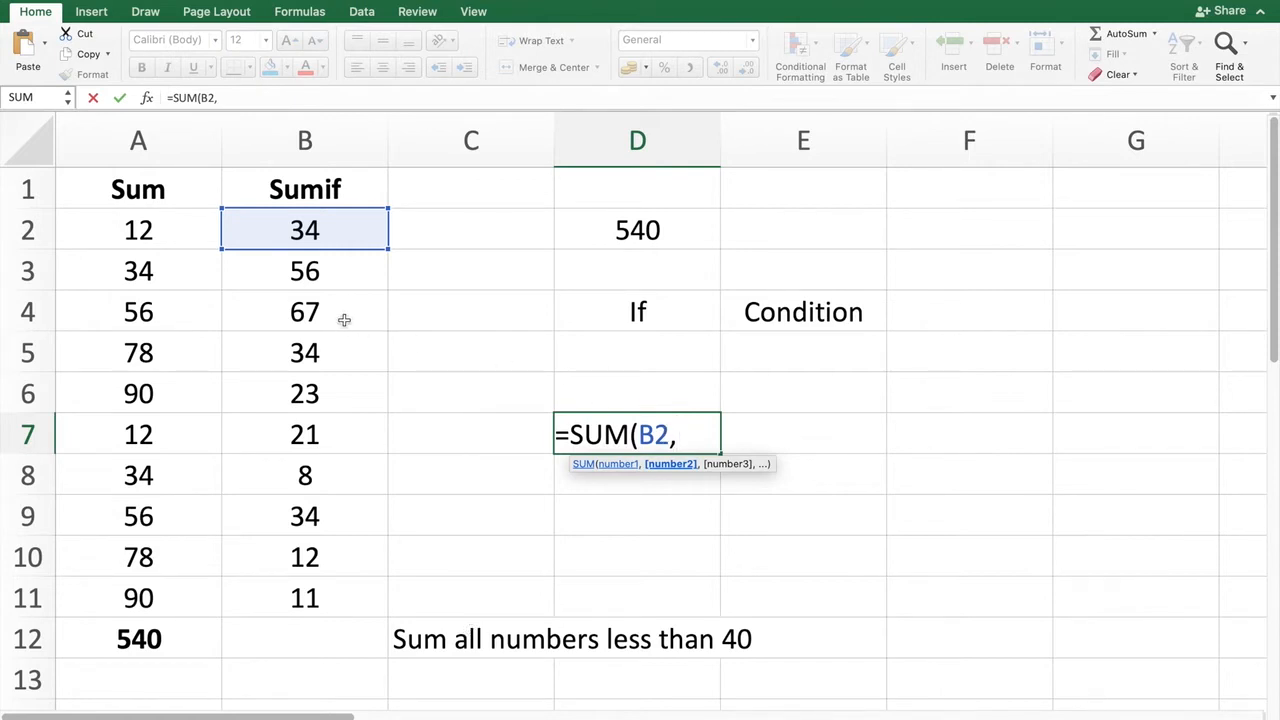
drag(340, 350, 327, 600)
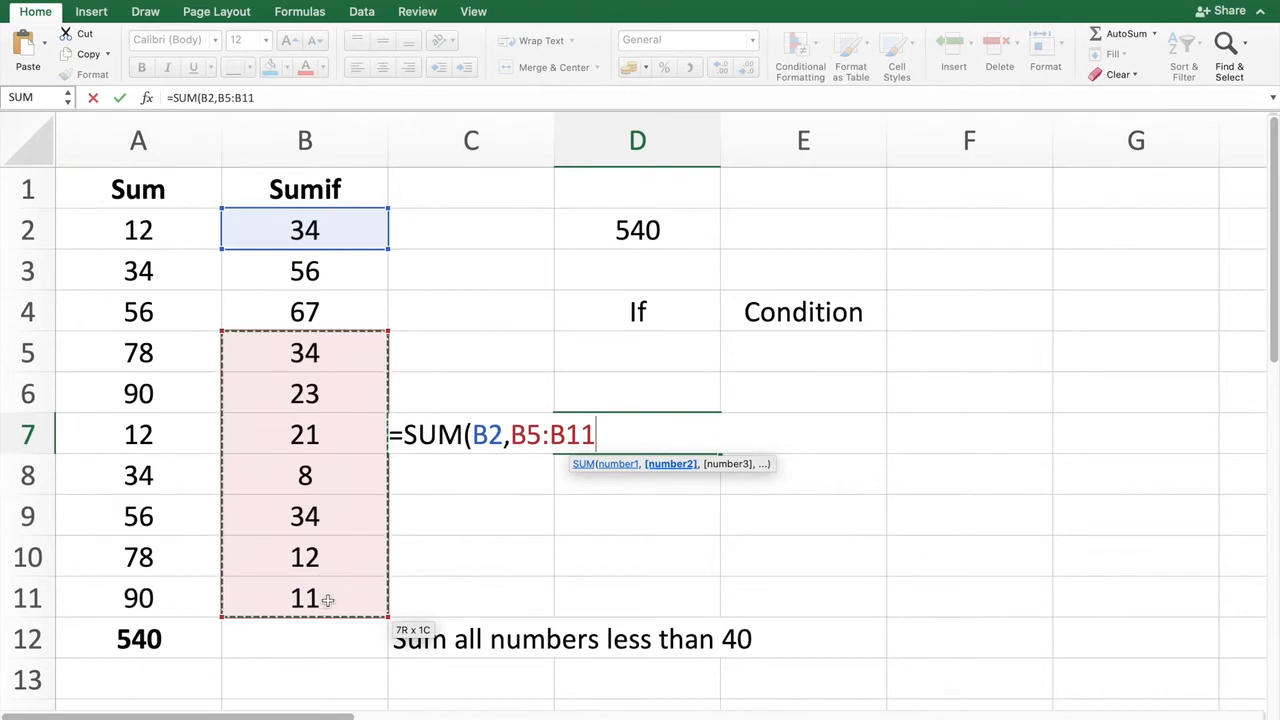
text())
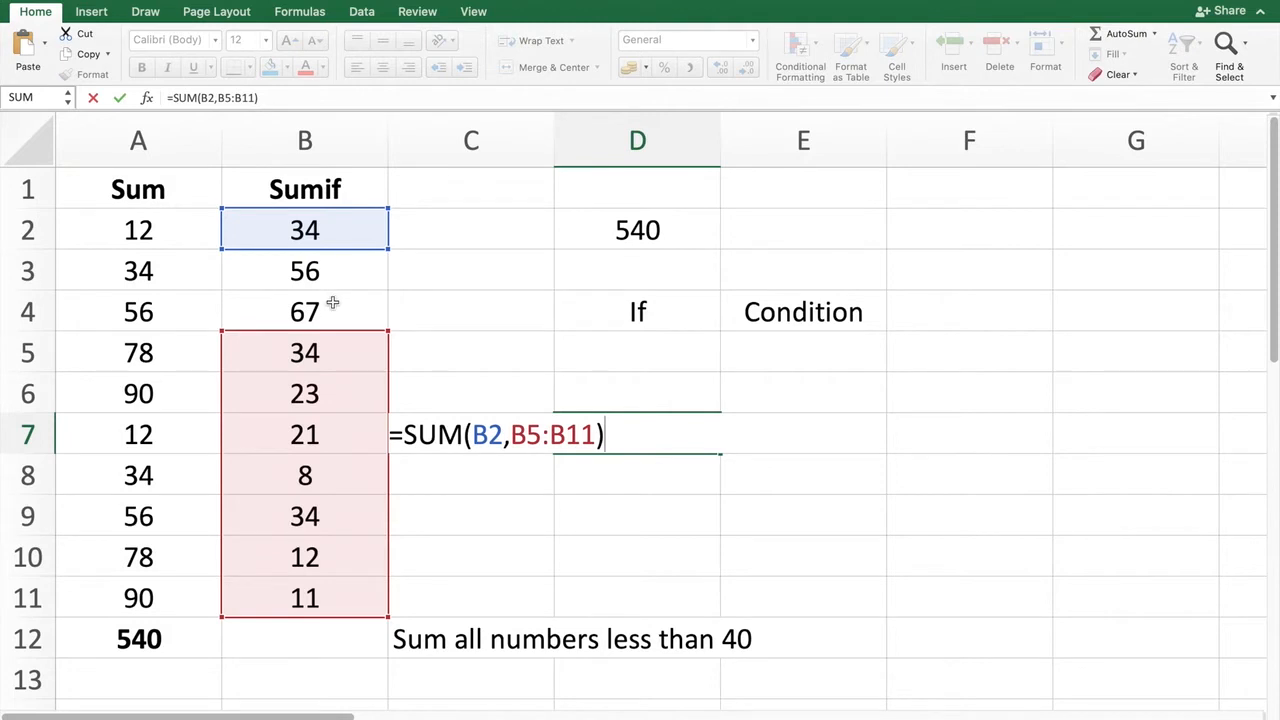
key(Return)
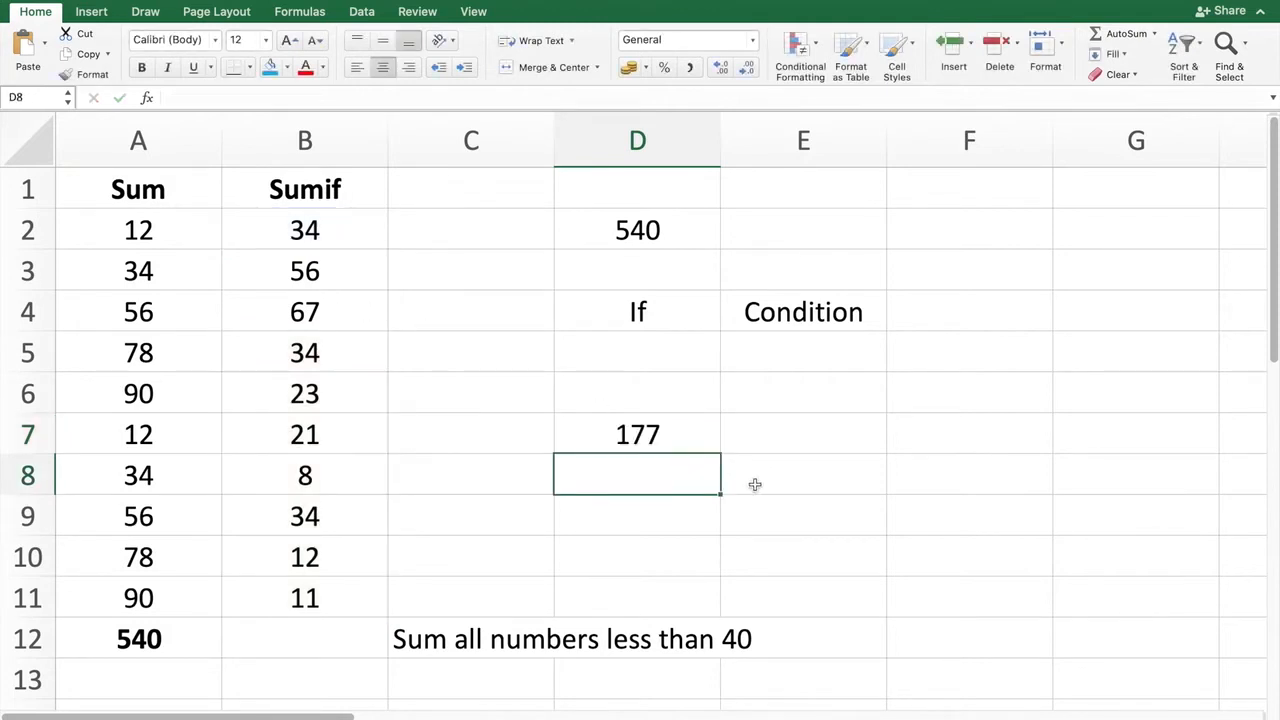
Make the total in D7 bold.
click(675, 437)
key(super+b)
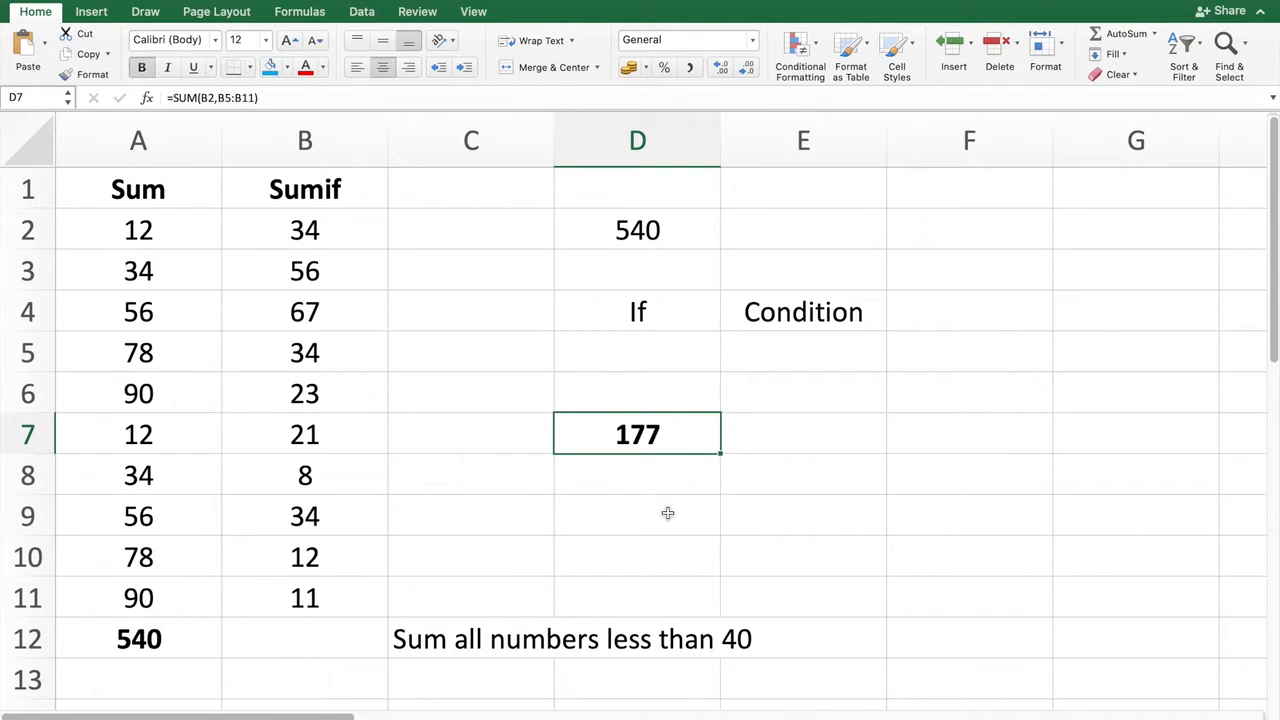
click(513, 633)
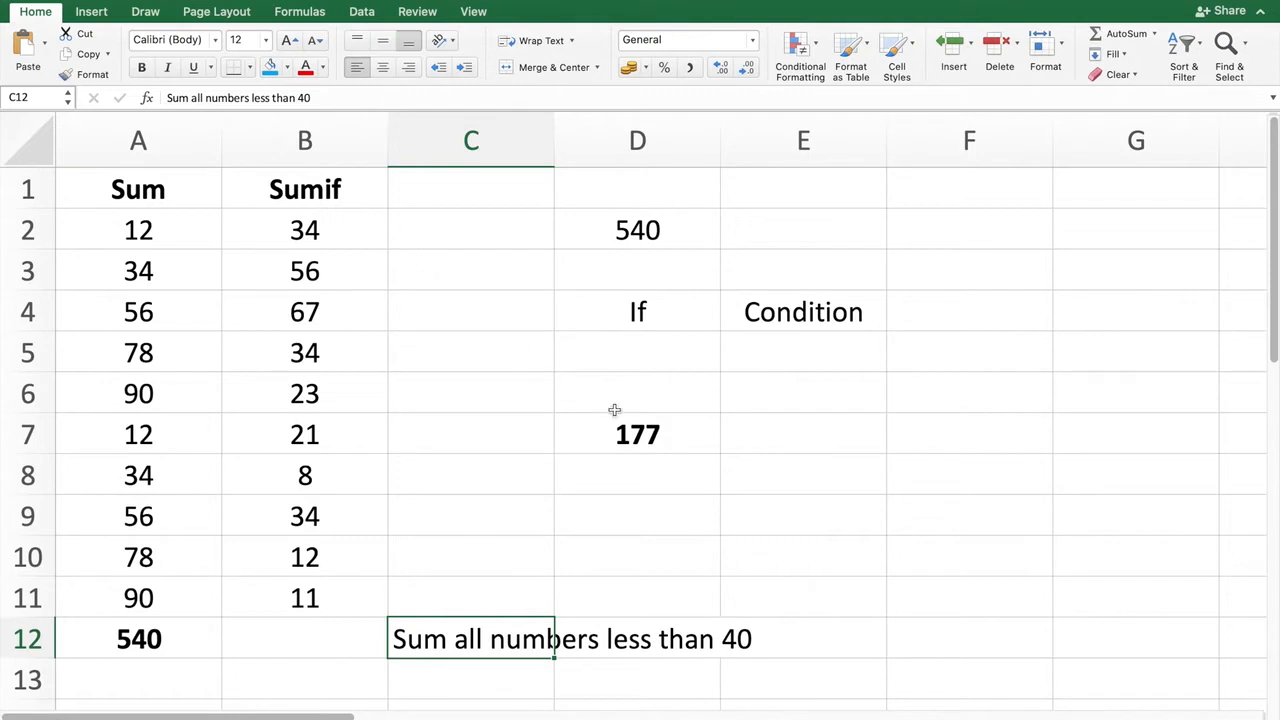
click(670, 427)
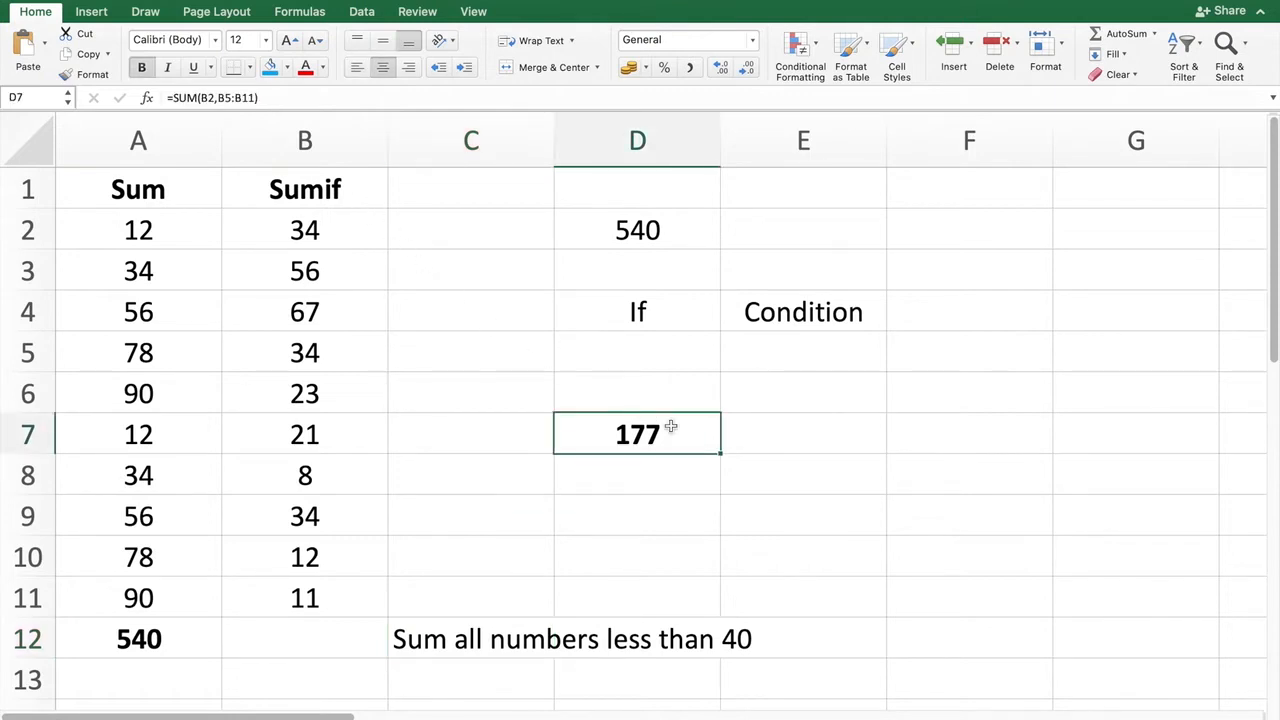
Total the Sumif column's numbers below 40 in B12 with the formula =SUMIF(B2:B11,"<40",B2:B11).
click(300, 645)
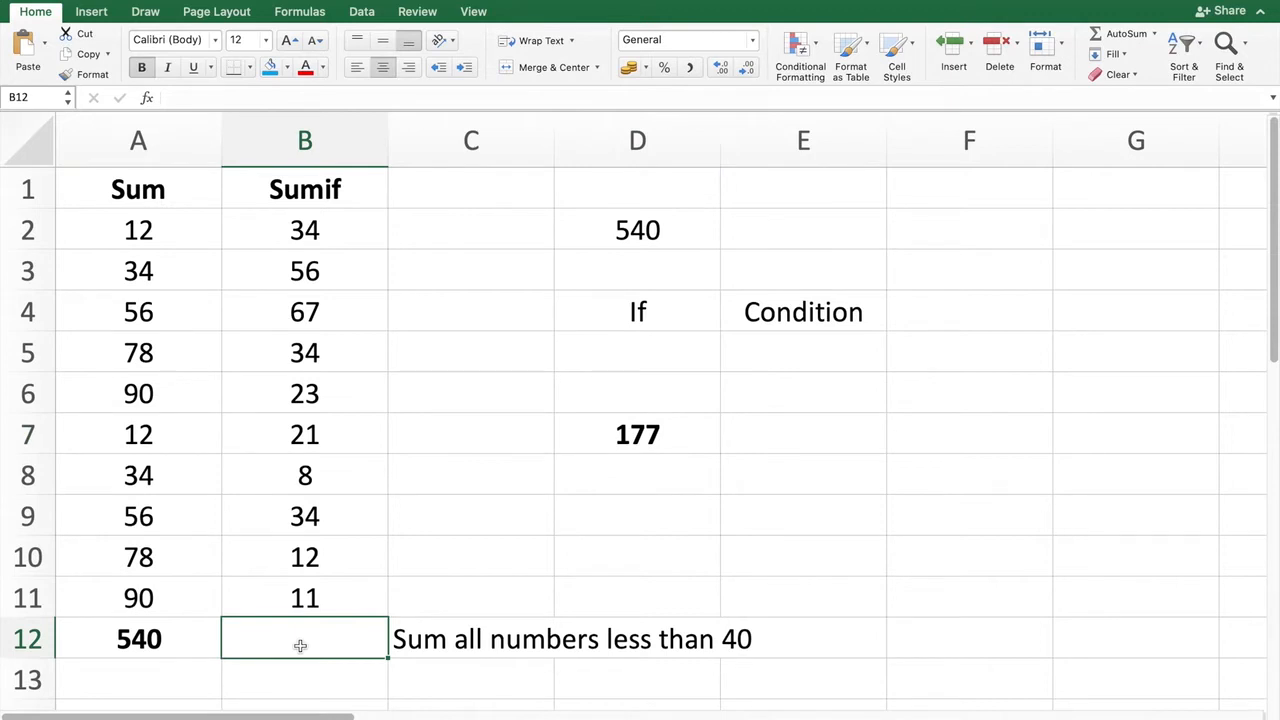
text(=sumif)
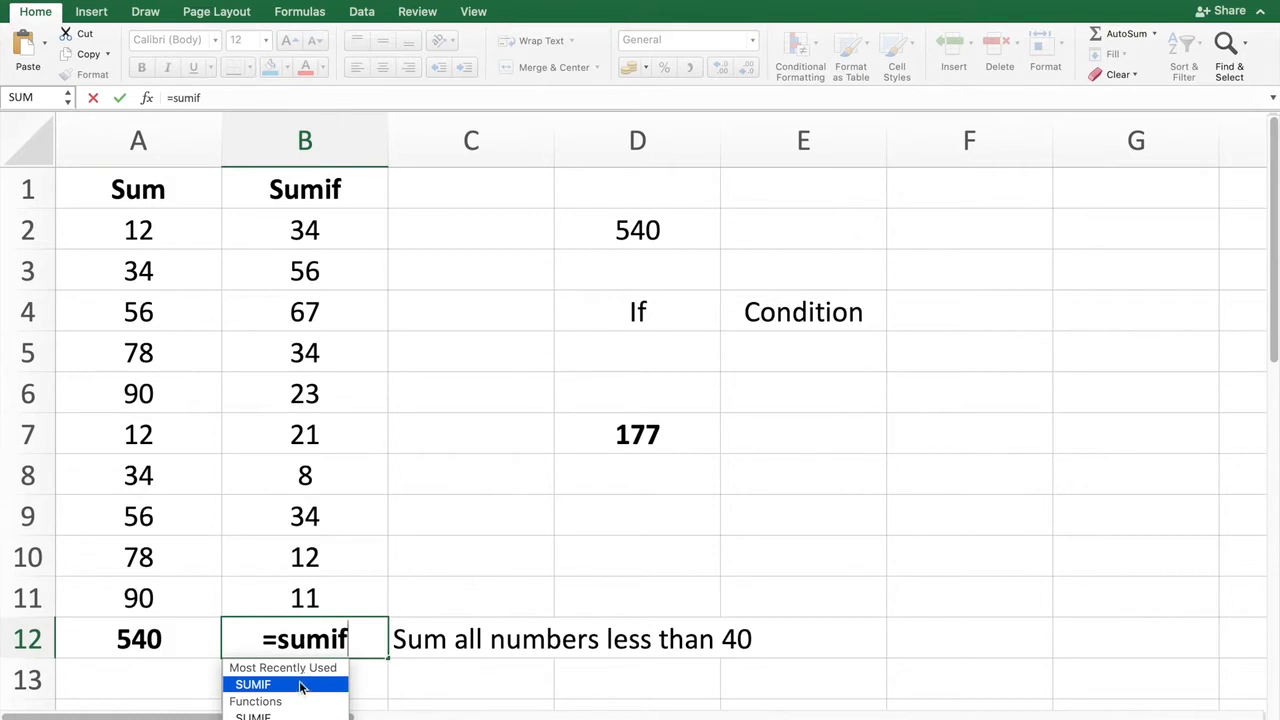
double_click(266, 690)
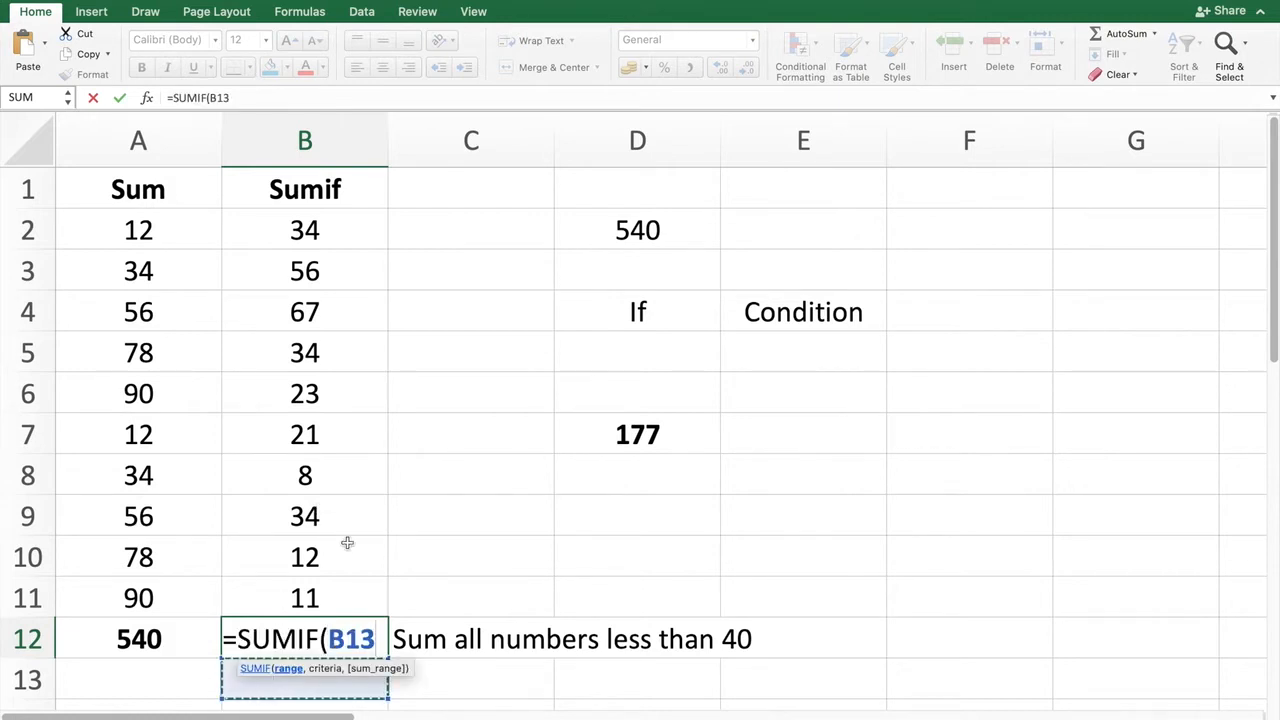
key(BackSpace)
key(BackSpace)
key(BackSpace)
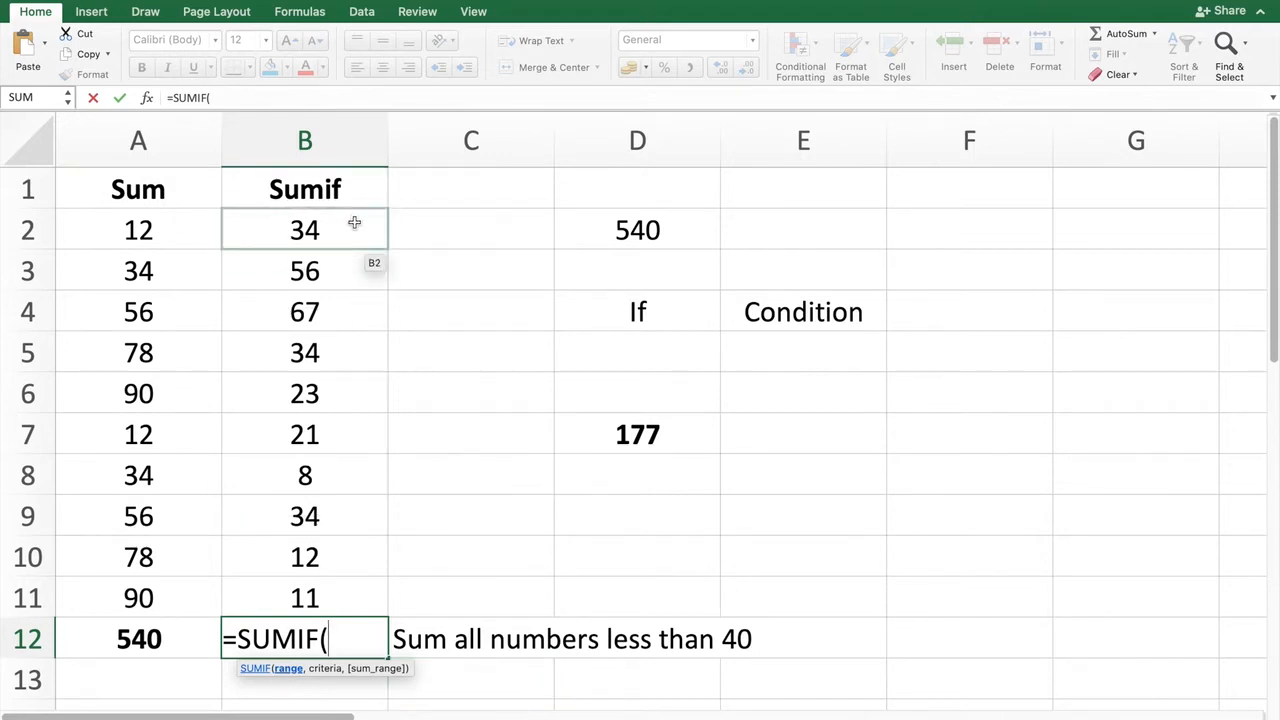
drag(355, 223, 336, 604)
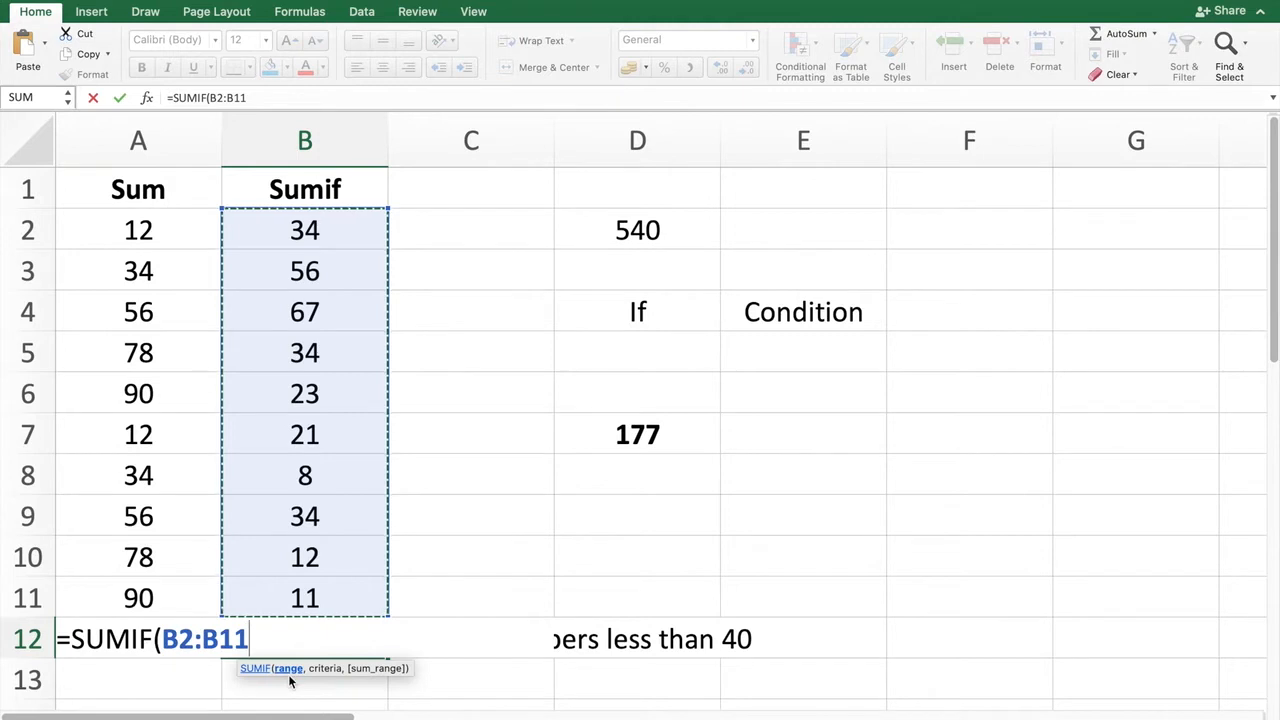
text(,)
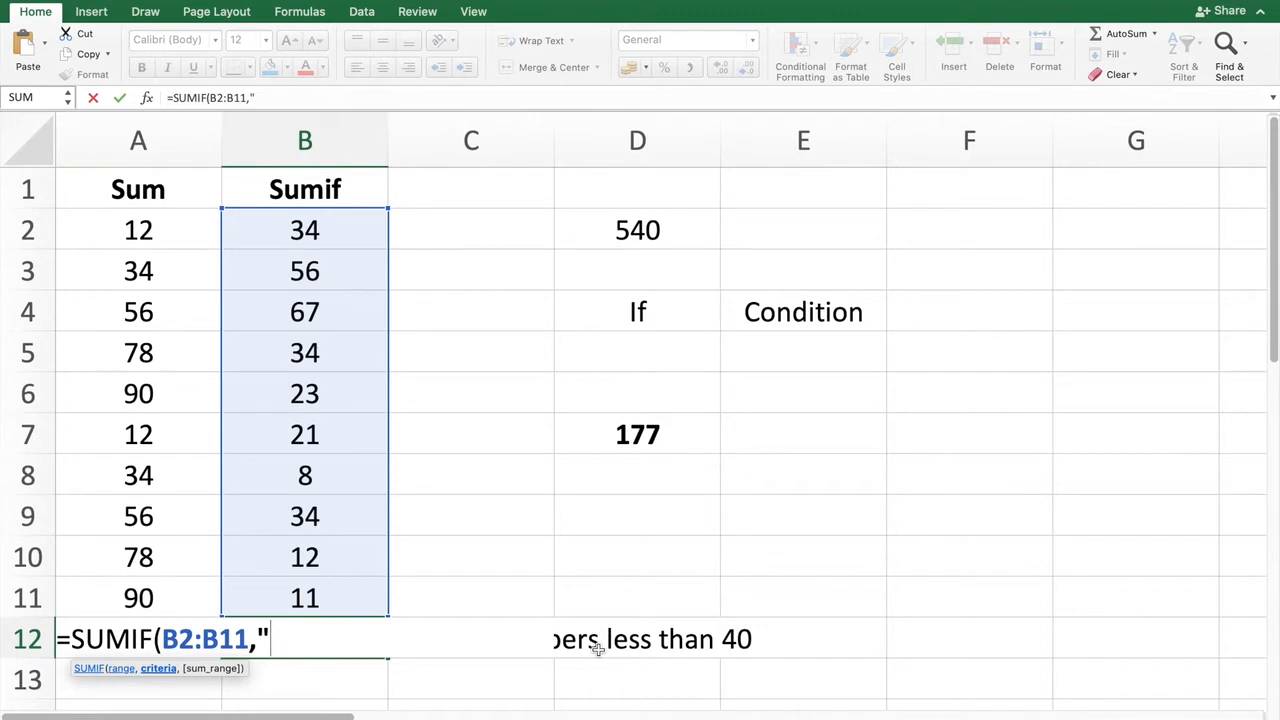
text(<40")
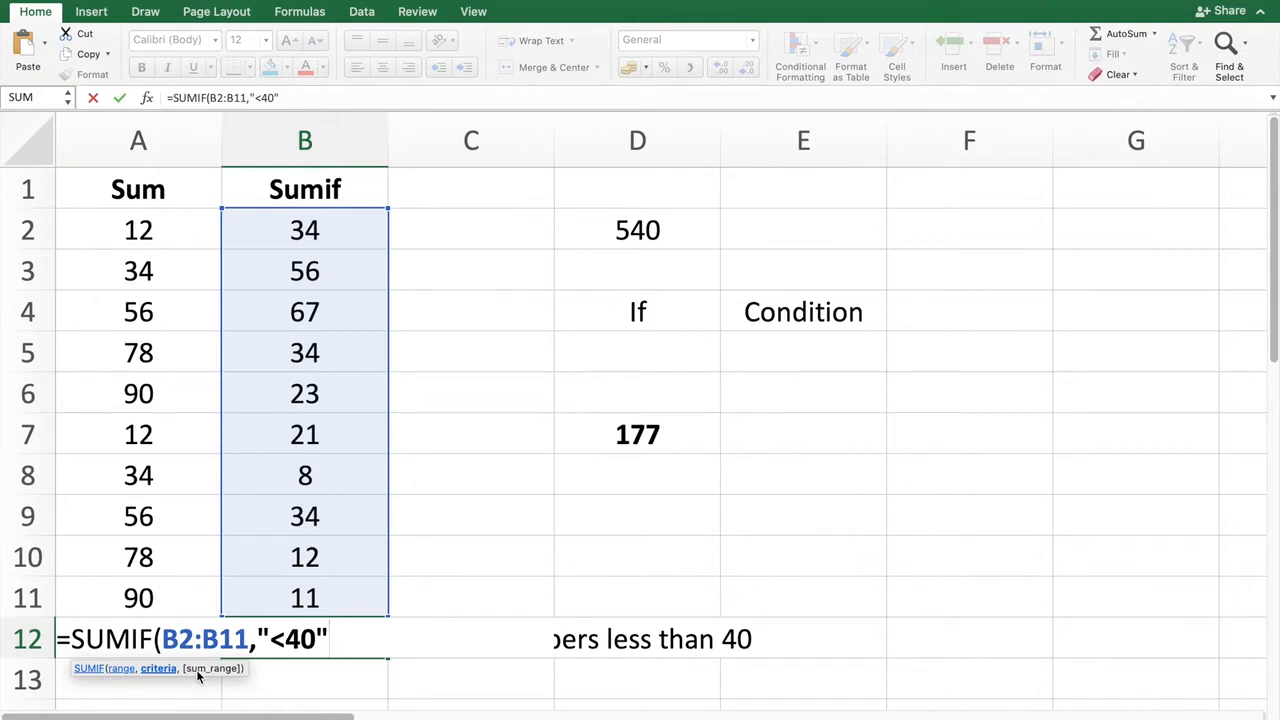
text(,)
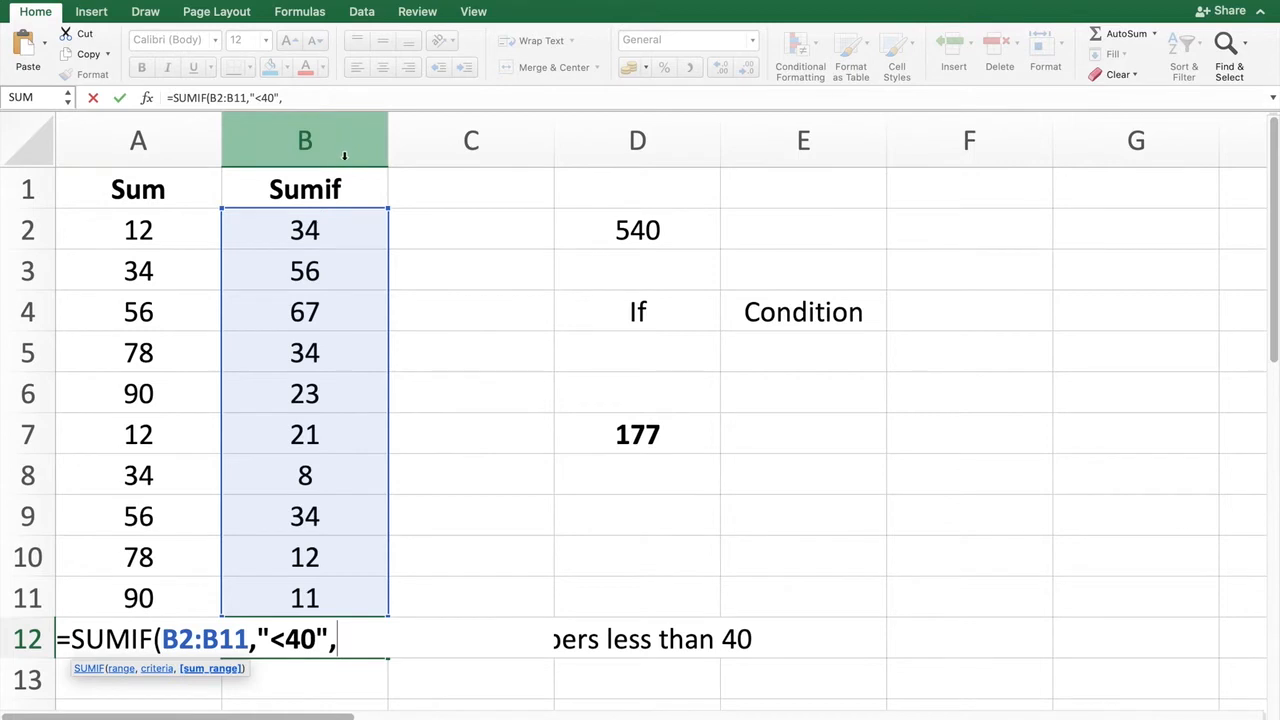
drag(323, 228, 323, 598)
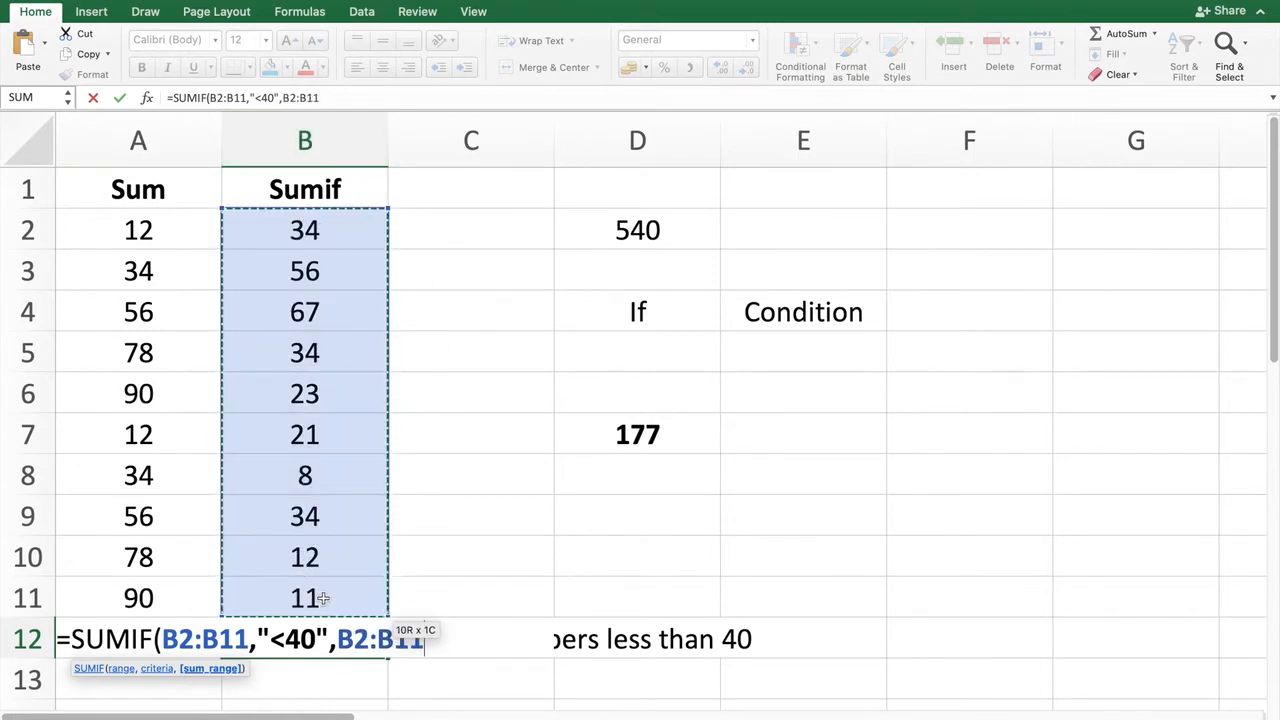
text())
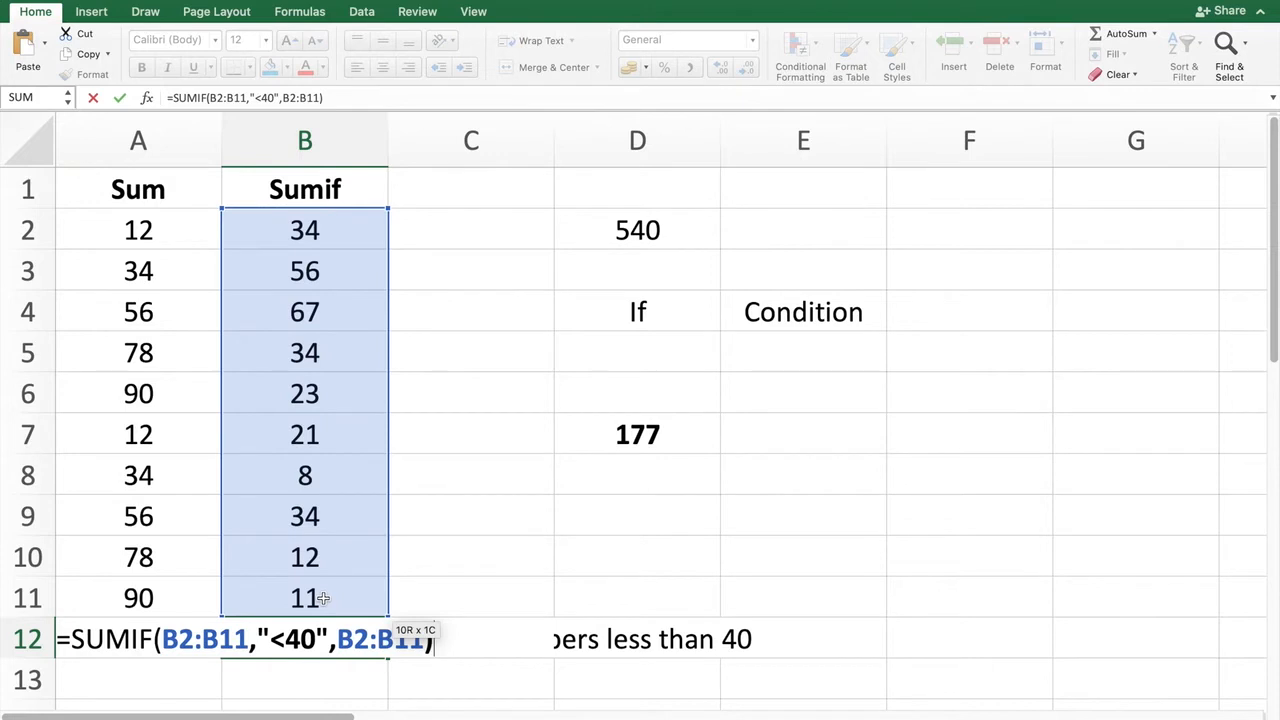
key(Return)
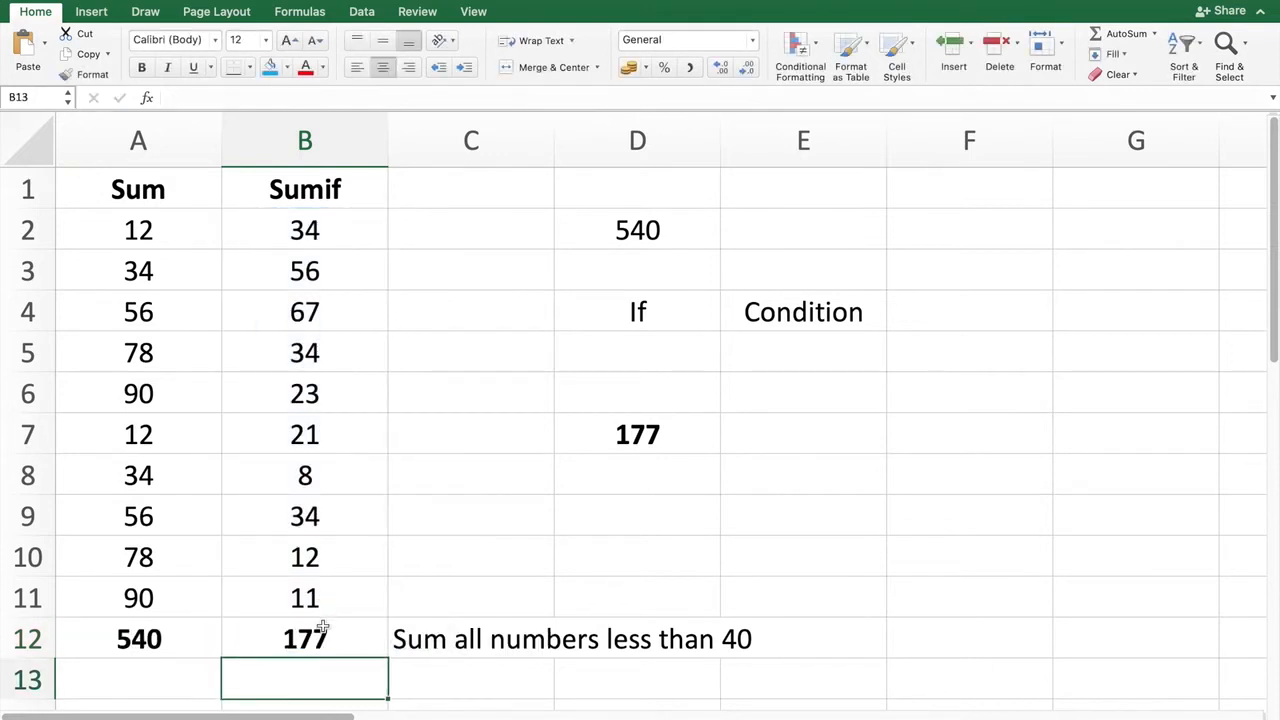
Compare the SUM formula in D7 with the SUMIF formula in B12, opening each to examine its references and closing it without changes.
click(323, 628)
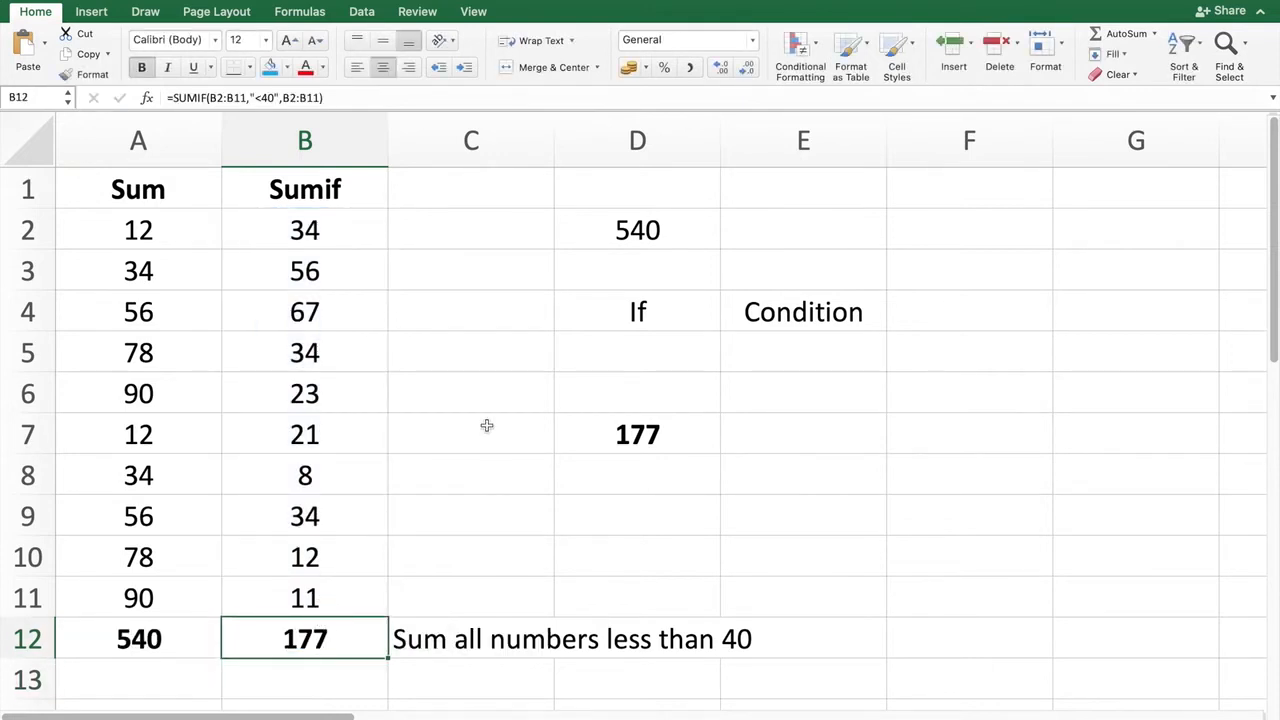
click(640, 434)
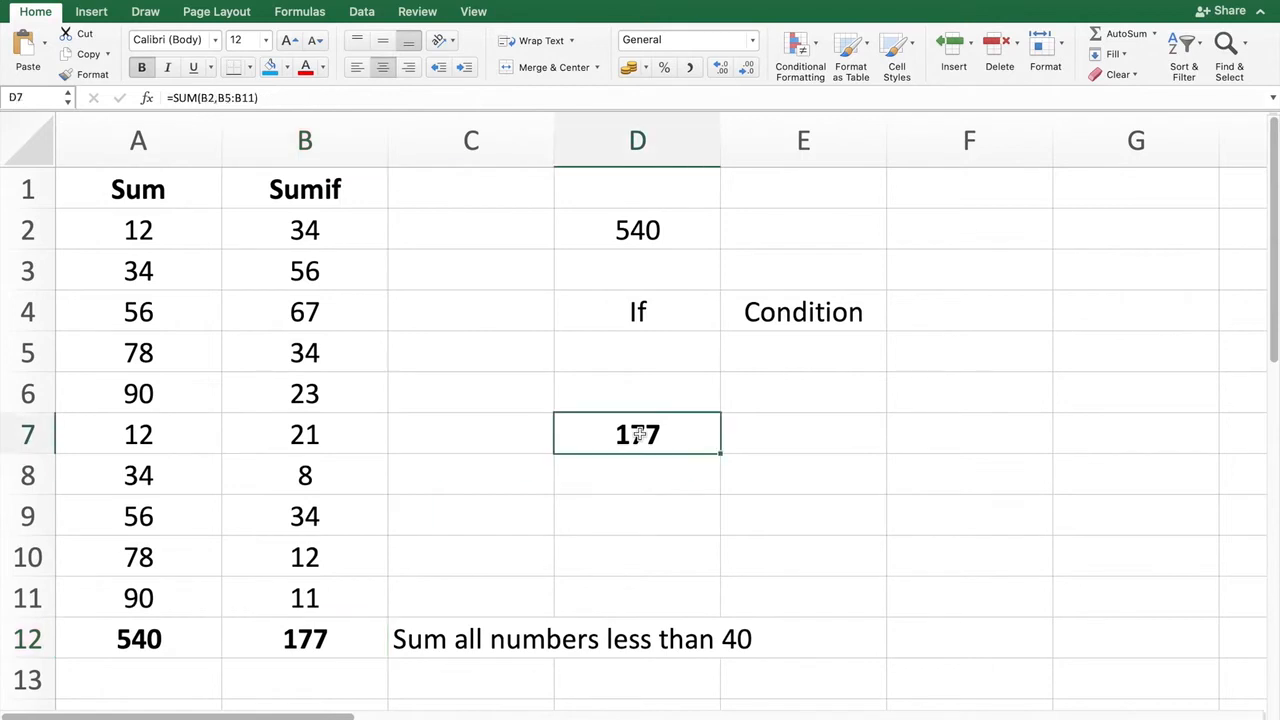
click(333, 636)
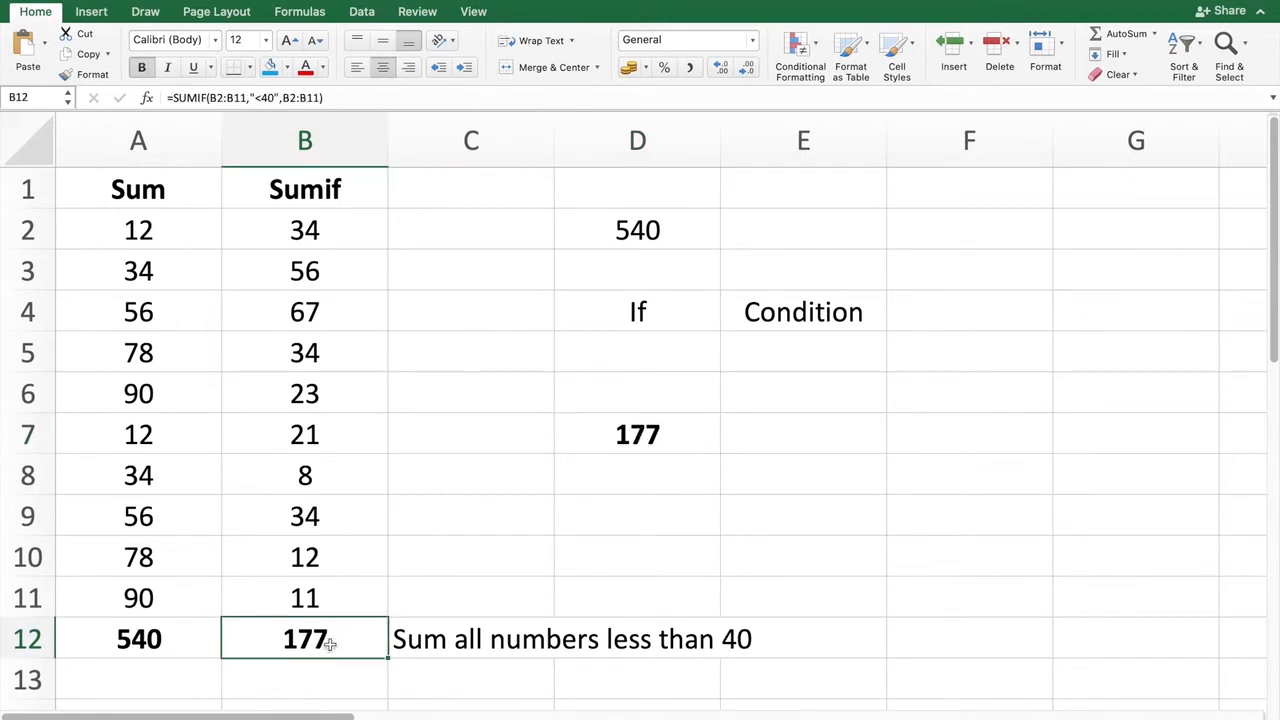
click(682, 445)
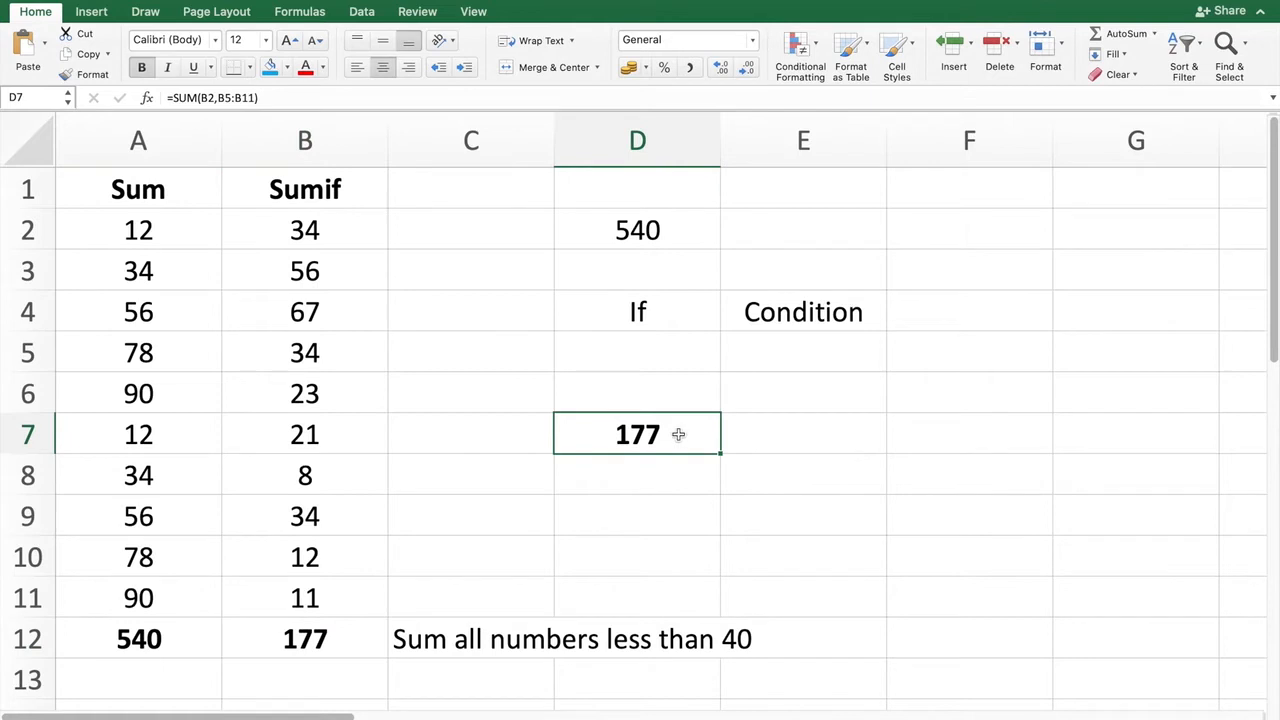
double_click(678, 435)
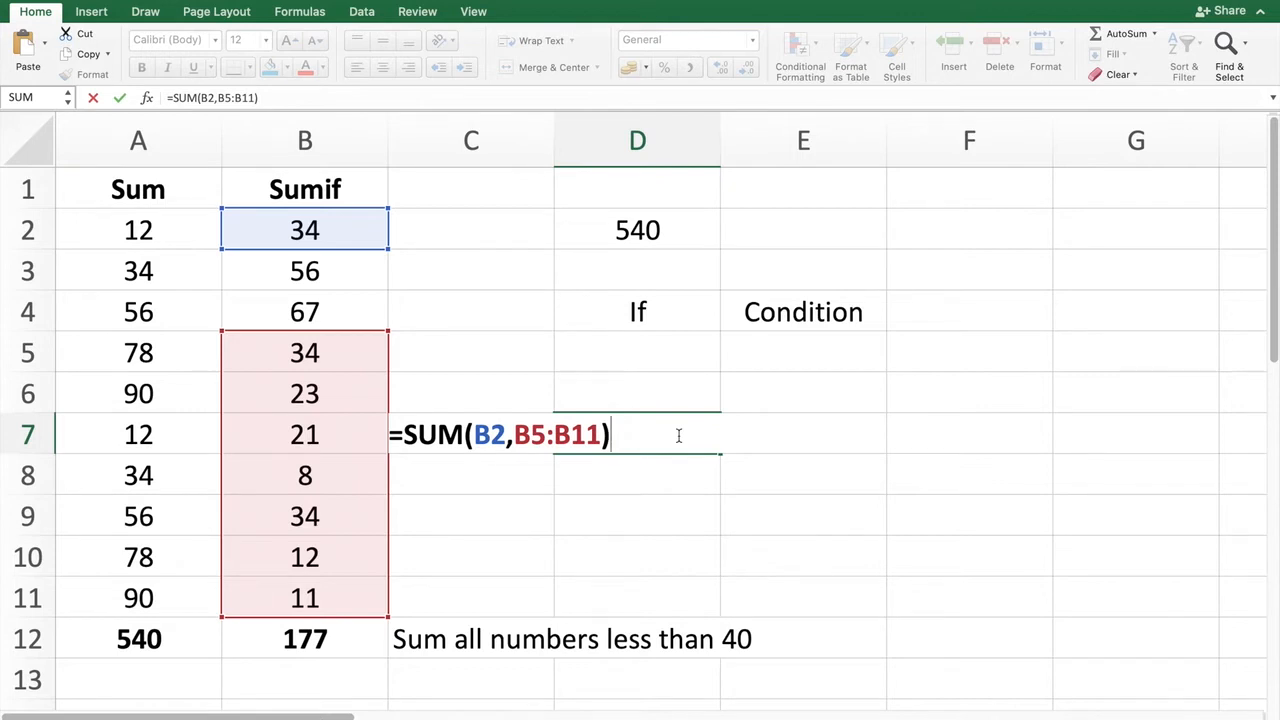
key(Return)
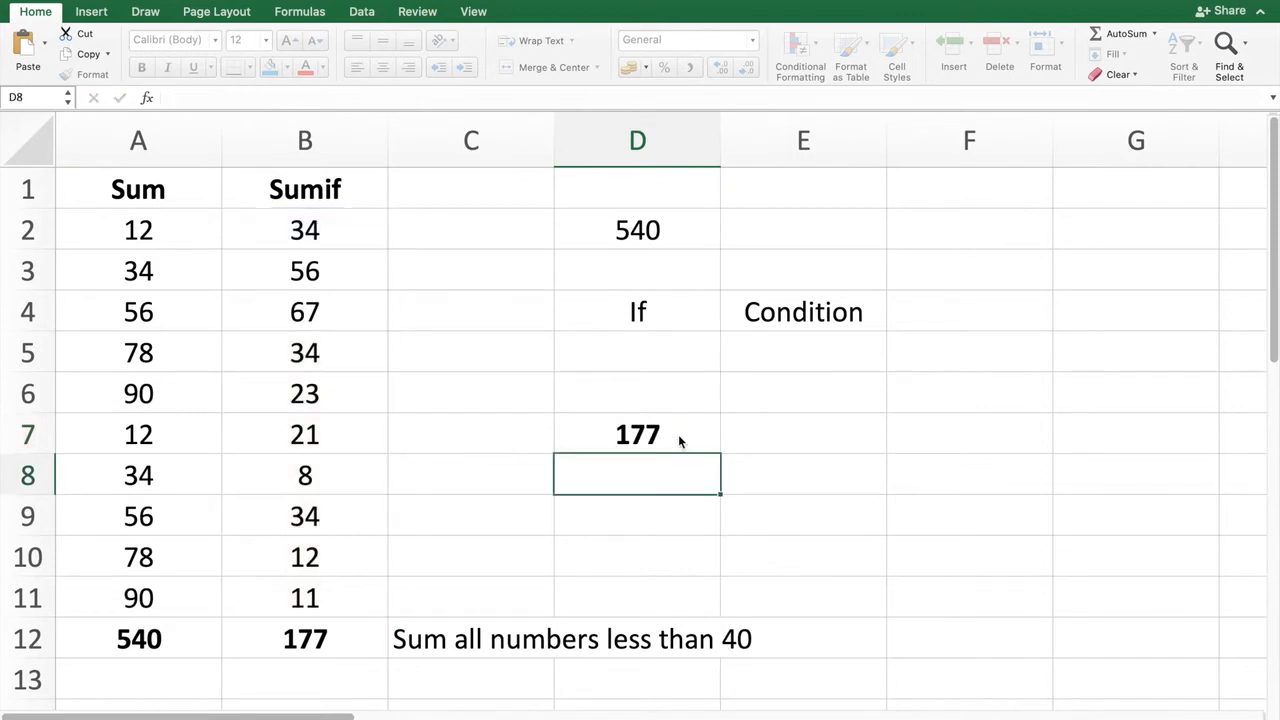
click(308, 640)
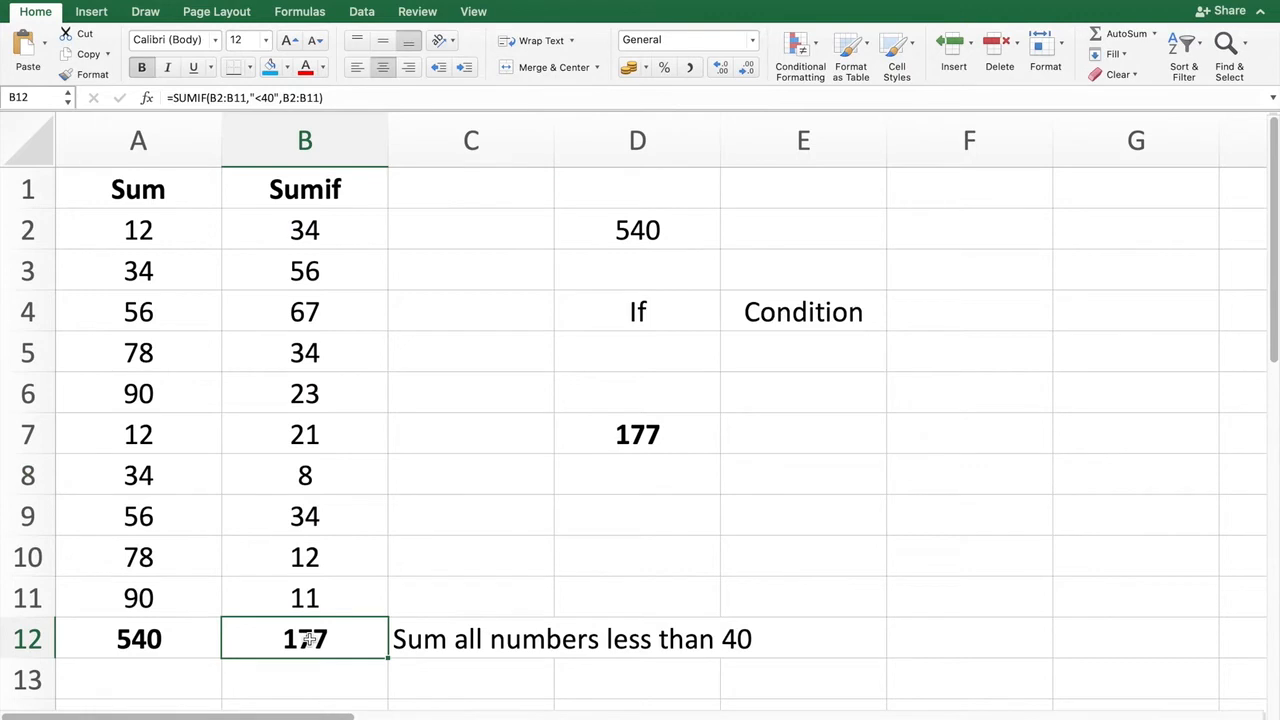
double_click(308, 640)
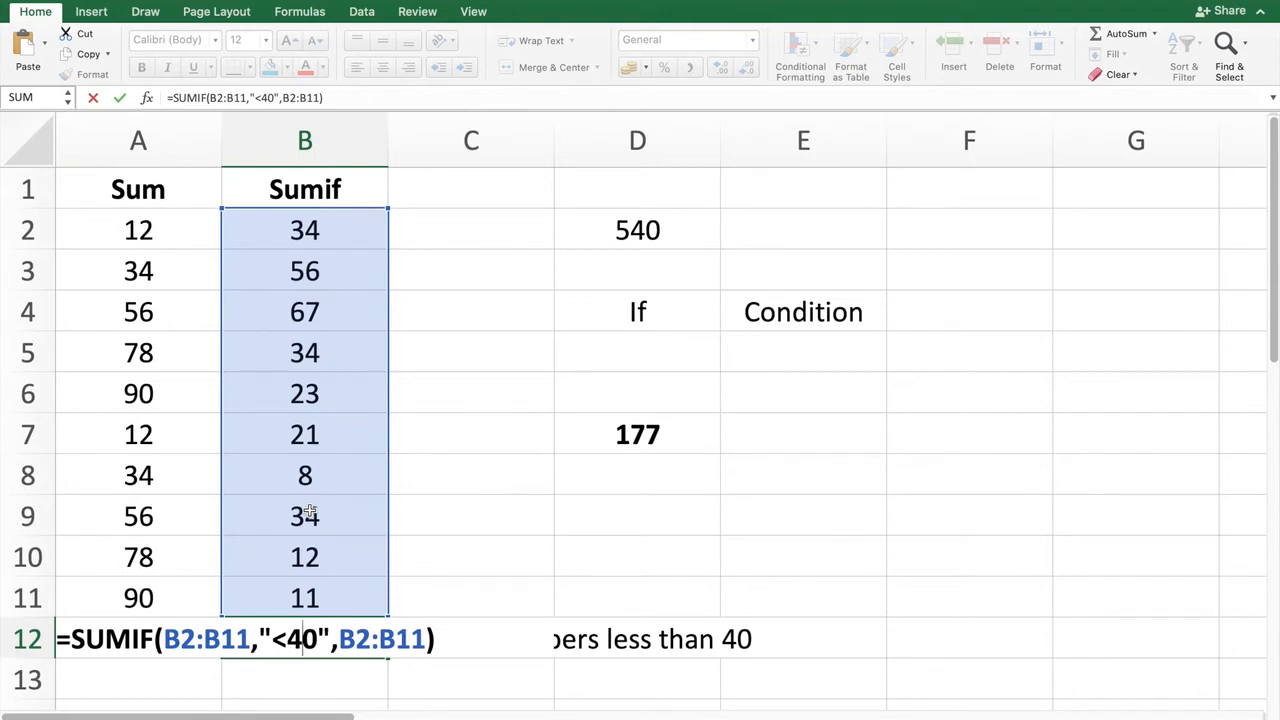
key(Return)
Examine the Category, Food and Sales table in columns K to M and the Sumif conditions listed in column P.
click(1041, 406)
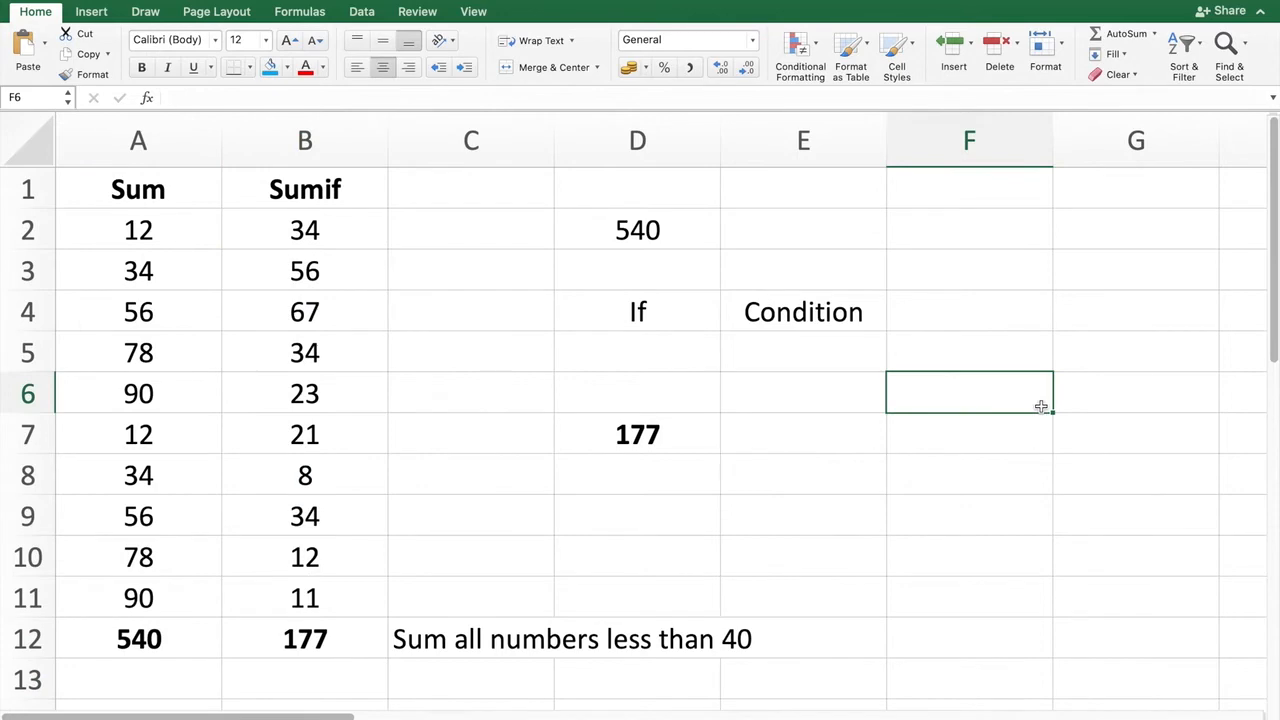
scroll(1041, 406, right, 5)
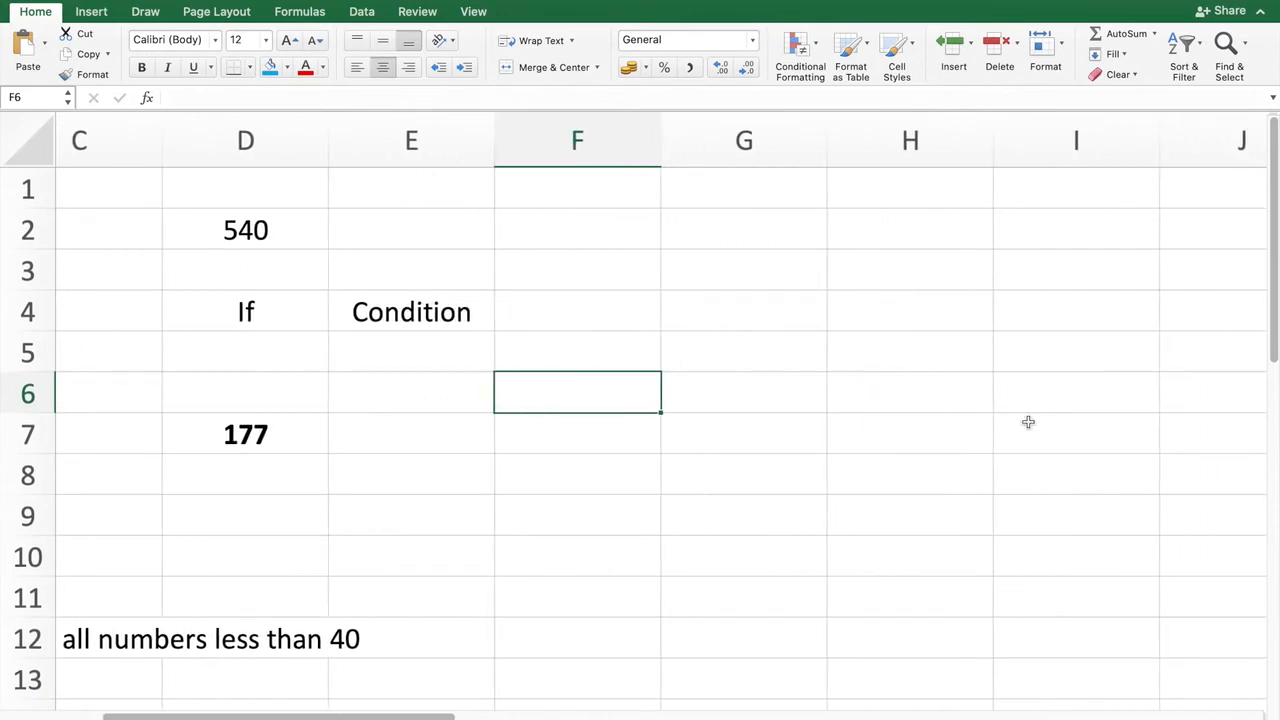
scroll(1057, 486, right, 10)
scroll(1057, 486, right, 3)
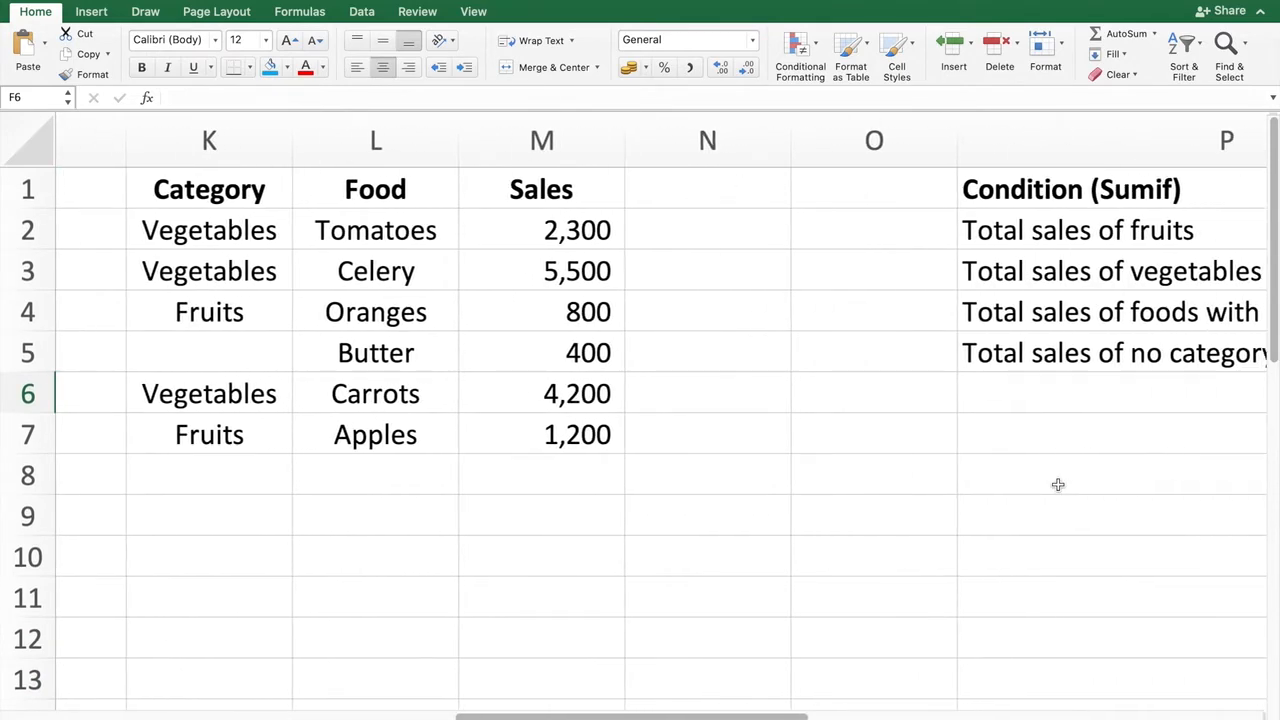
scroll(1057, 486, down, 3)
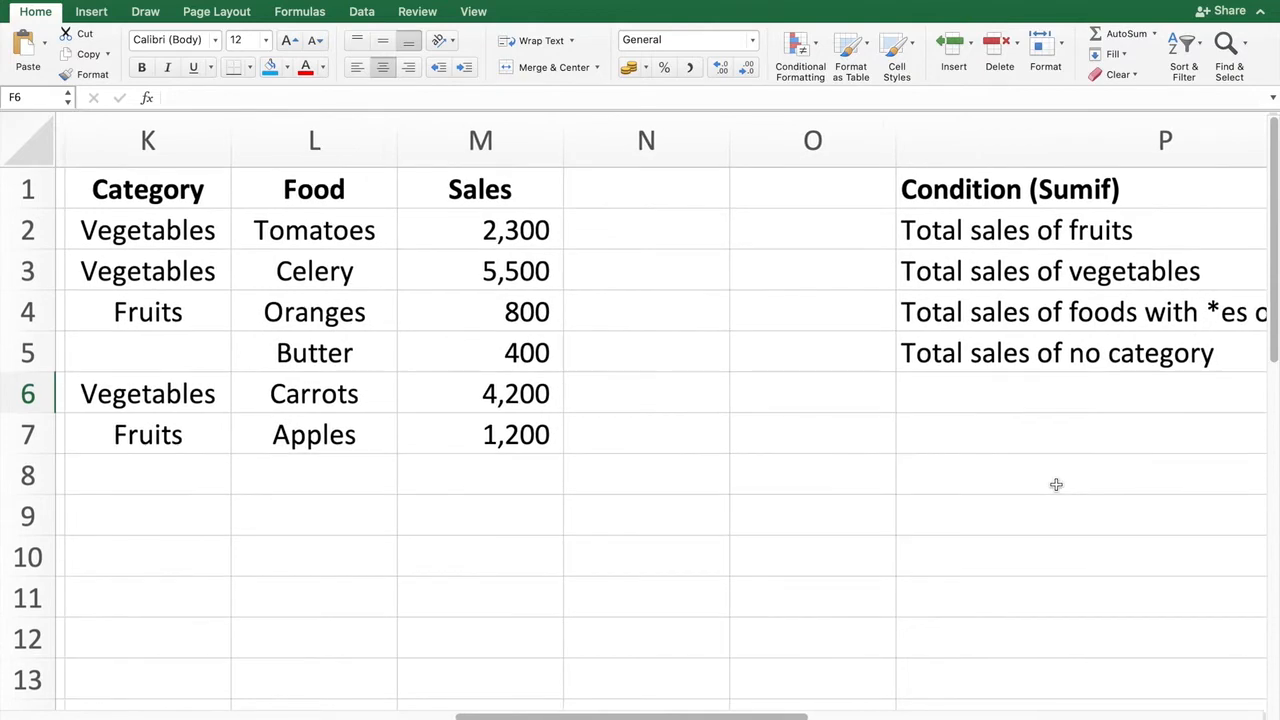
scroll(1055, 485, right, 3)
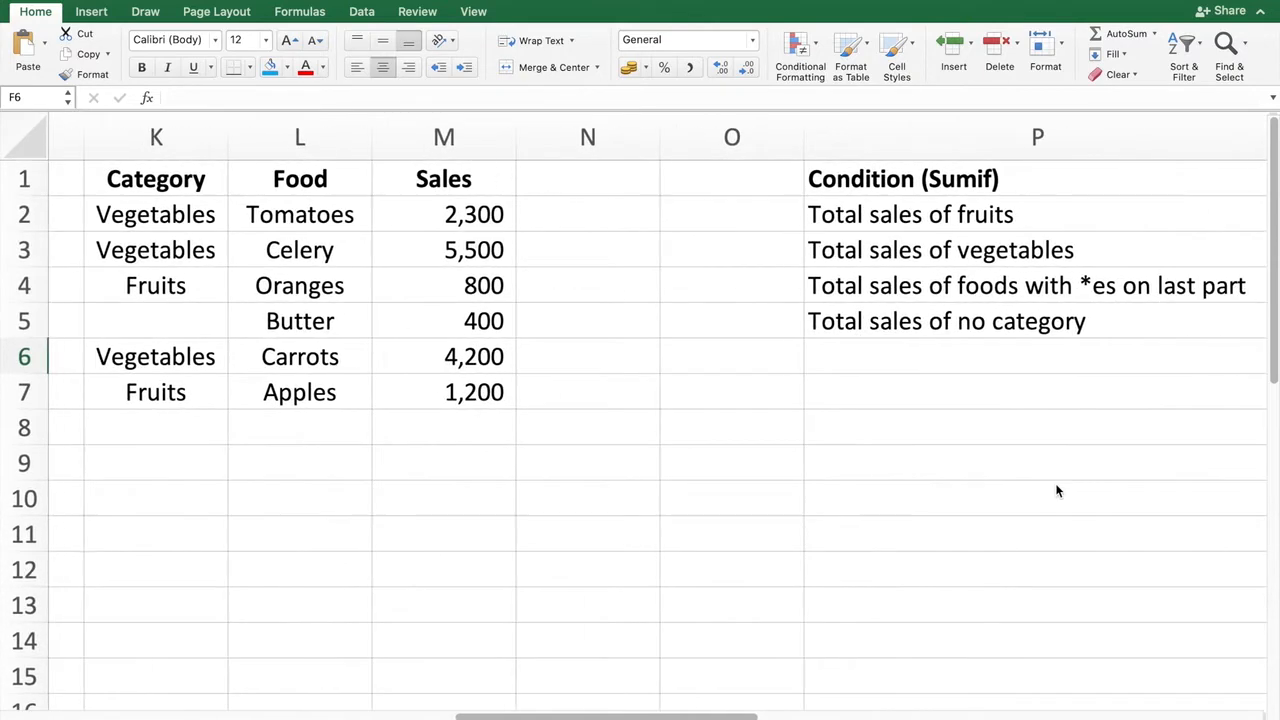
Apply all borders to the food sales table in K1:M7 and the condition table in O1:Q5.
scroll(1050, 485, down, 5)
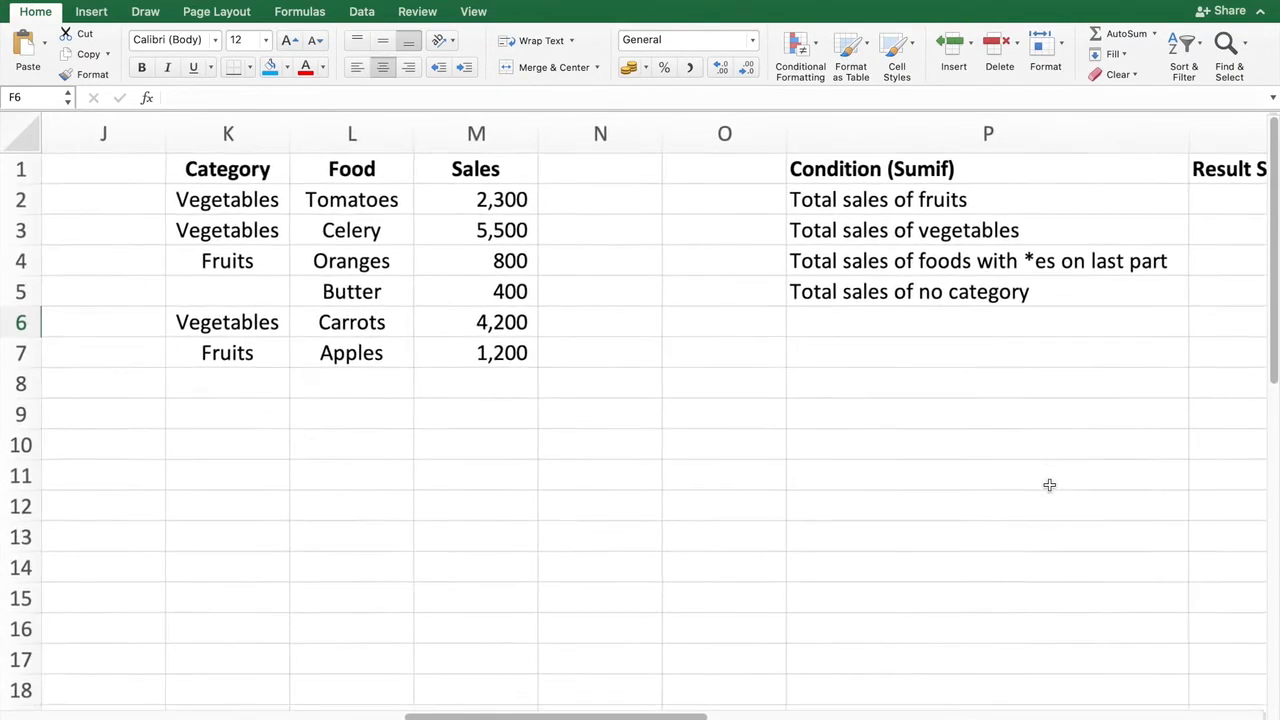
scroll(1050, 486, right, 4)
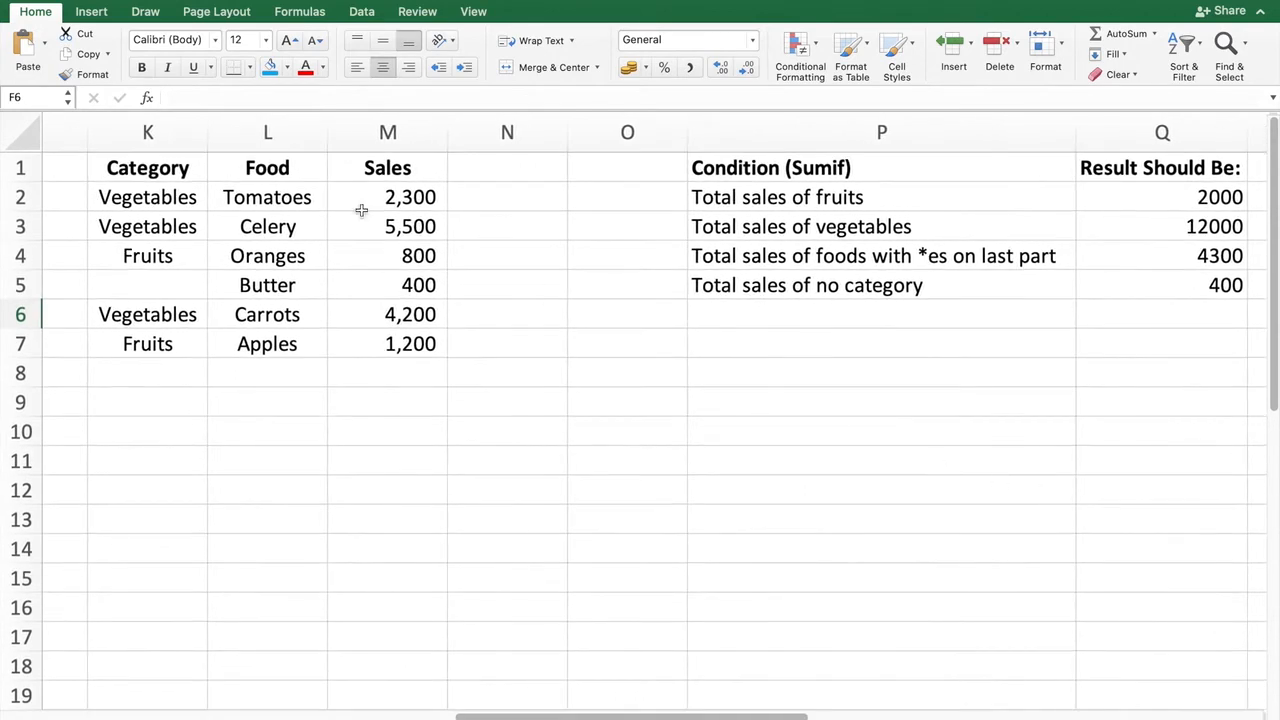
drag(190, 169, 400, 345)
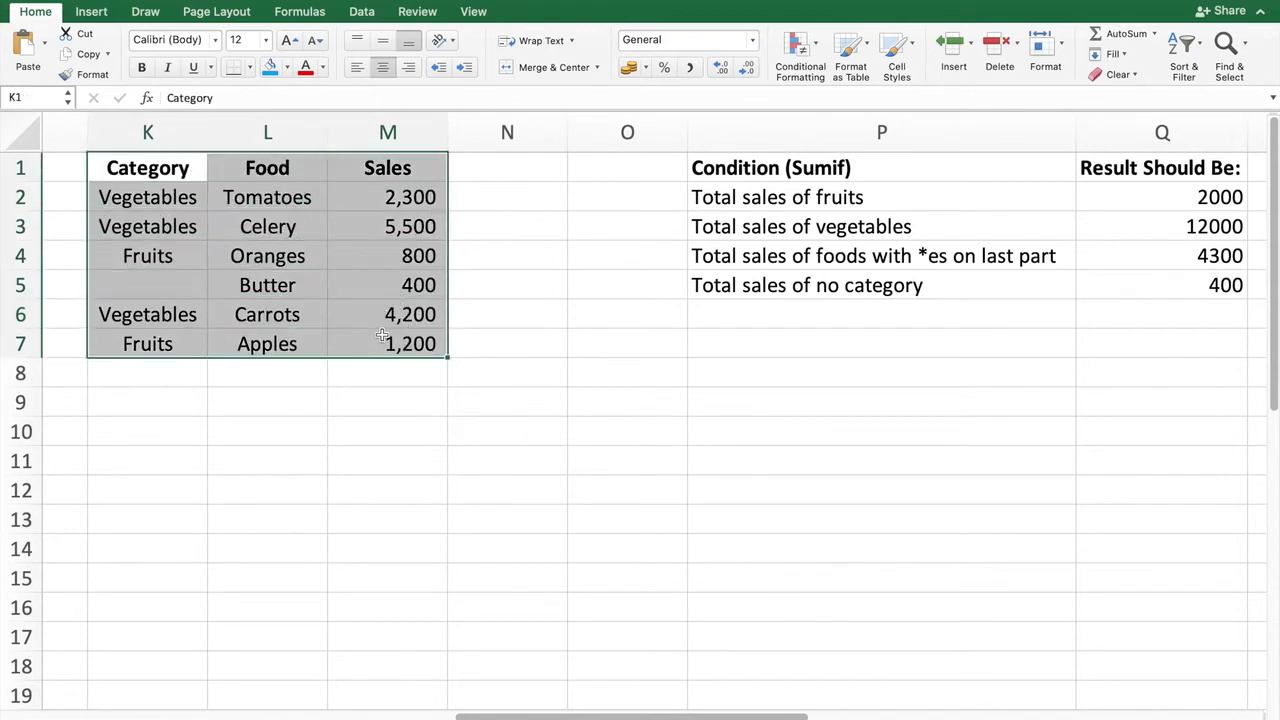
click(251, 68)
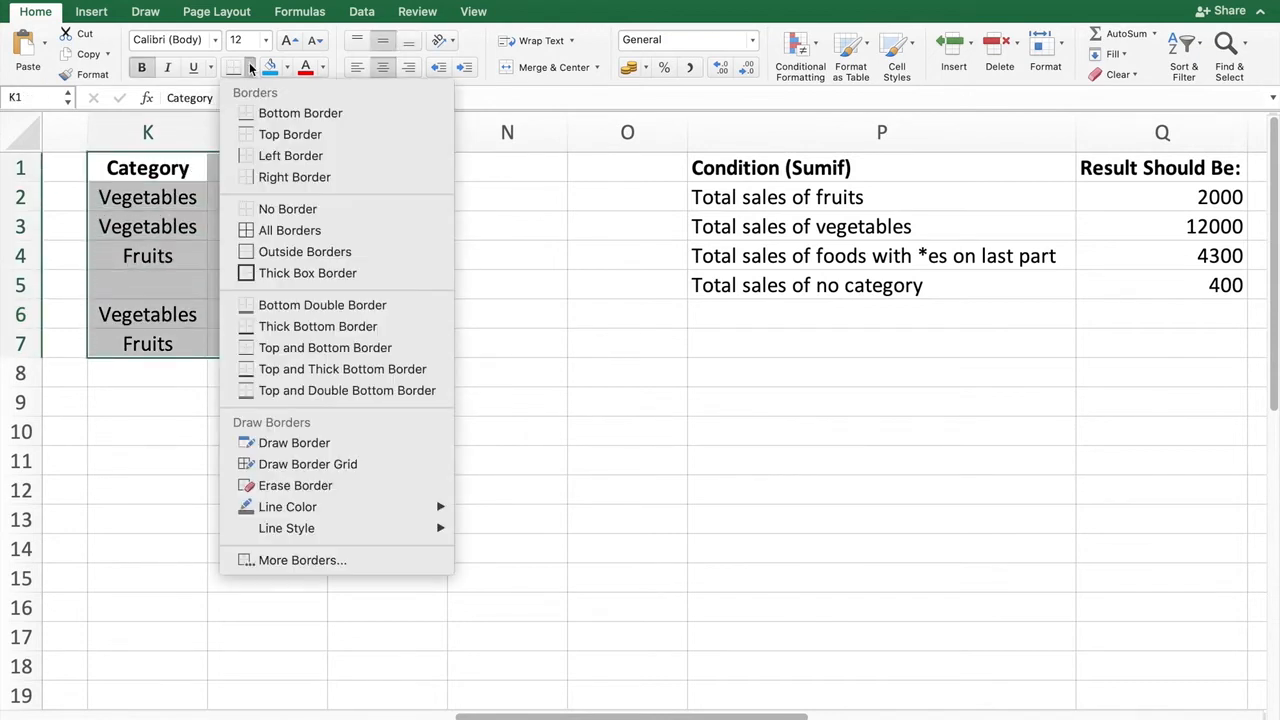
click(307, 237)
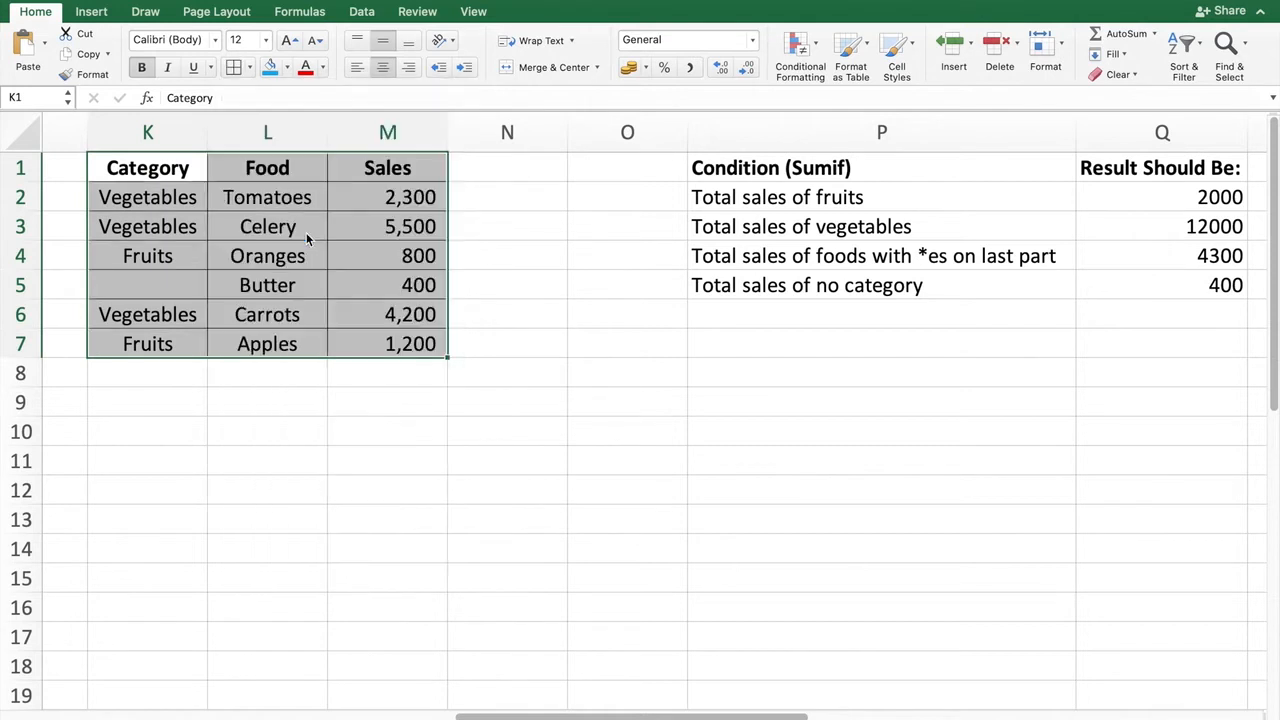
drag(650, 168, 1113, 282)
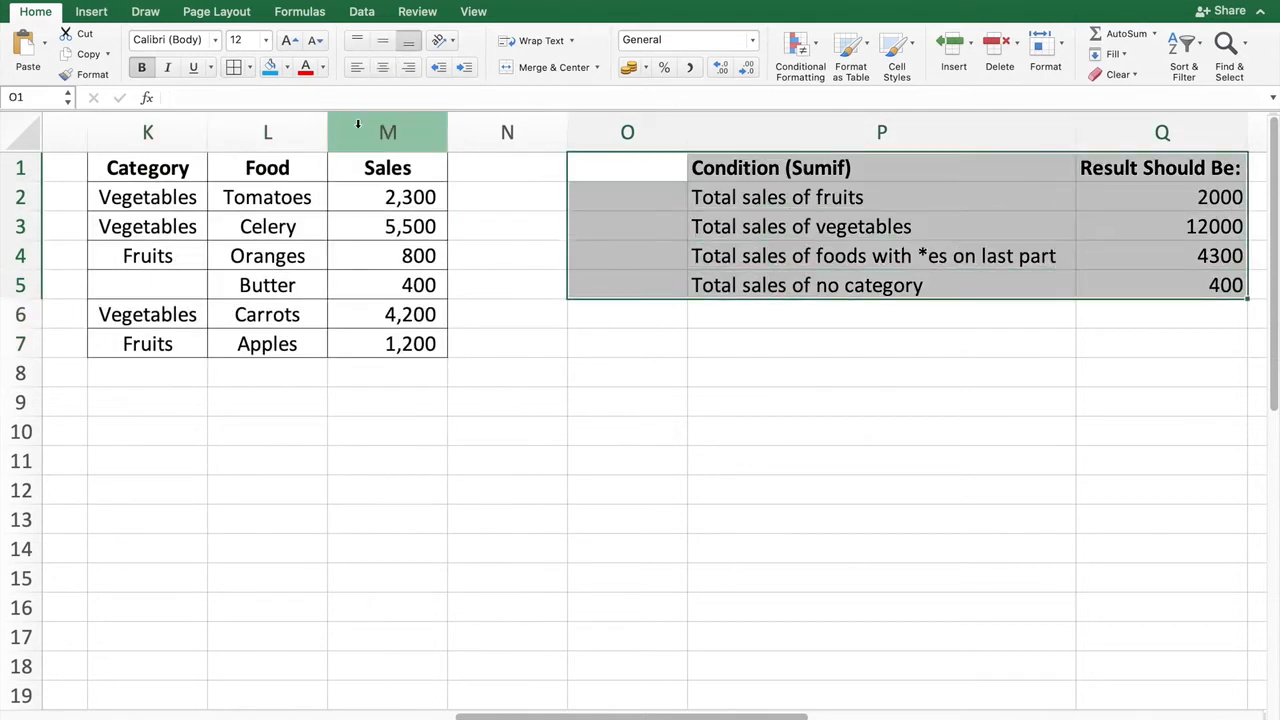
click(233, 67)
click(771, 557)
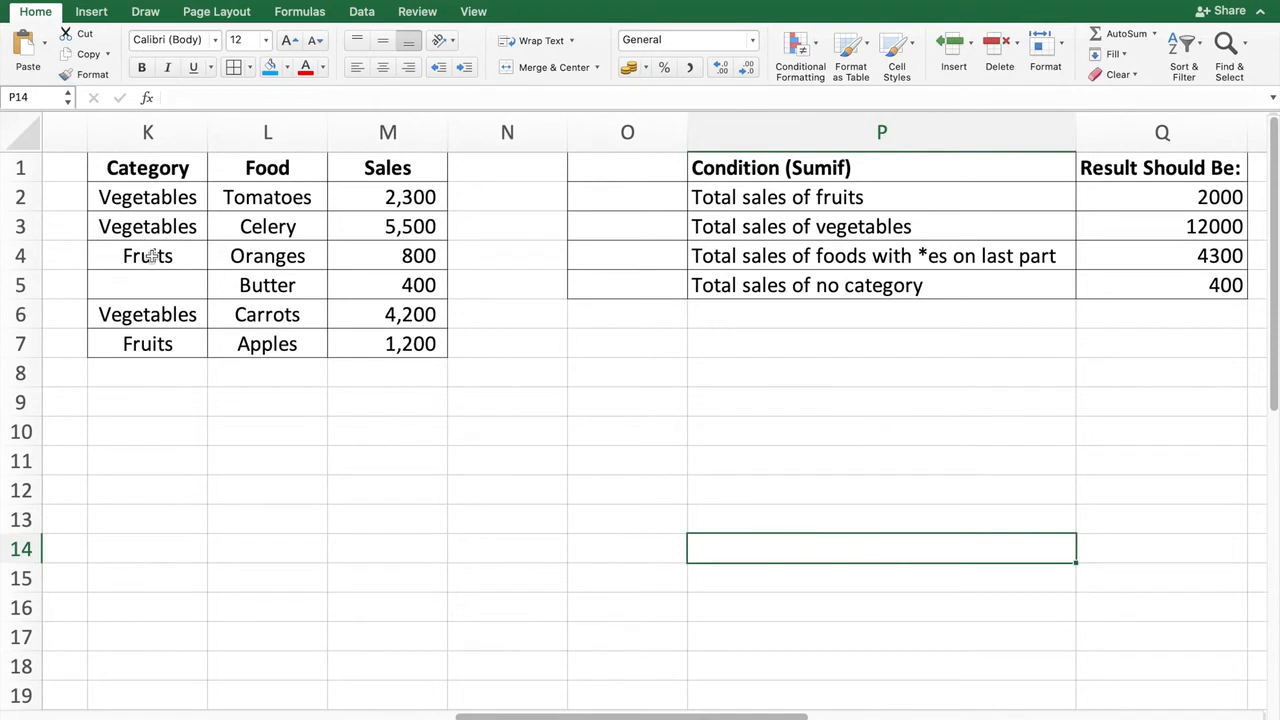
click(24, 285)
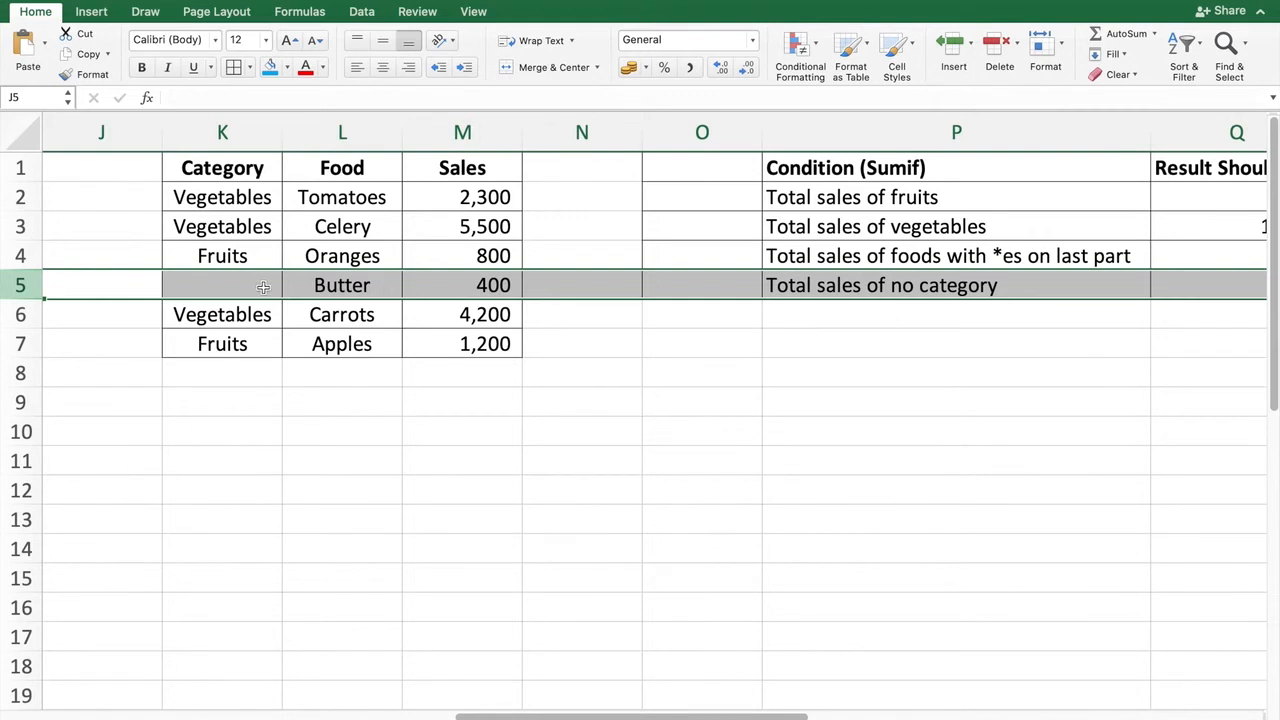
click(240, 341)
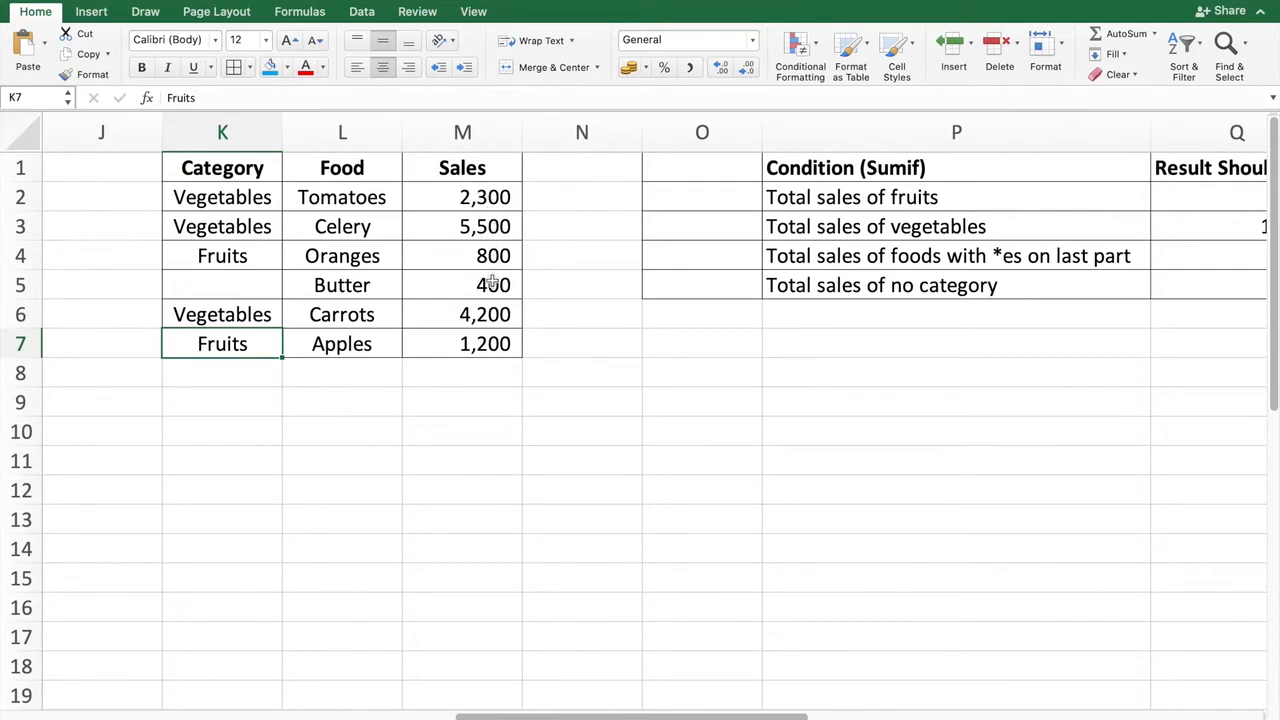
click(488, 343)
Center the contents of the condition table in O1:Q5 horizontally.
scroll(882, 462, right, 2)
scroll(882, 462, right, 1)
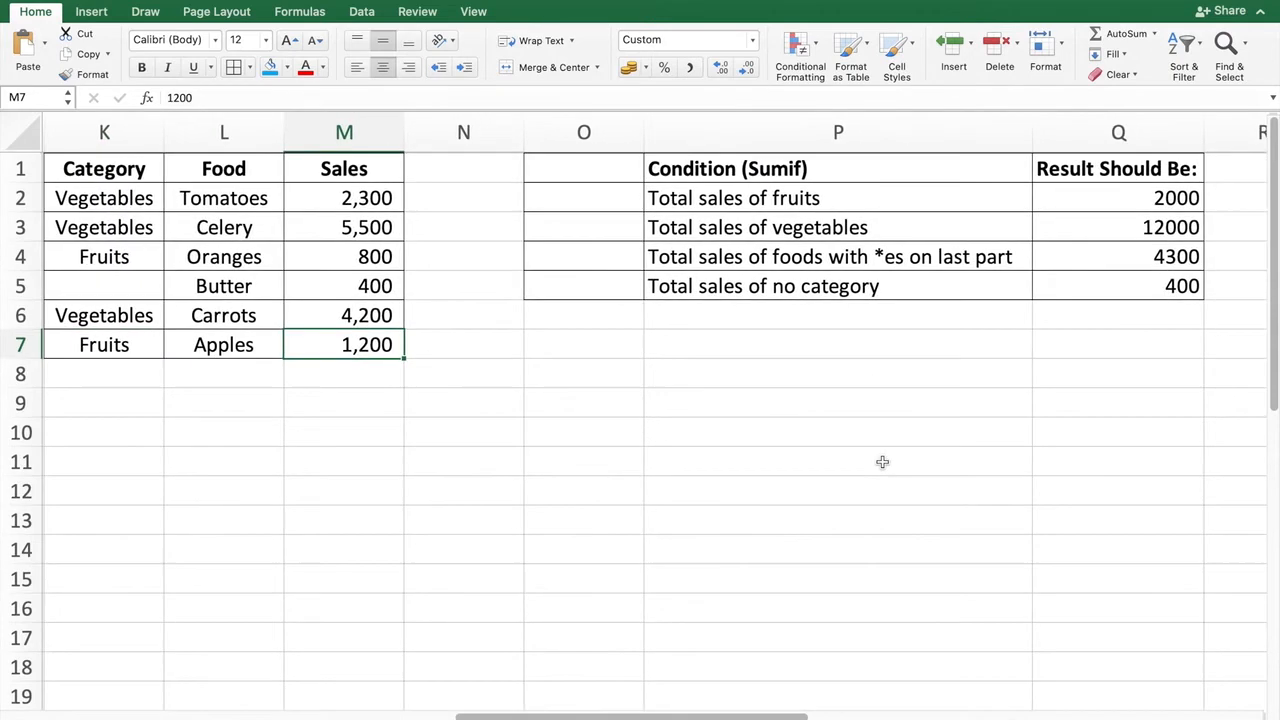
drag(632, 167, 1089, 288)
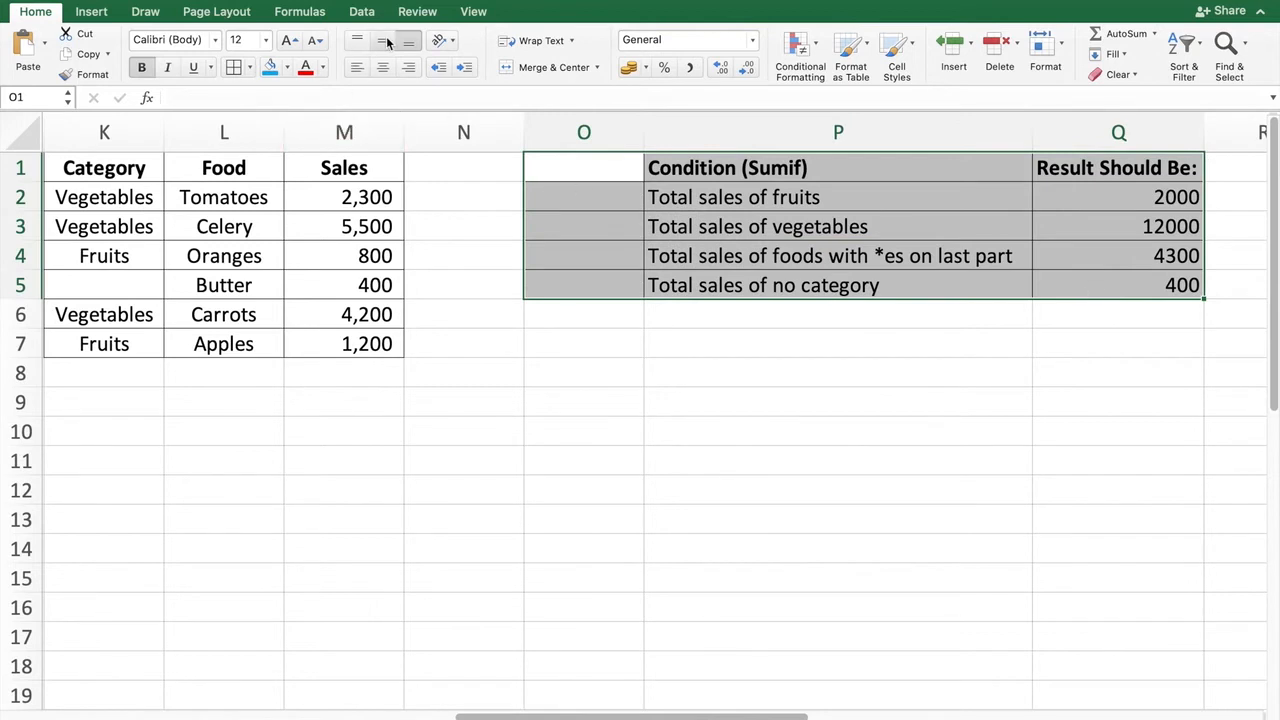
click(382, 67)
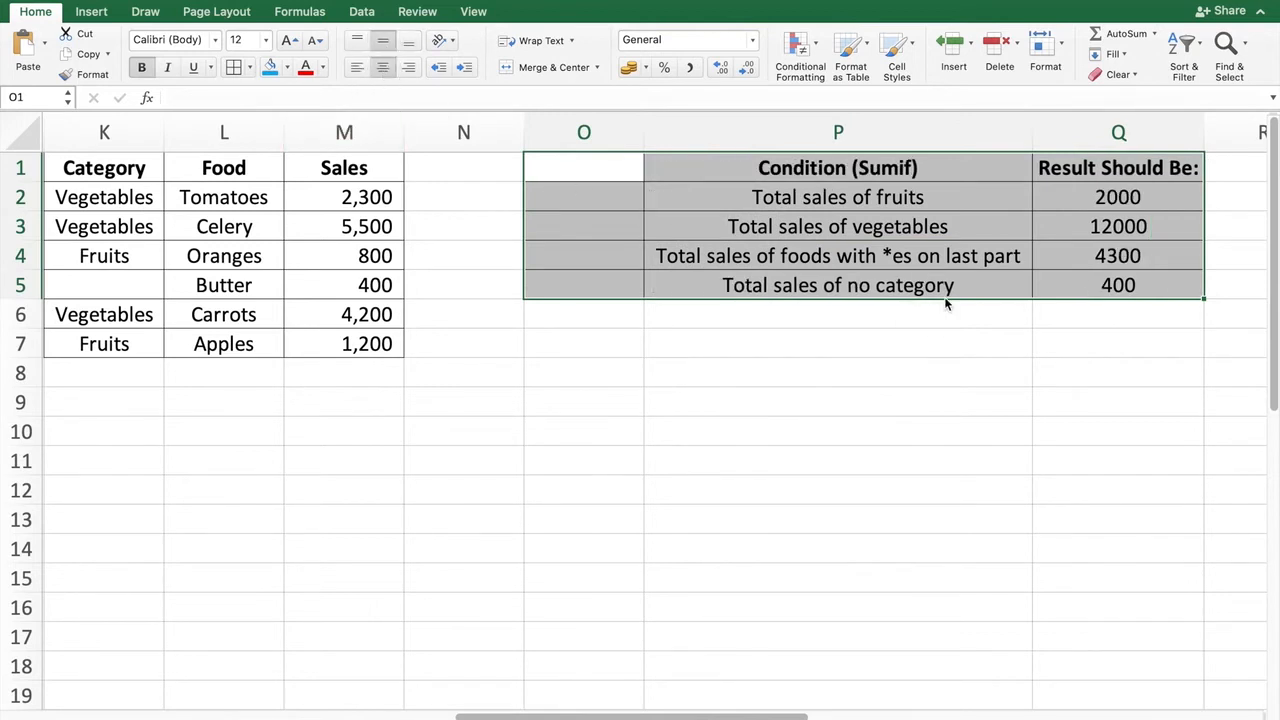
click(905, 201)
drag(905, 199, 905, 285)
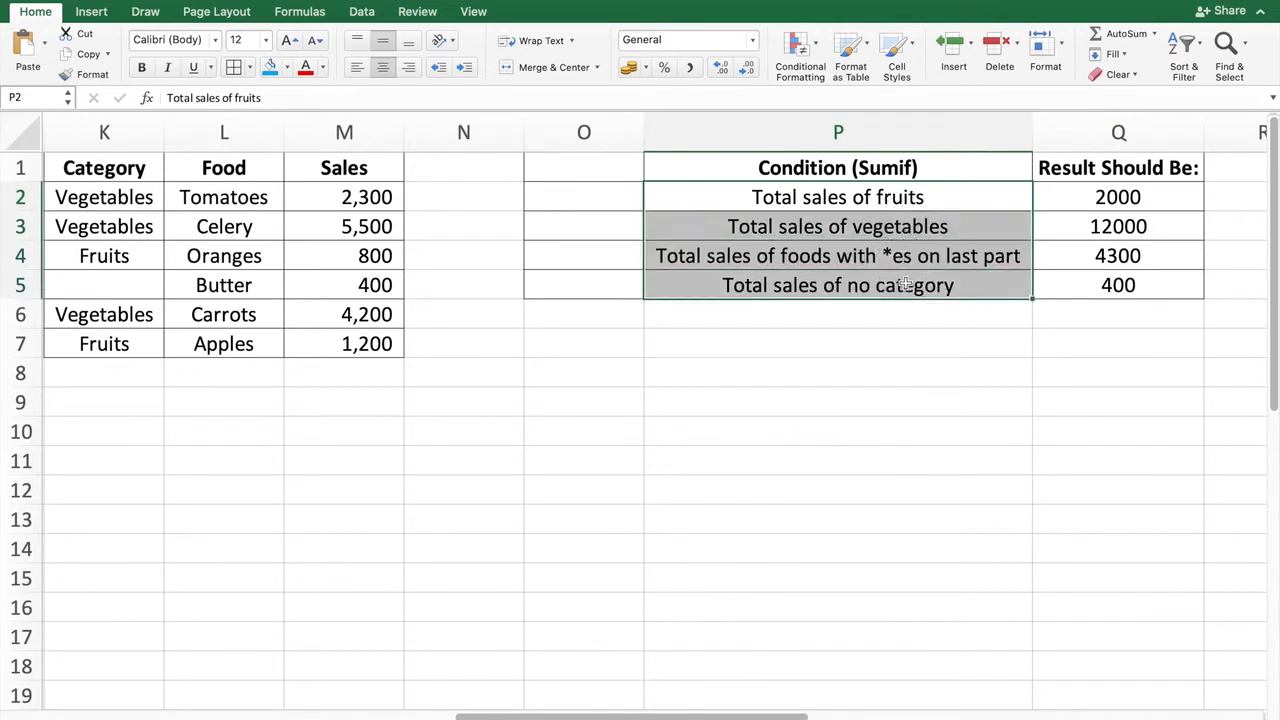
click(1054, 346)
click(834, 197)
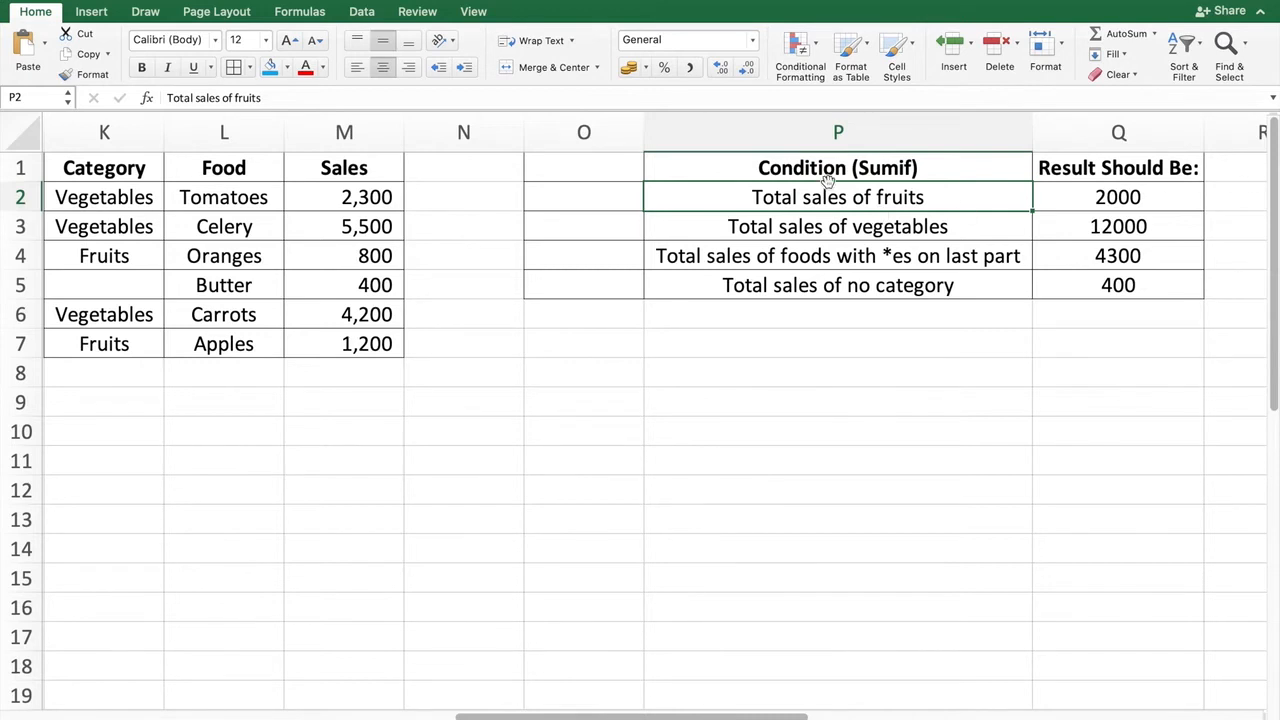
Format the expected results in Q2:Q5 with comma style and no decimal places.
click(1086, 209)
drag(1086, 209, 1087, 281)
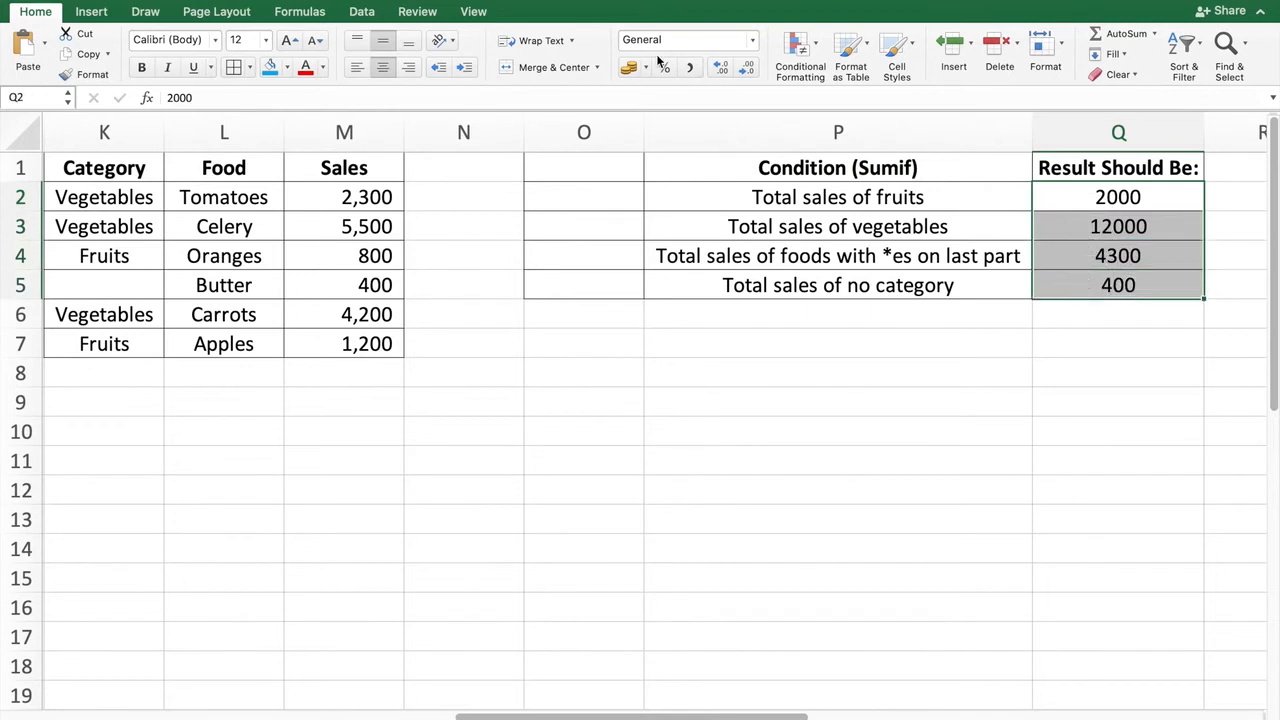
click(694, 65)
click(746, 67)
click(746, 67)
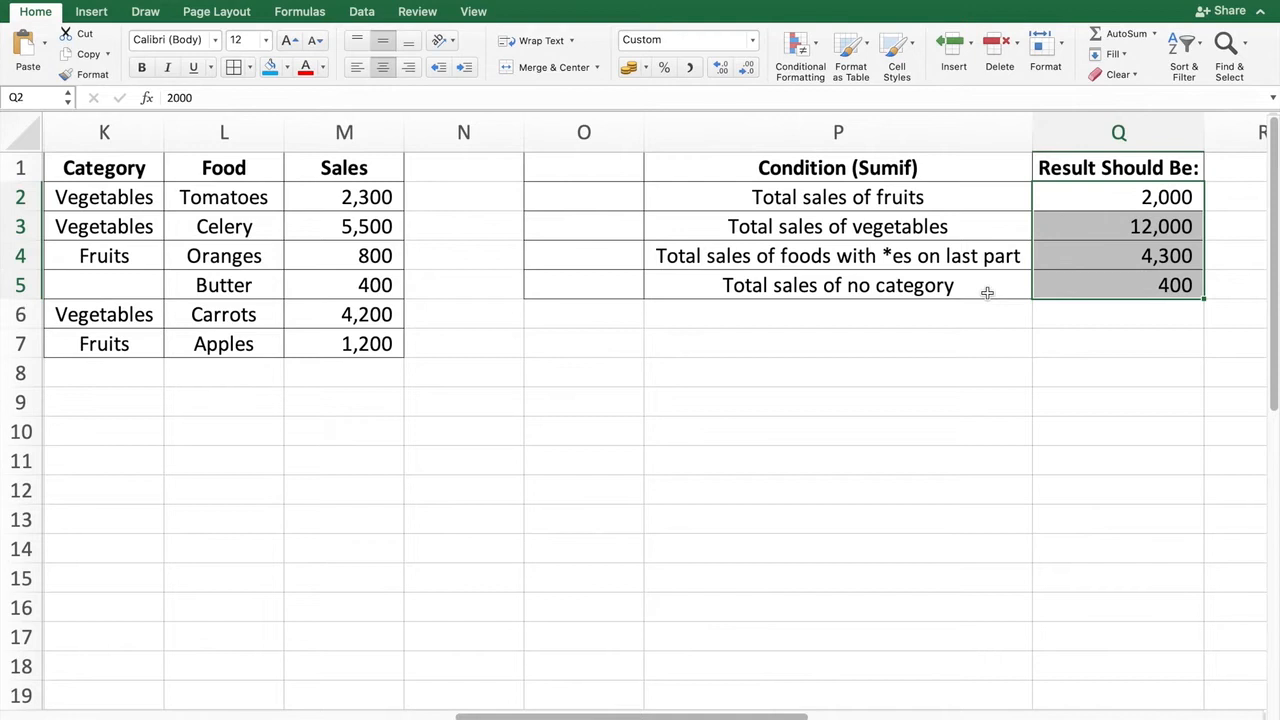
click(1112, 410)
click(1090, 196)
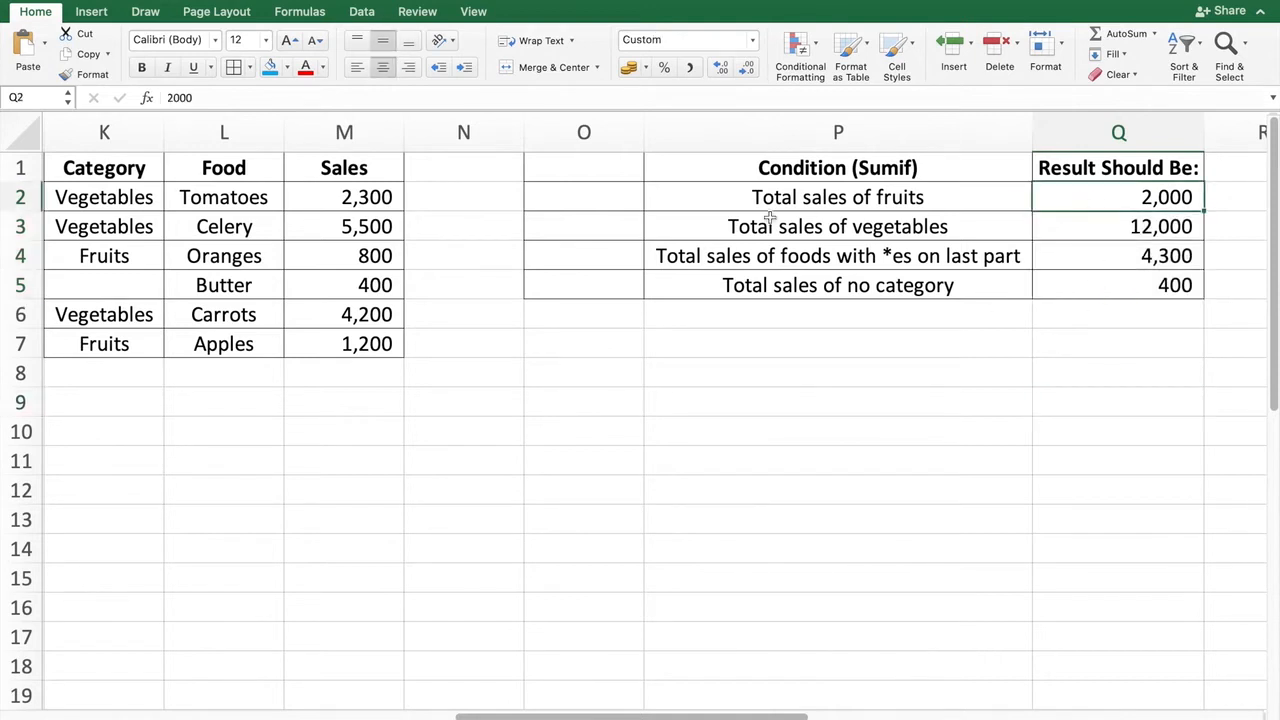
Start a SUMIF formula in O2 with K2:K7 as the range and open the quotation mark for its criteria.
click(596, 198)
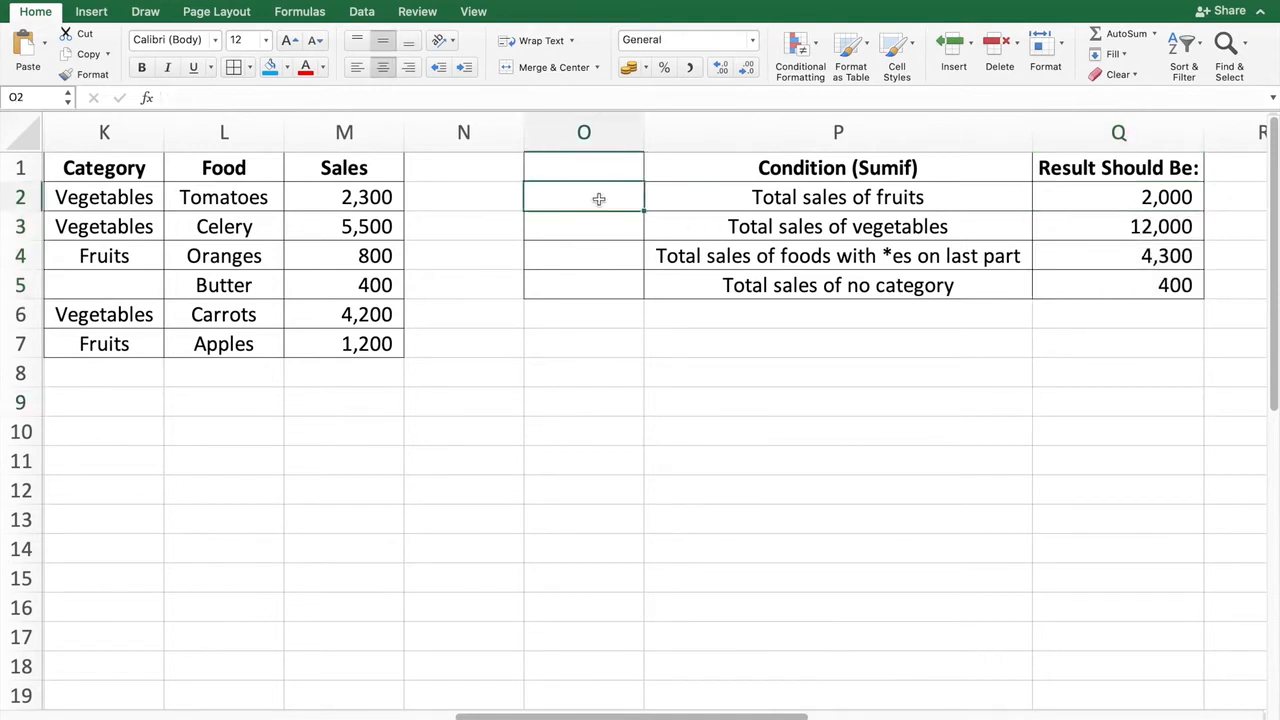
text(=sumif)
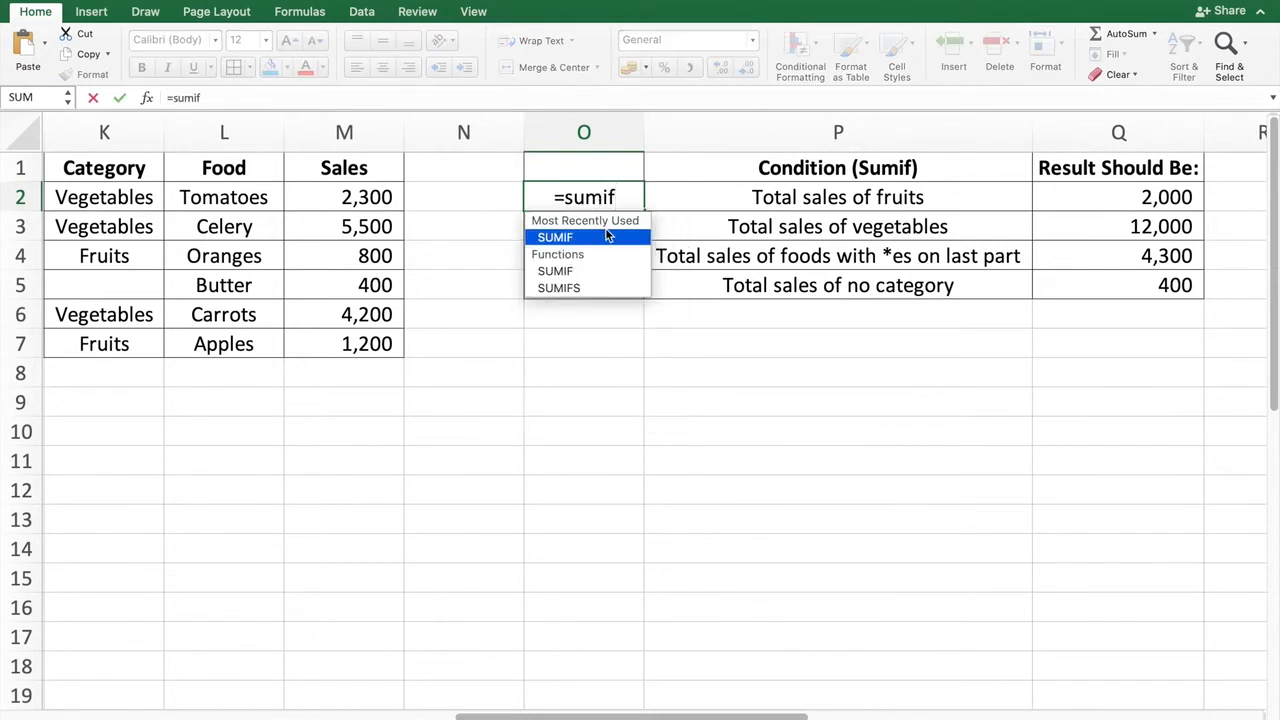
double_click(605, 236)
click(606, 231)
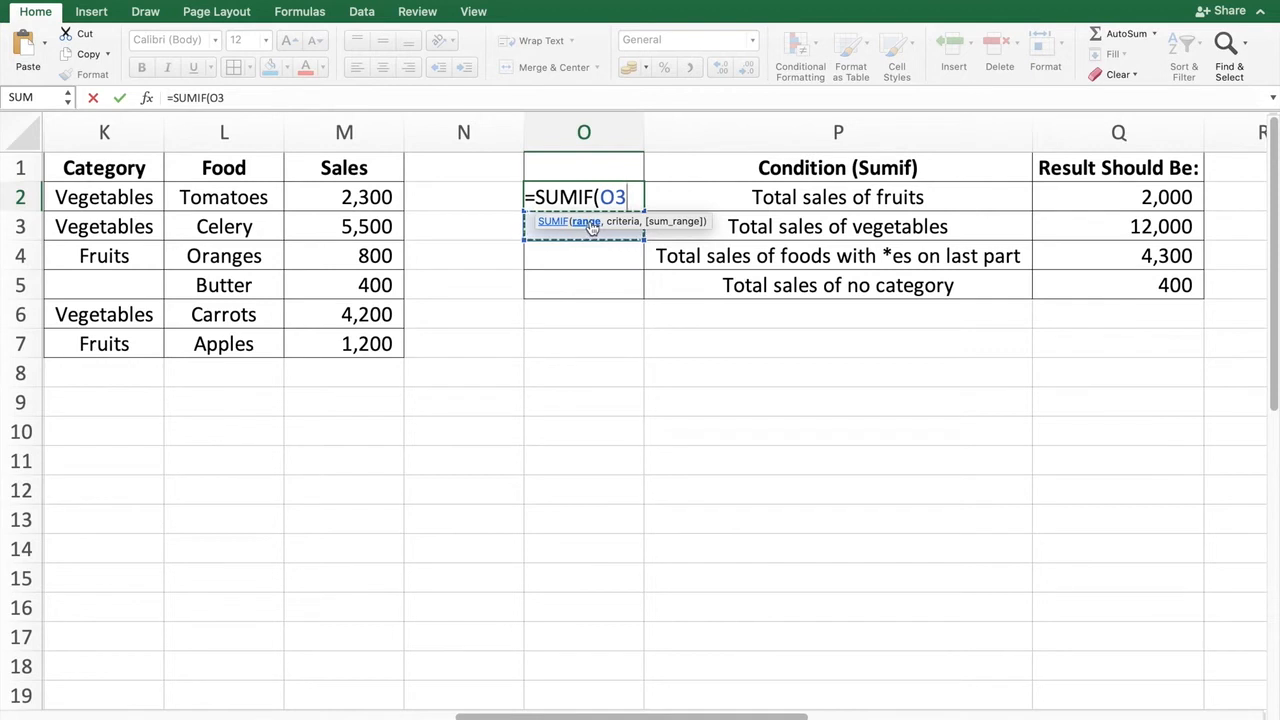
drag(97, 200, 94, 337)
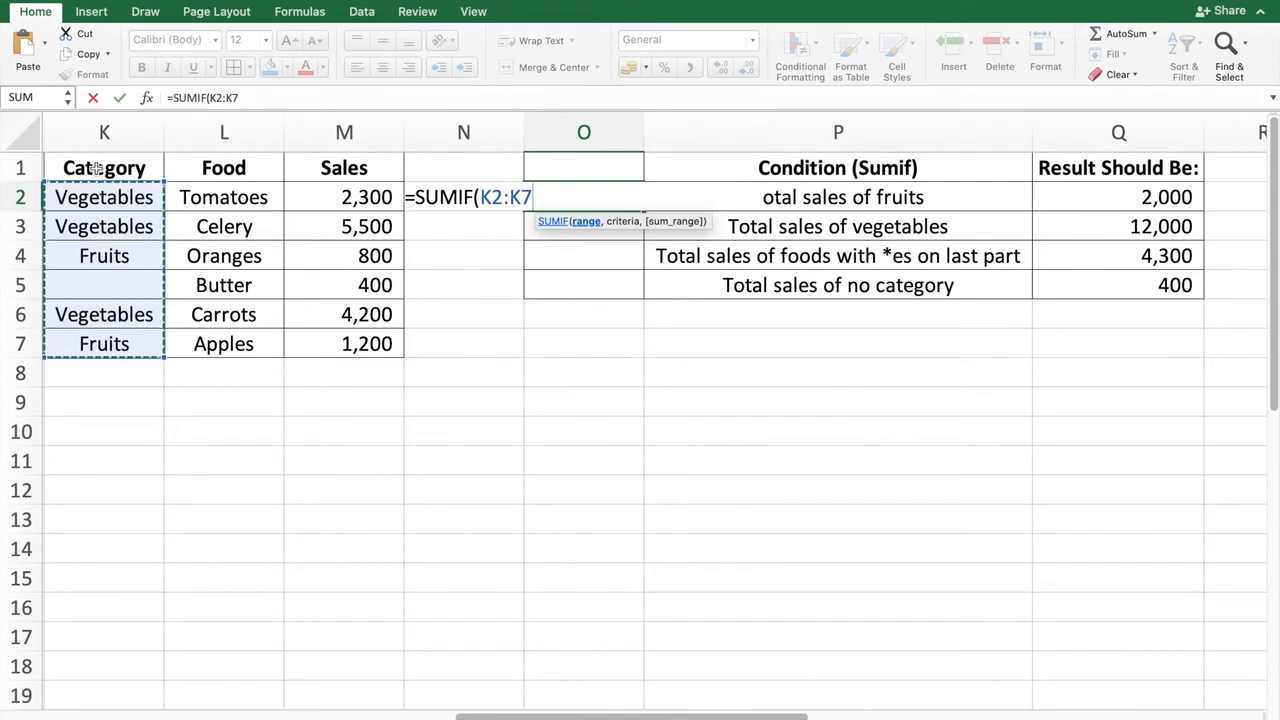
text(,)
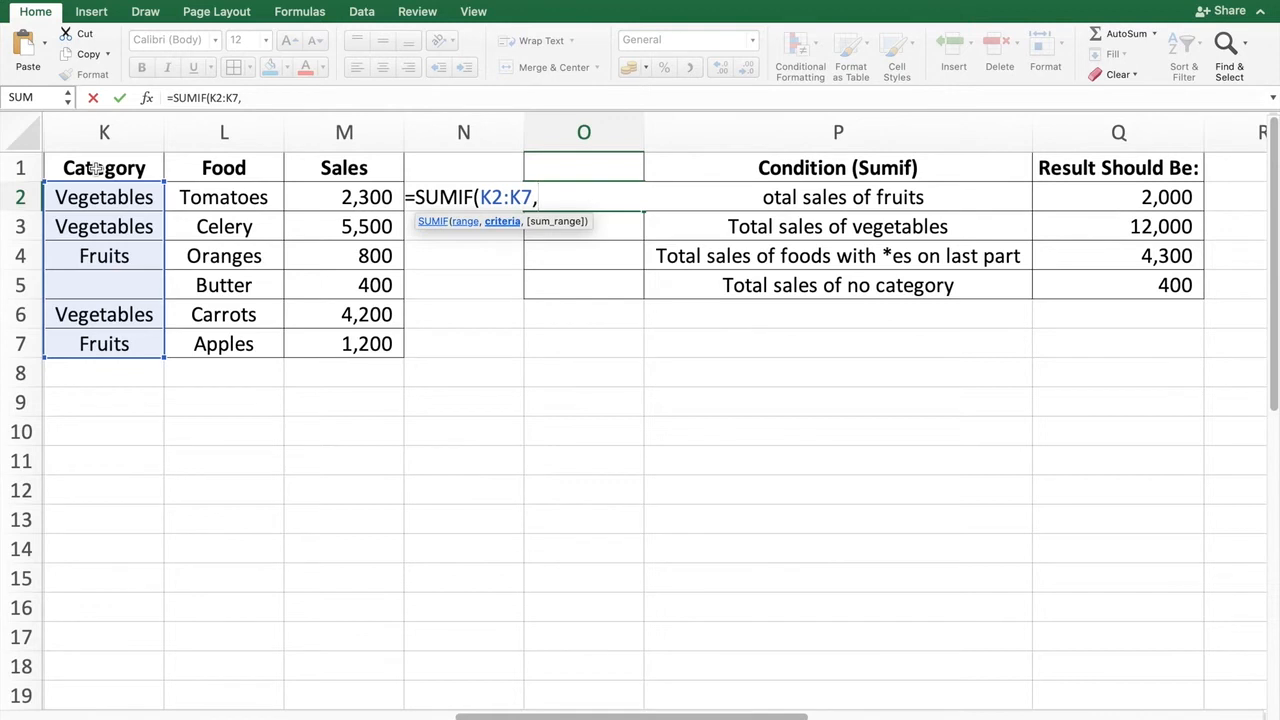
text(")
text(fruits)
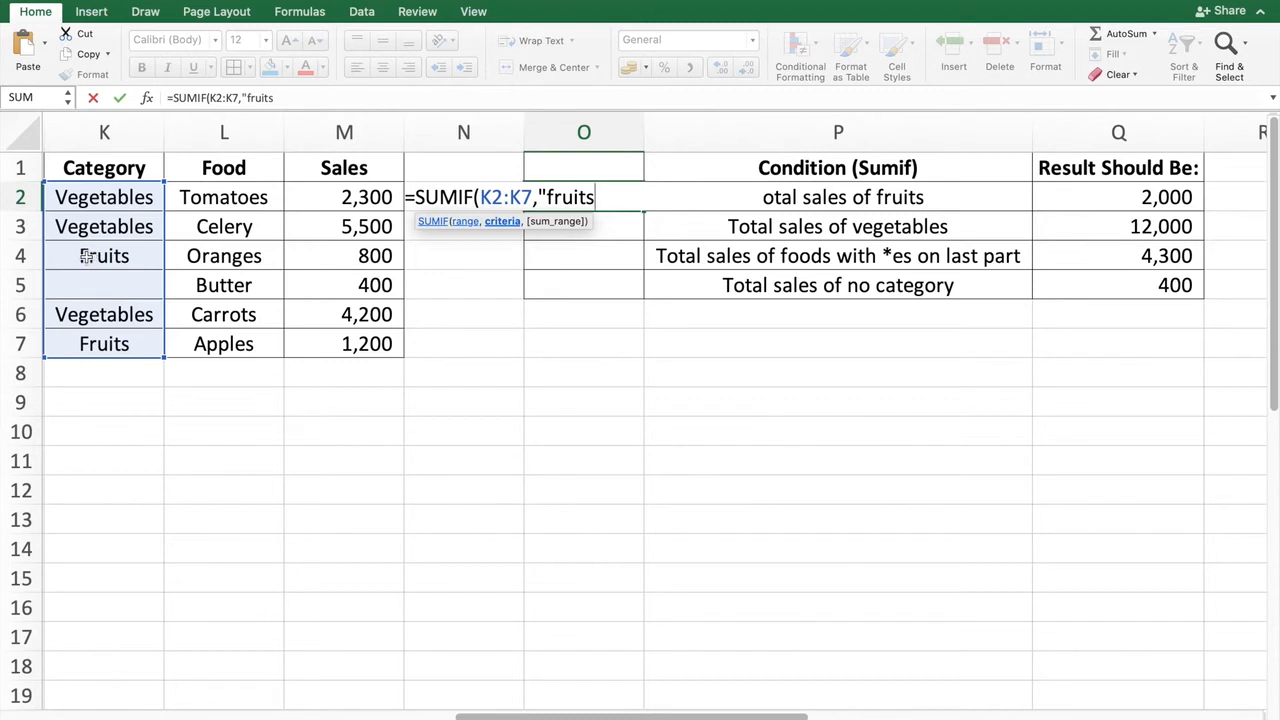
key(BackSpace)
key(BackSpace)
key(BackSpace)
key(BackSpace)
key(BackSpace)
key(BackSpace)
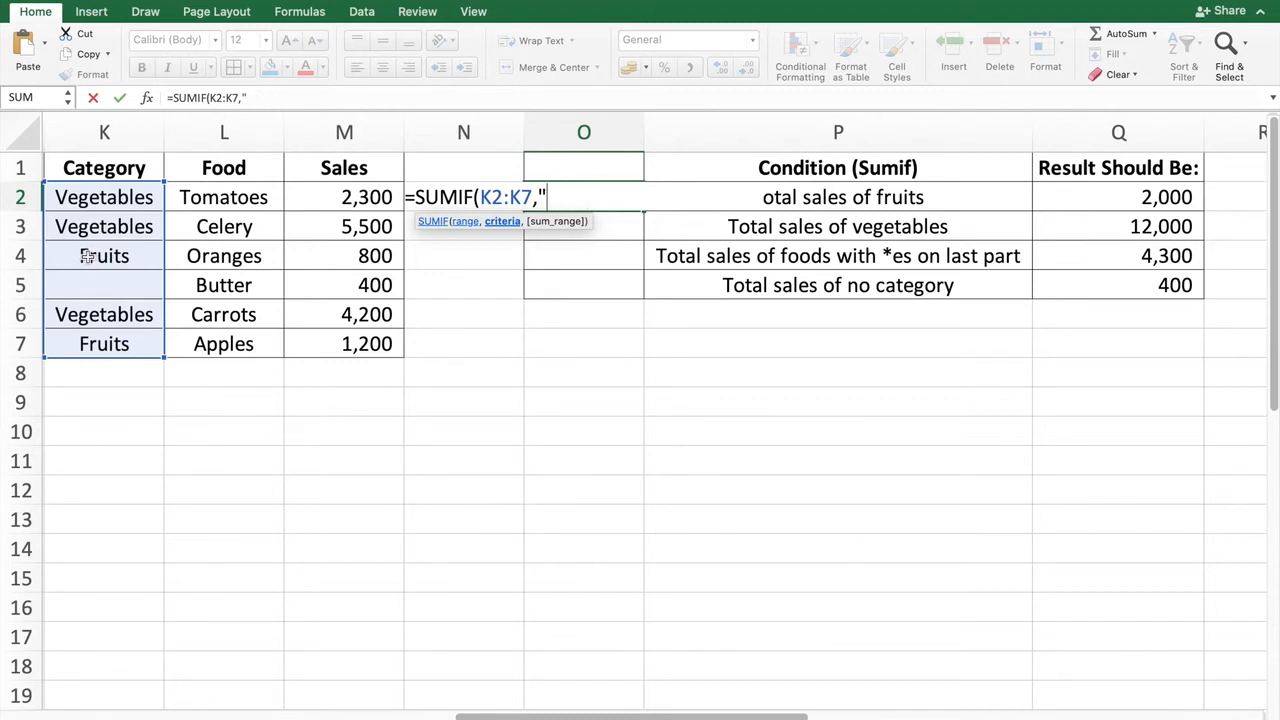
Complete the formula in O2 with the criteria Fruits and the sum range M2:M7, as =SUMIF(K2:K7,"Fruits",M2:M7).
text(Fruits",)
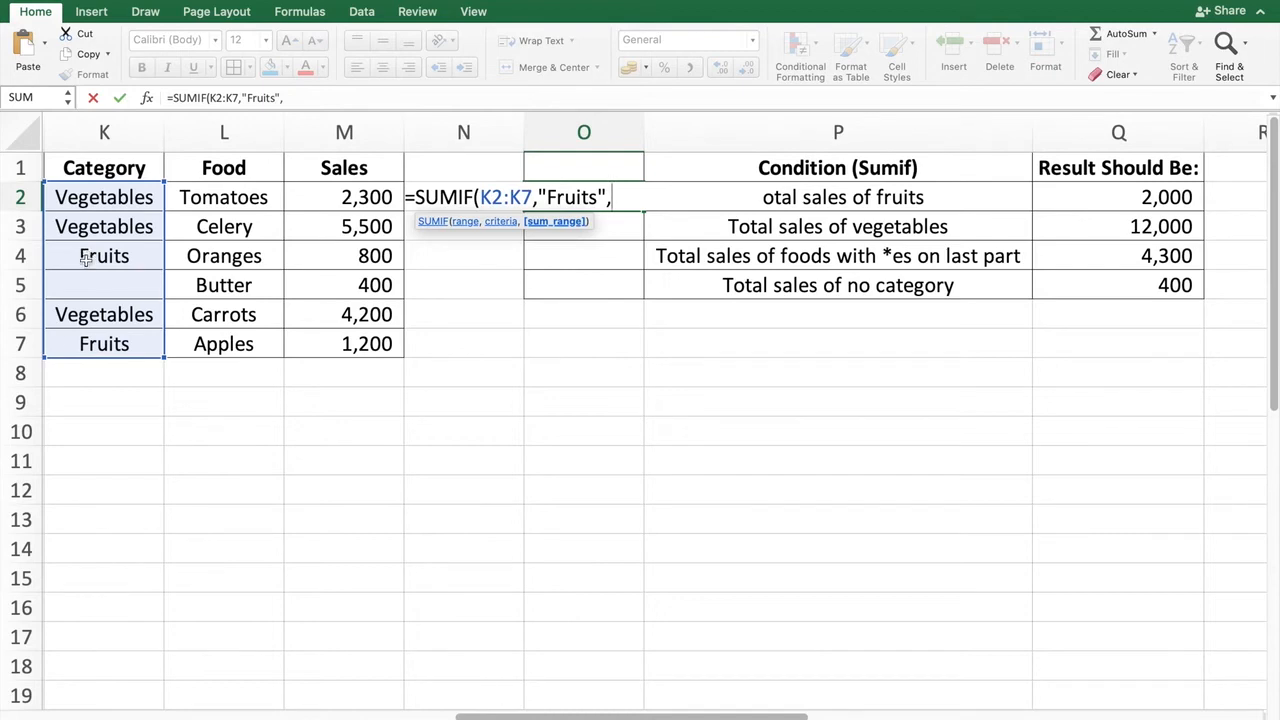
scroll(420, 460, left, 15)
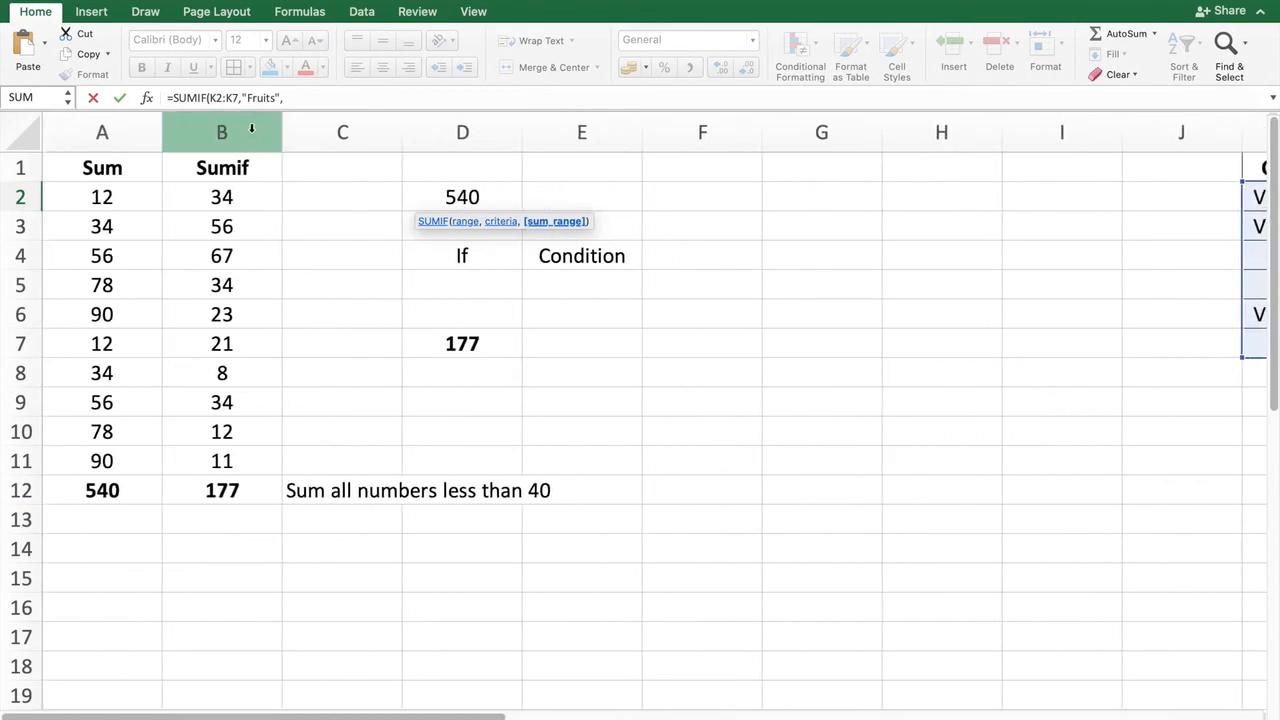
scroll(686, 472, right, 10)
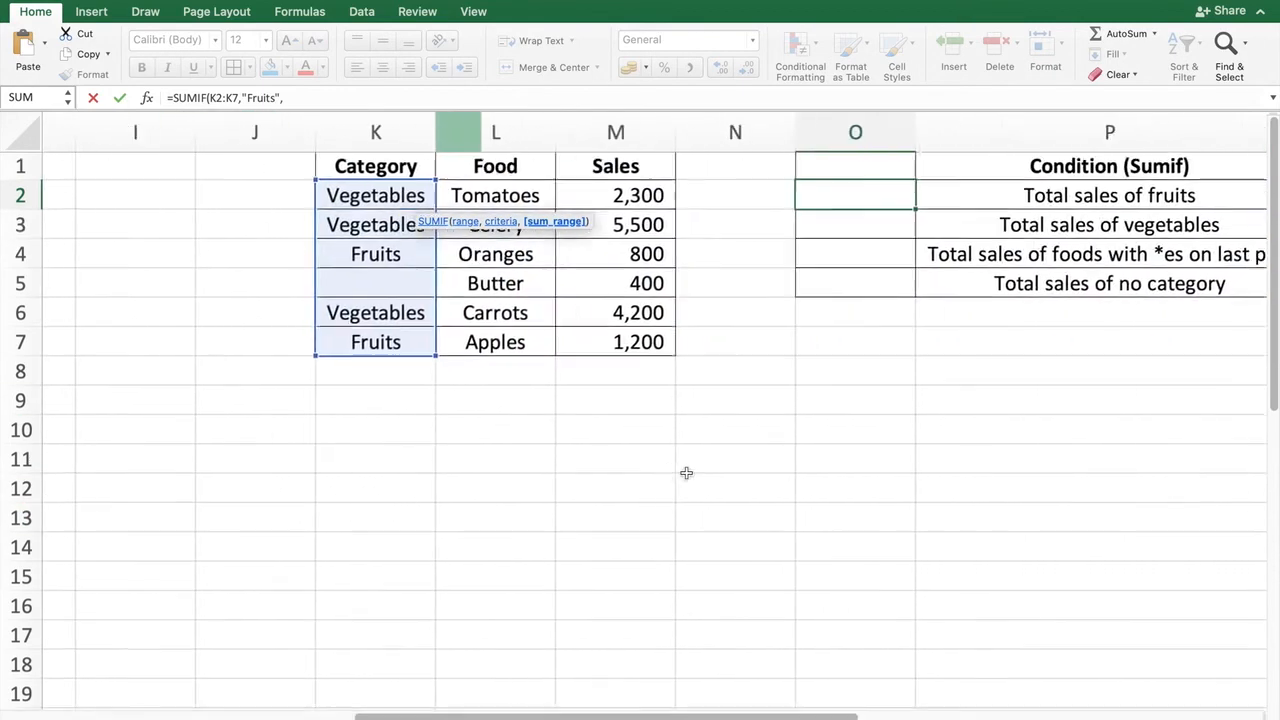
scroll(686, 472, right, 3)
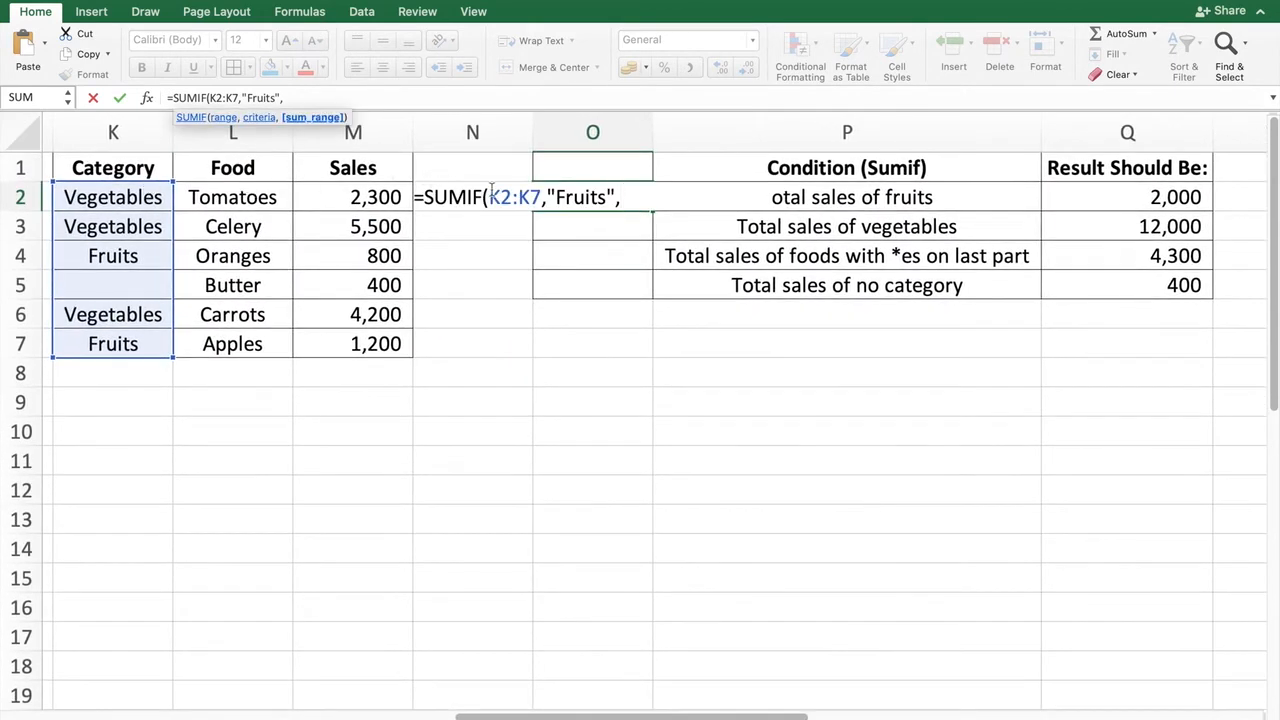
click(636, 200)
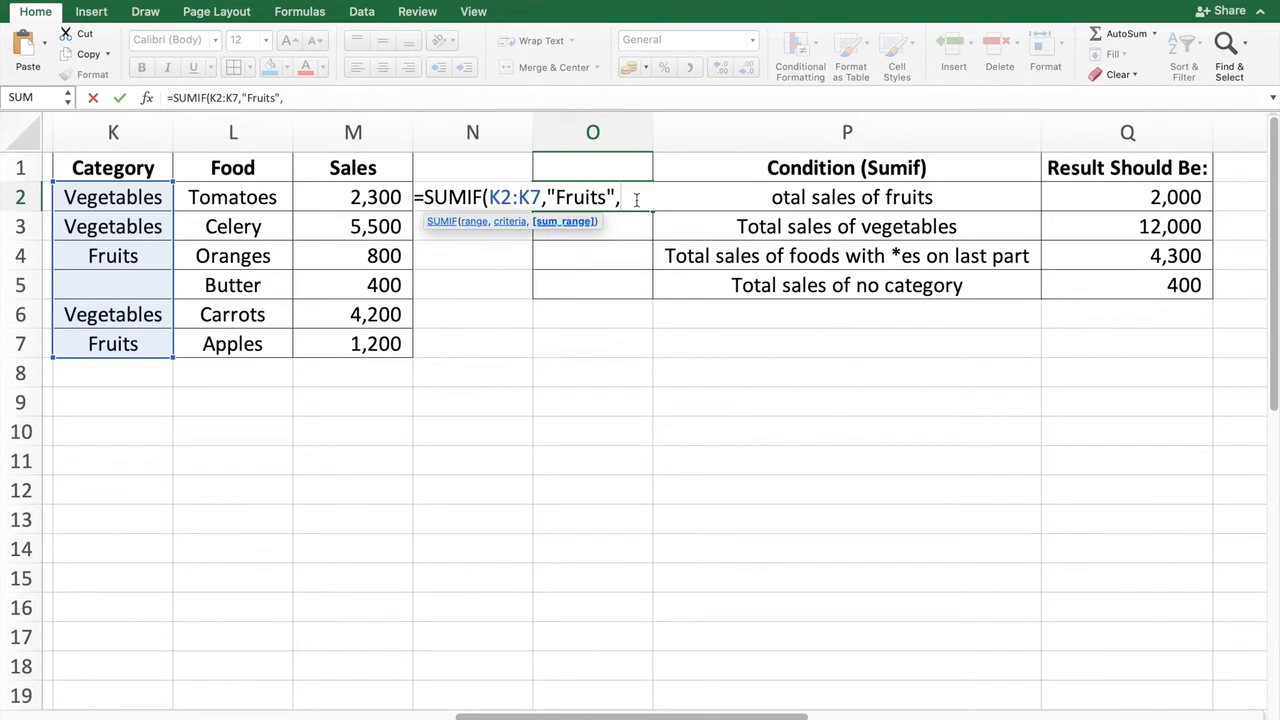
drag(350, 205, 345, 341)
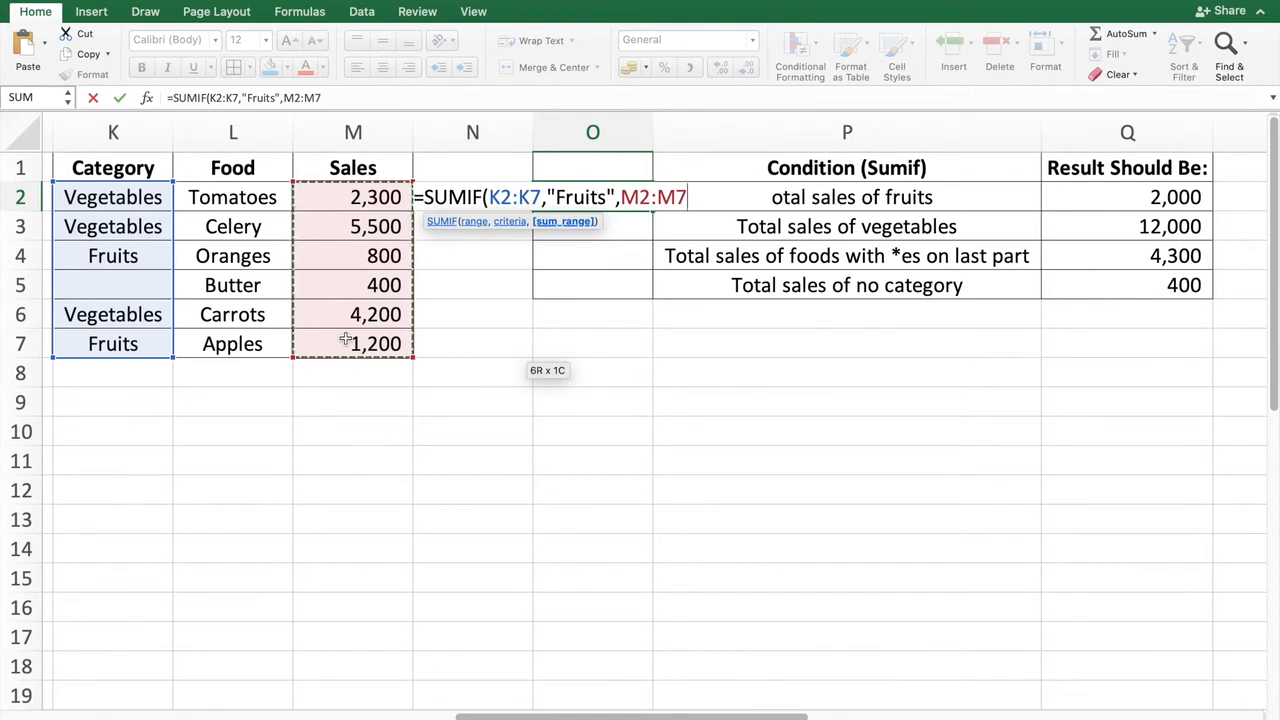
text())
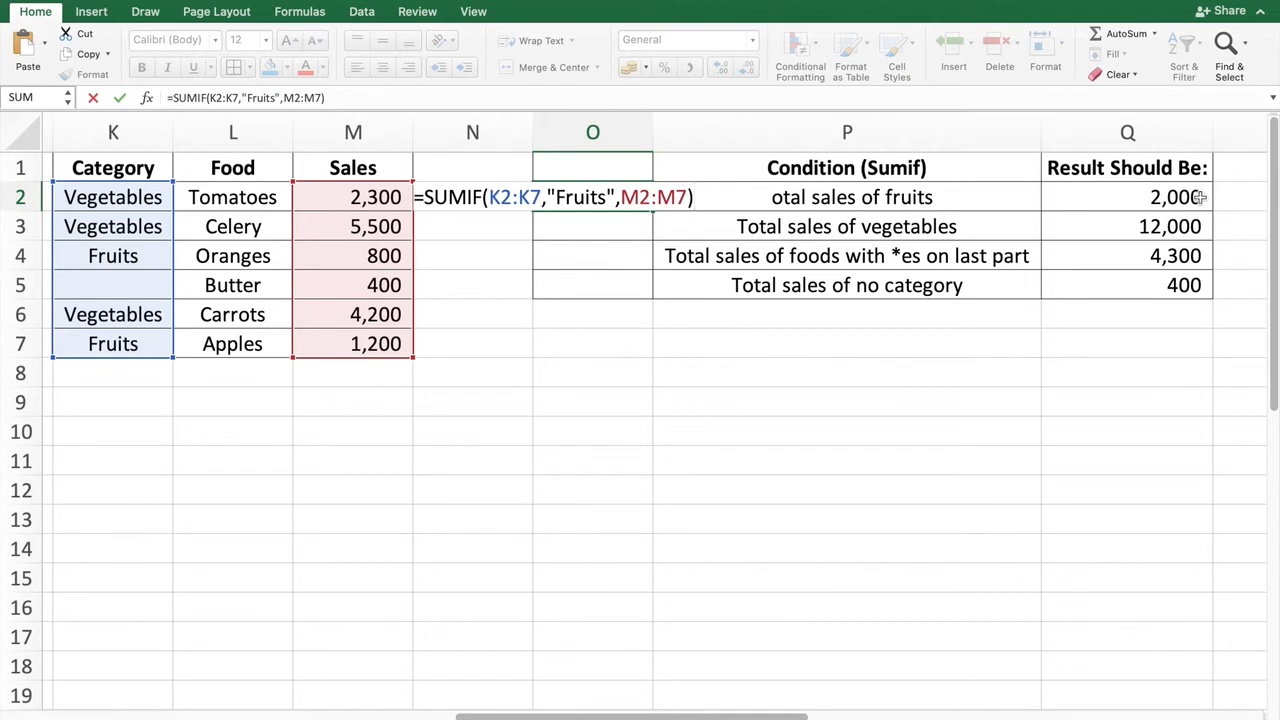
key(Return)
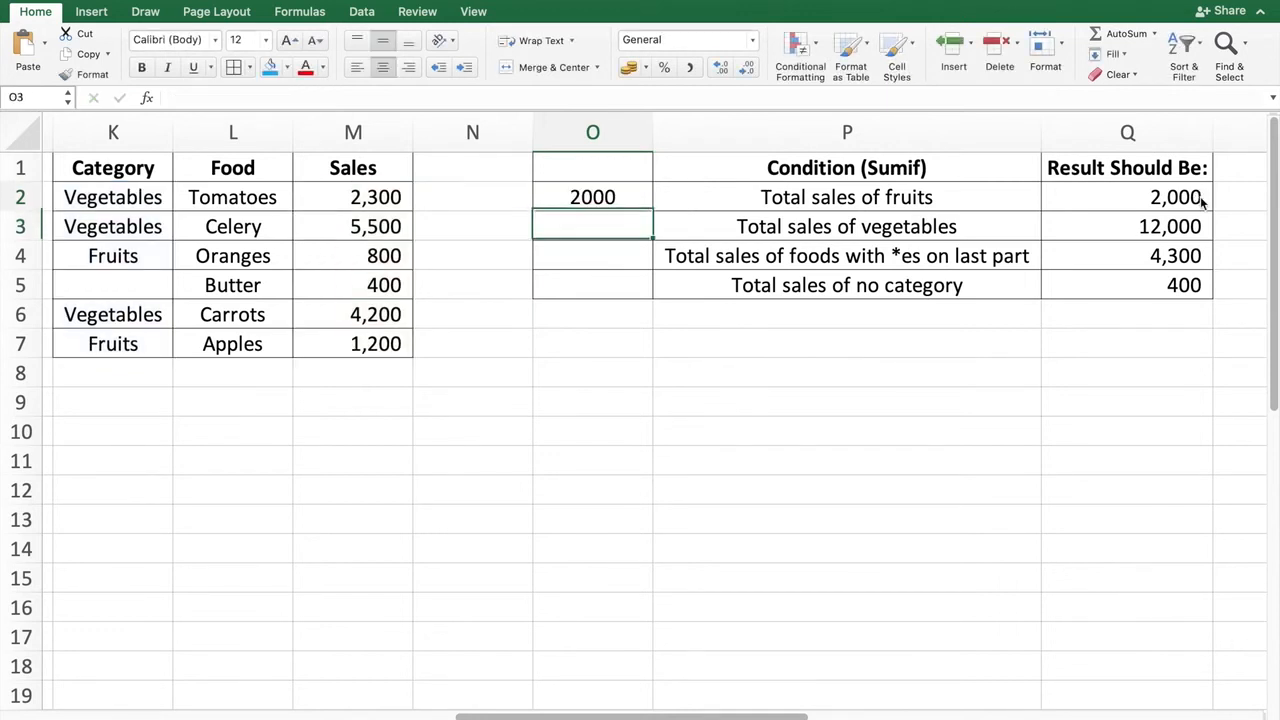
Format cells O2:O5 with comma style and no decimal places.
key(Up)
key(shift+Down)
key(shift+Down)
key(shift+Down)
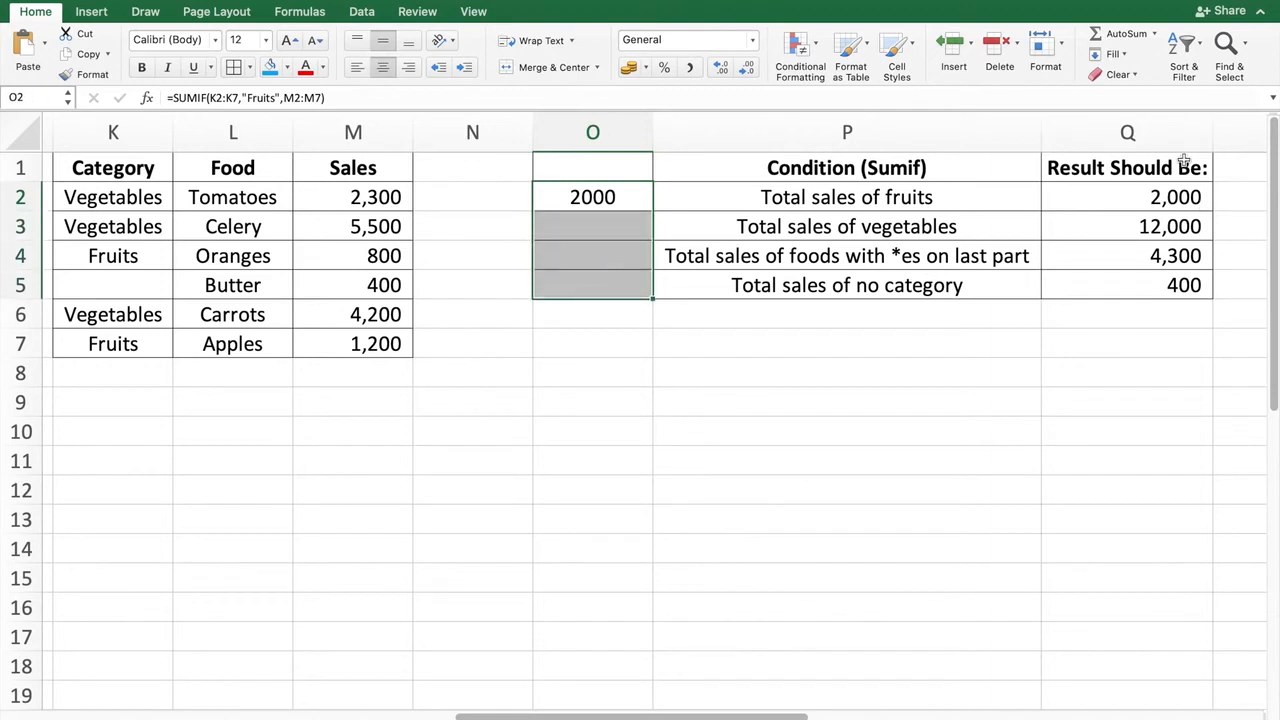
click(689, 67)
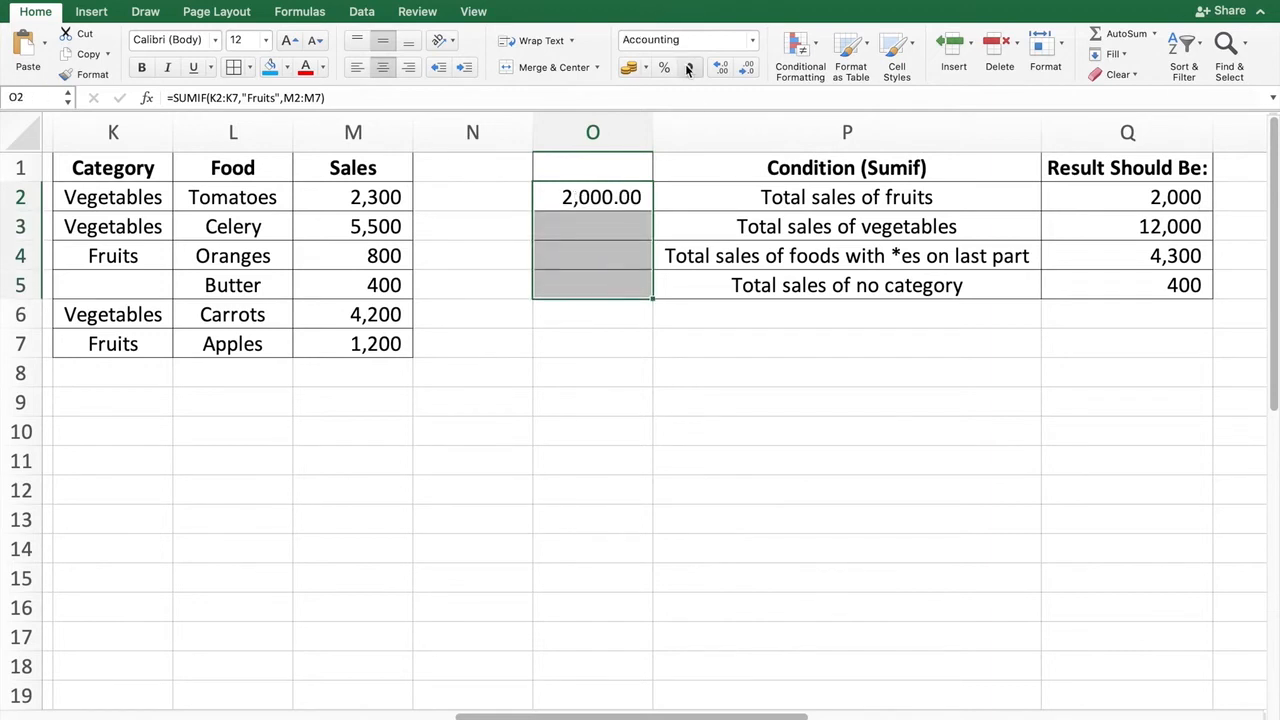
click(603, 137)
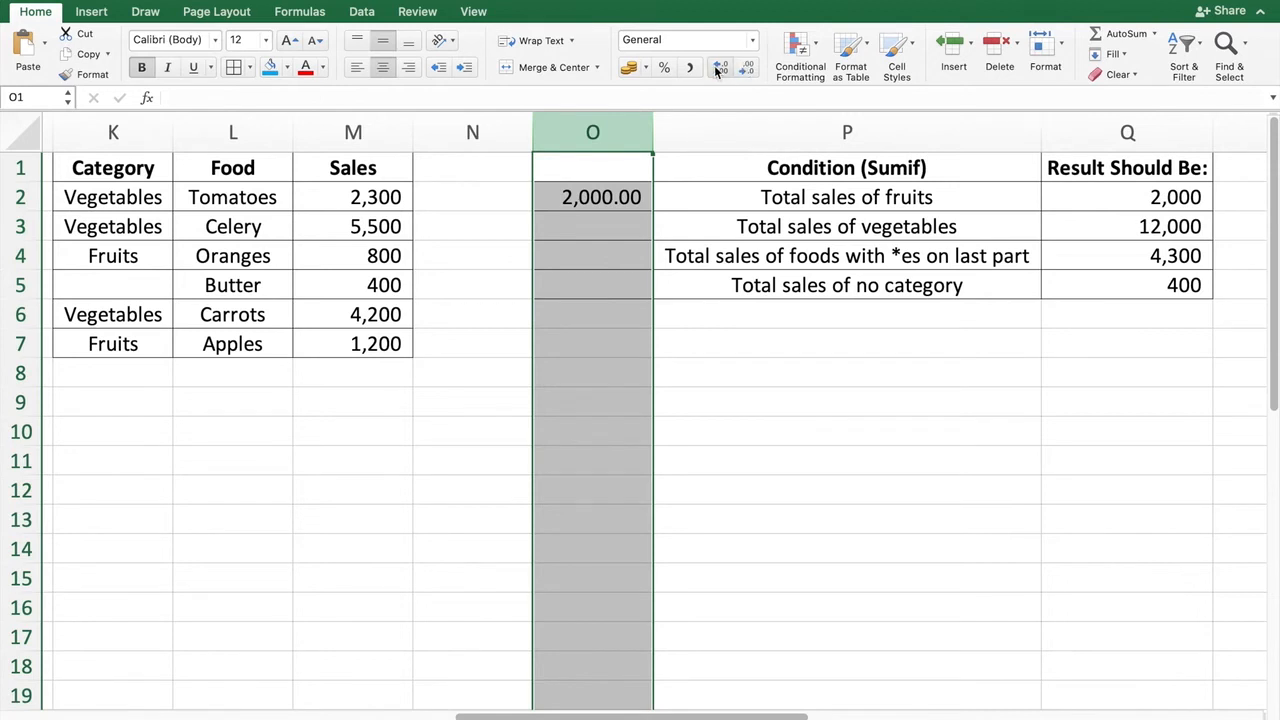
drag(601, 200, 602, 282)
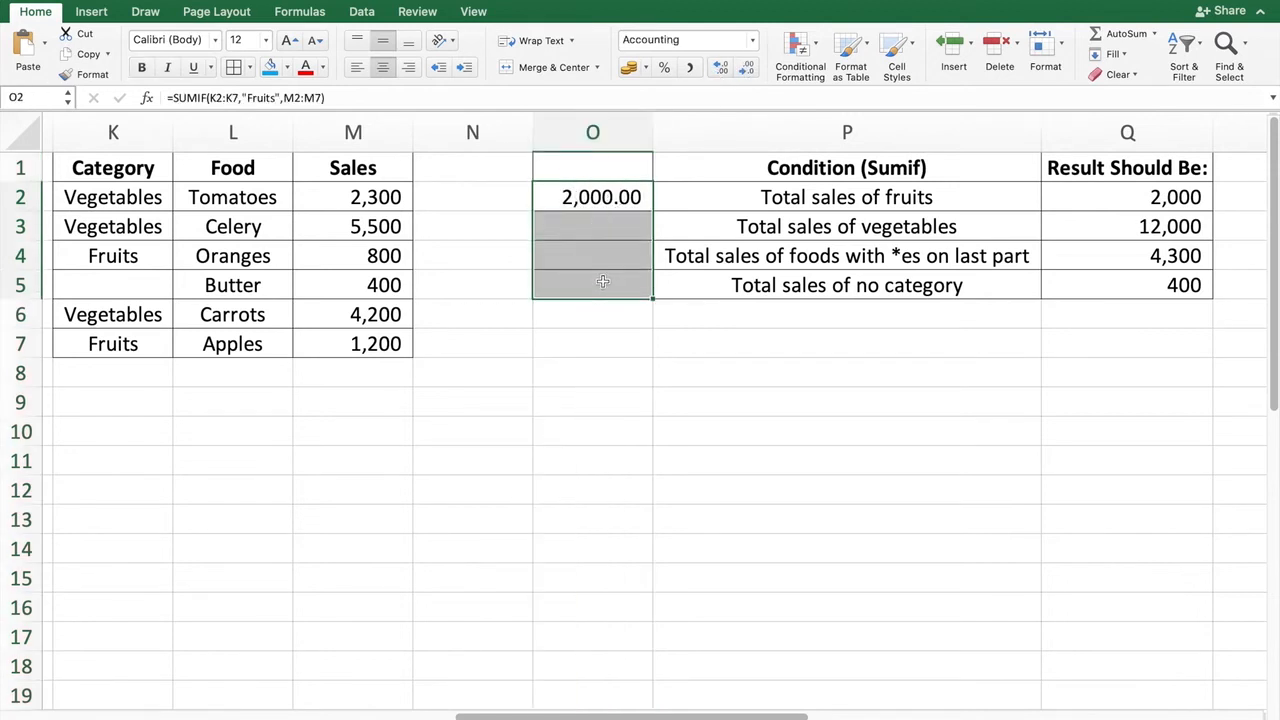
click(744, 67)
click(744, 67)
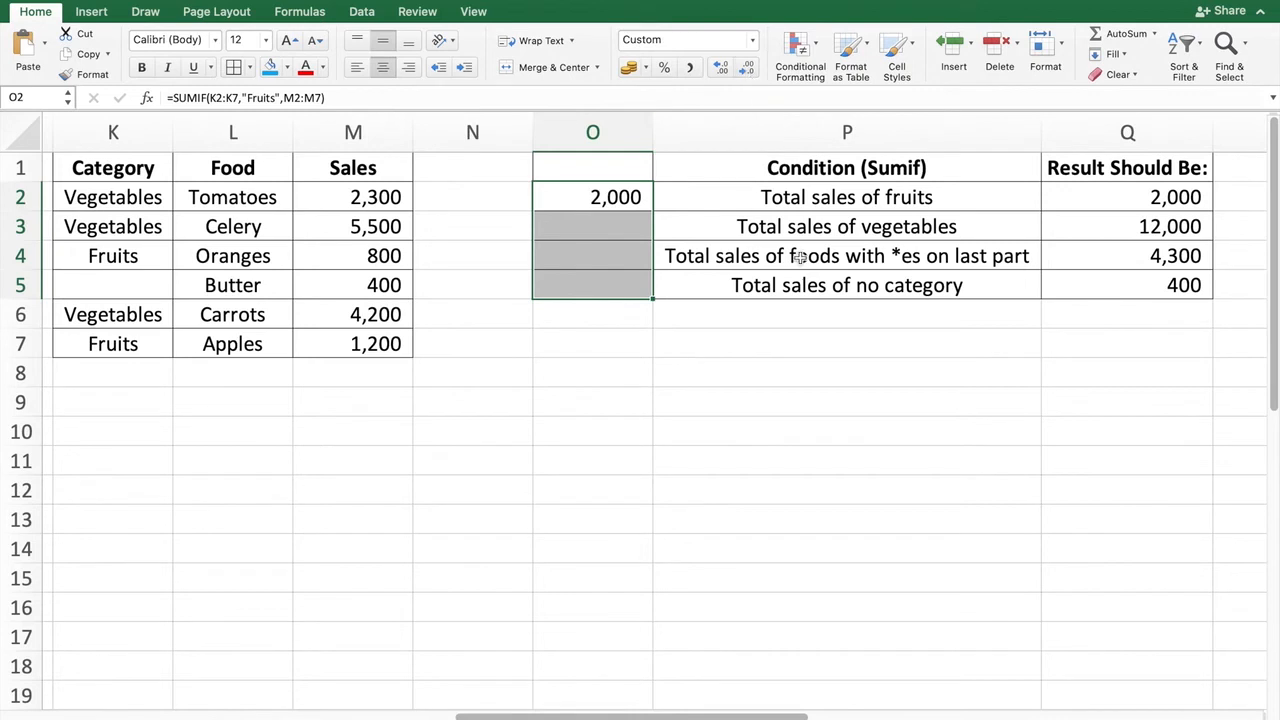
Start a SUMIF formula in O3 with K2:K7 as the range and open the quotation mark for its criteria.
click(800, 256)
click(825, 224)
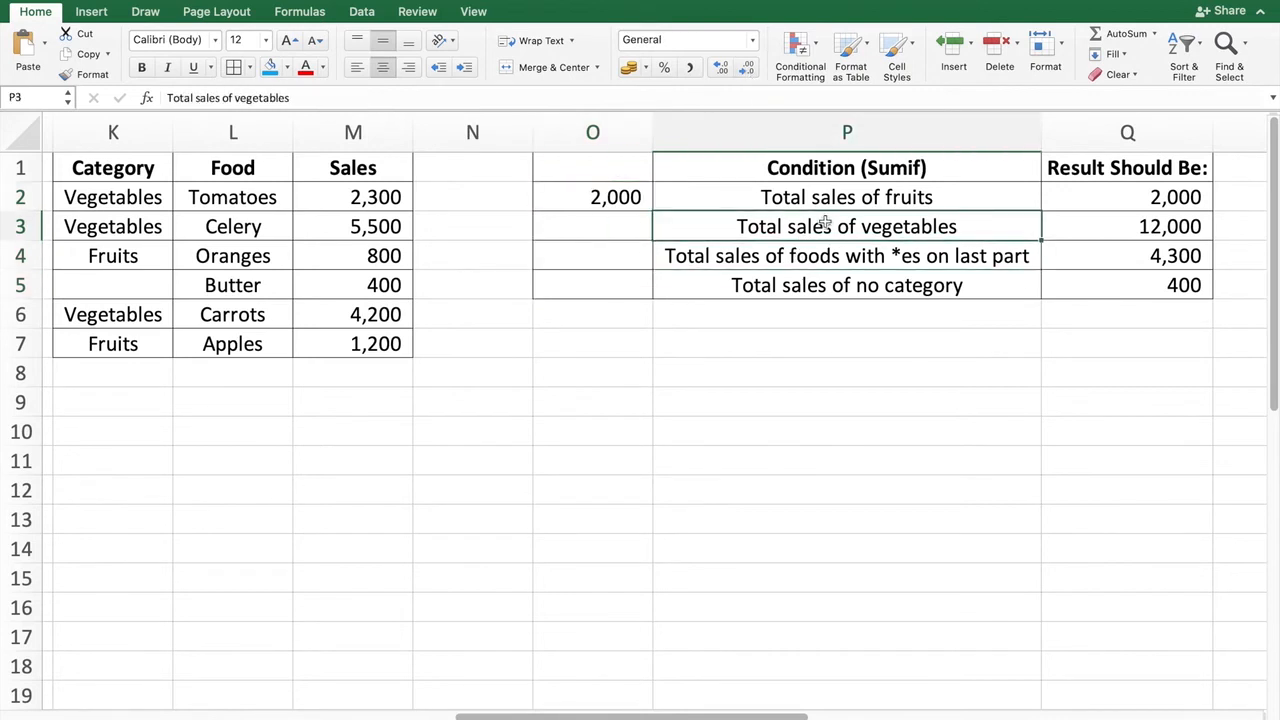
click(585, 224)
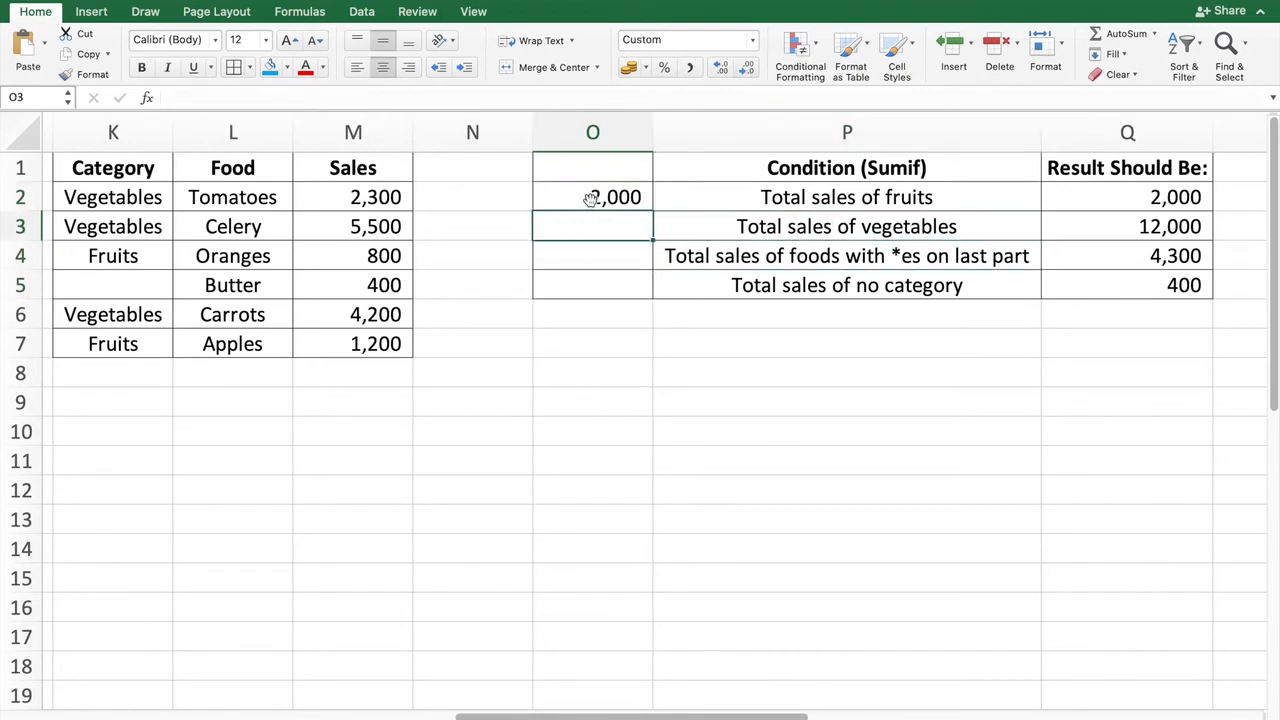
click(591, 198)
click(589, 236)
text(=)
key(BackSpace)
text(=)
key(BackSpace)
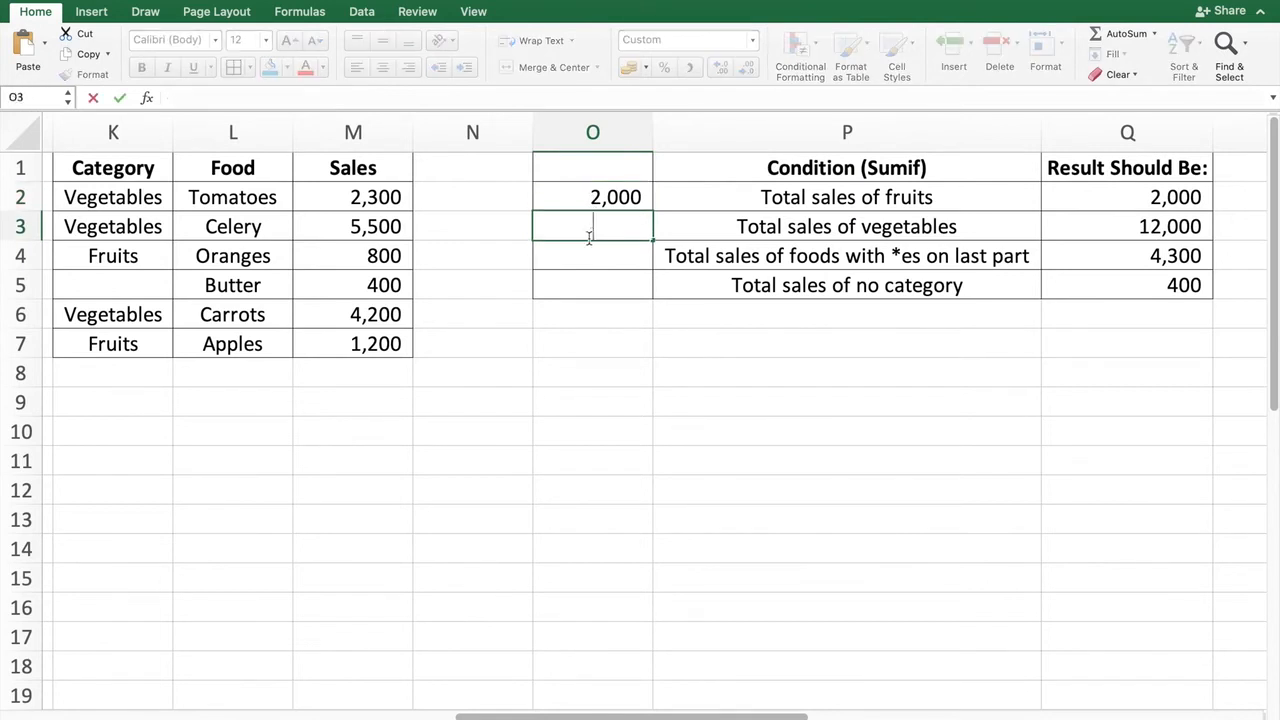
text(=sumif)
double_click(591, 268)
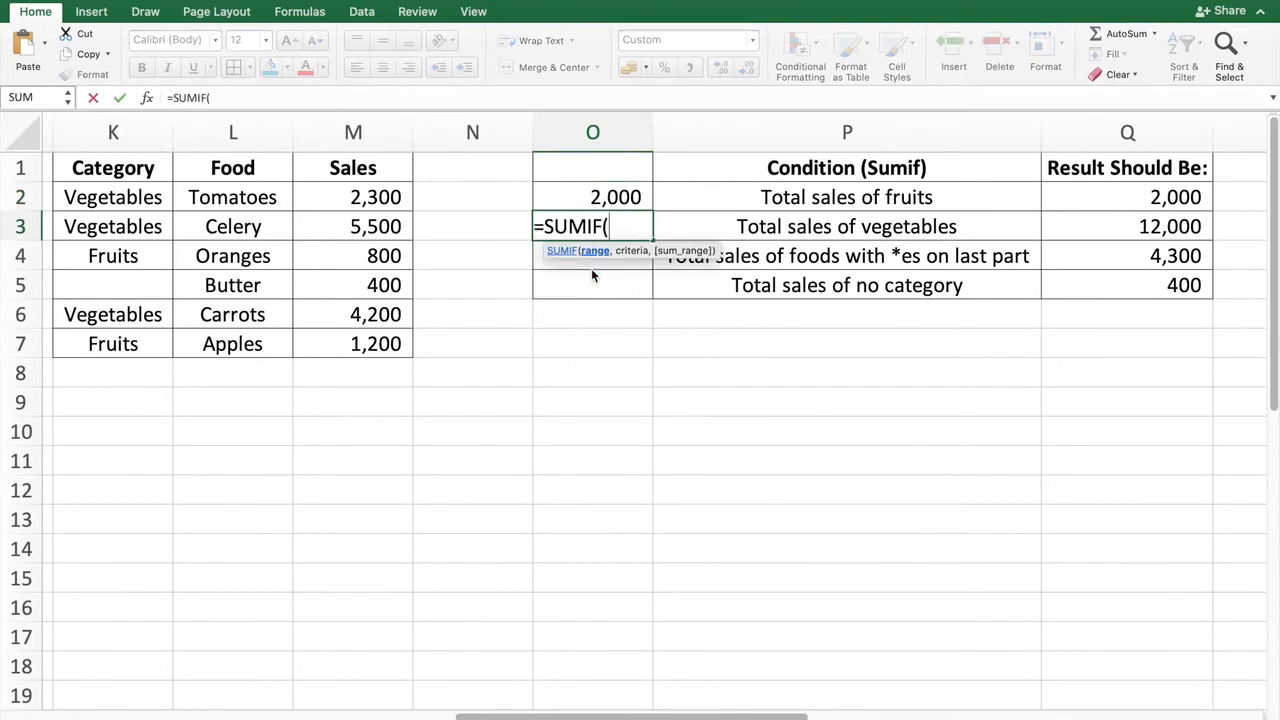
drag(115, 198, 140, 344)
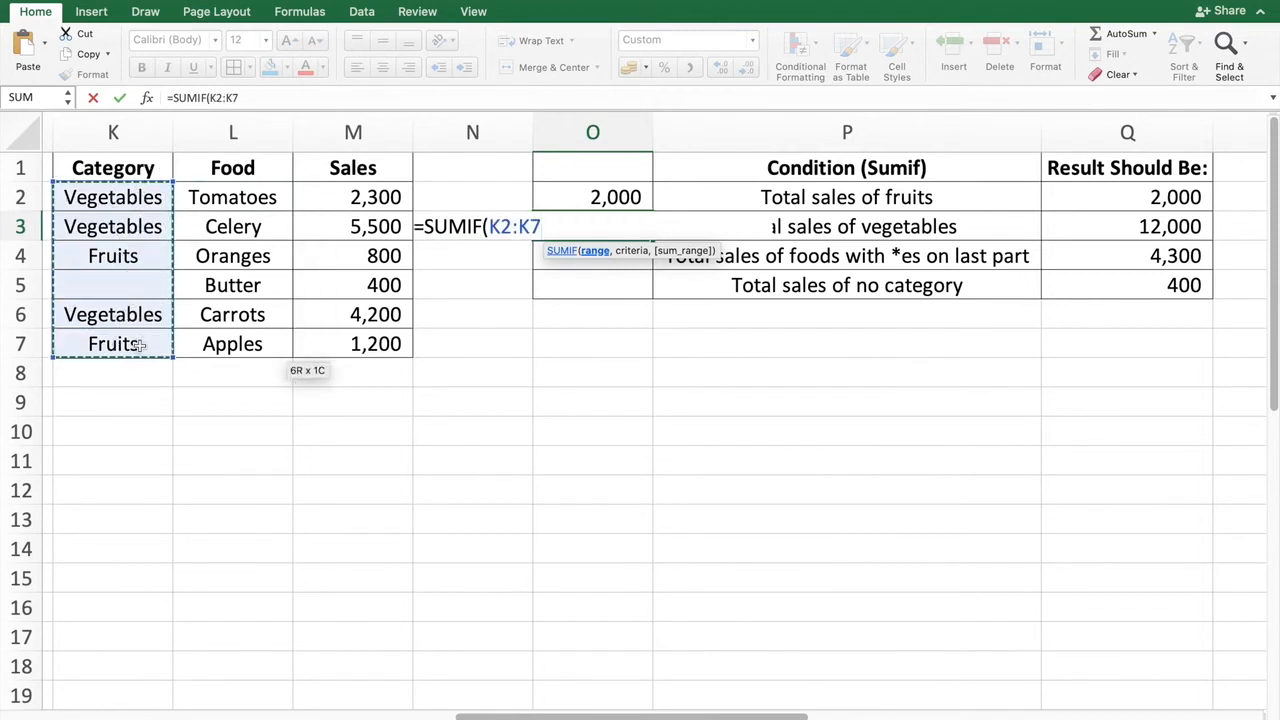
text(,")
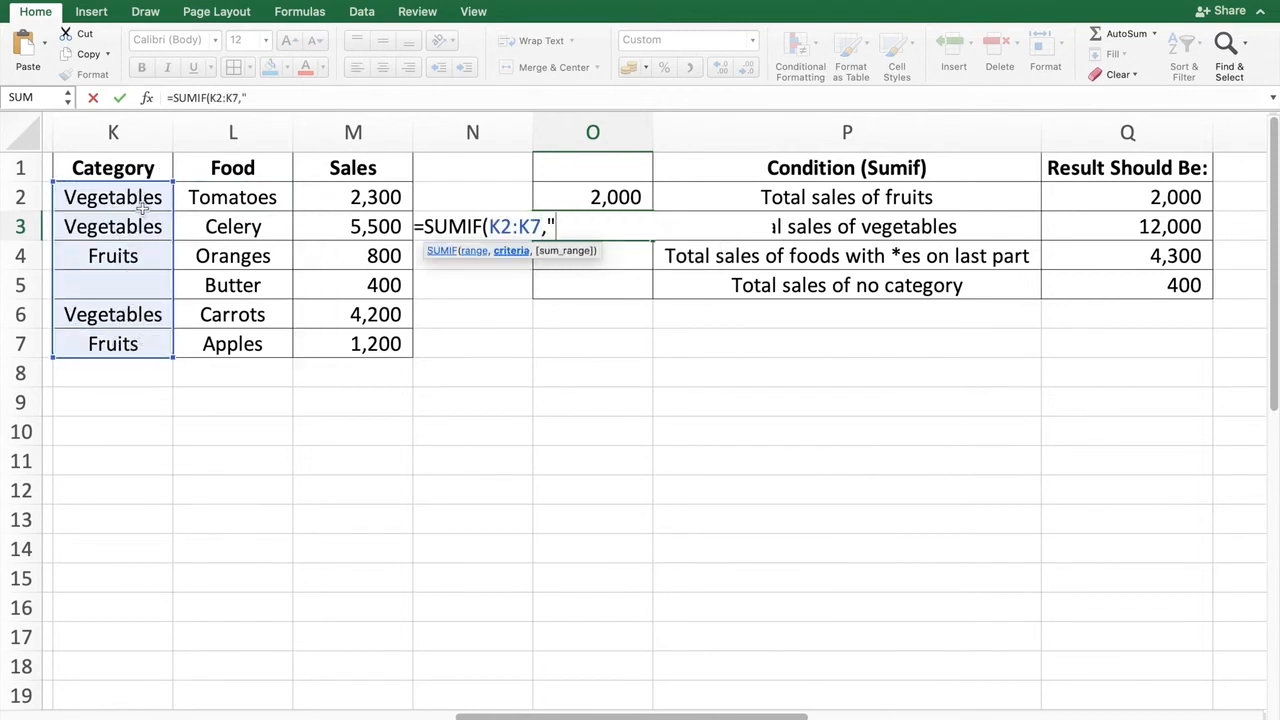
Complete the formula in O3 with the criteria Vegetables and the sum range M2:M7, as =SUMIF(K2:K7,"Vegetables",M2:M7).
text(Vegata)
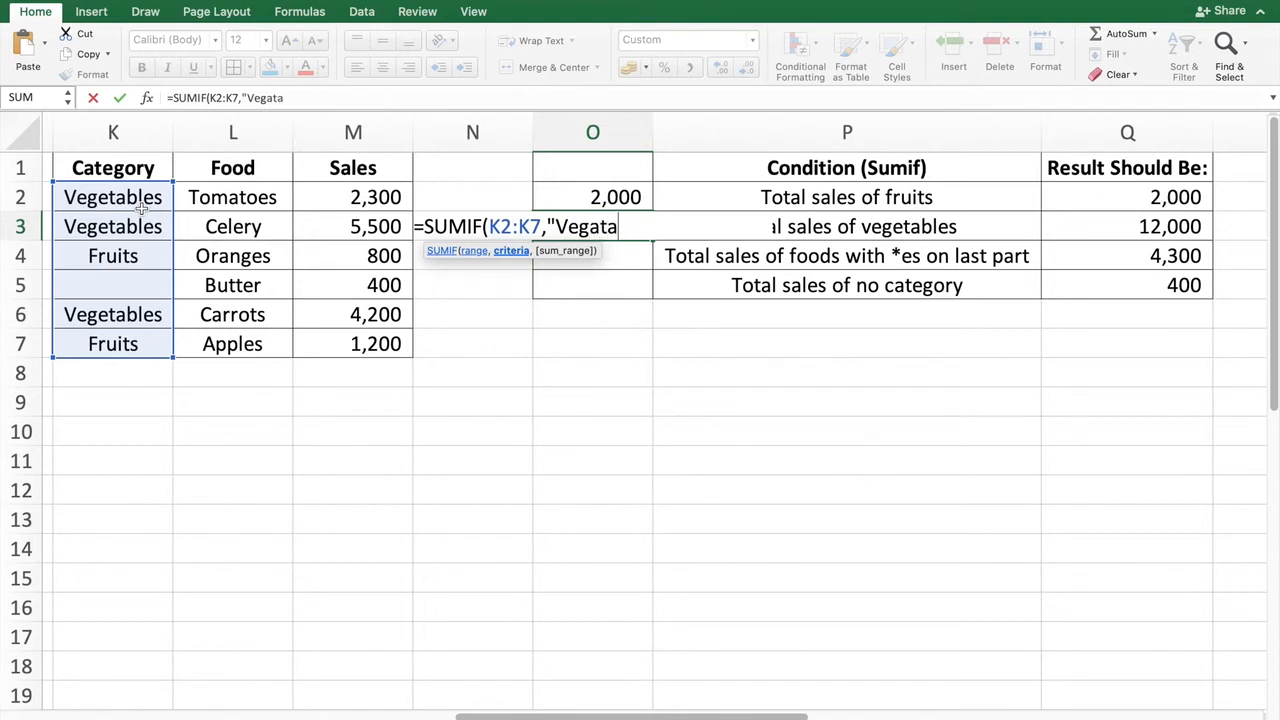
key(BackSpace)
key(BackSpace)
text(etables",)
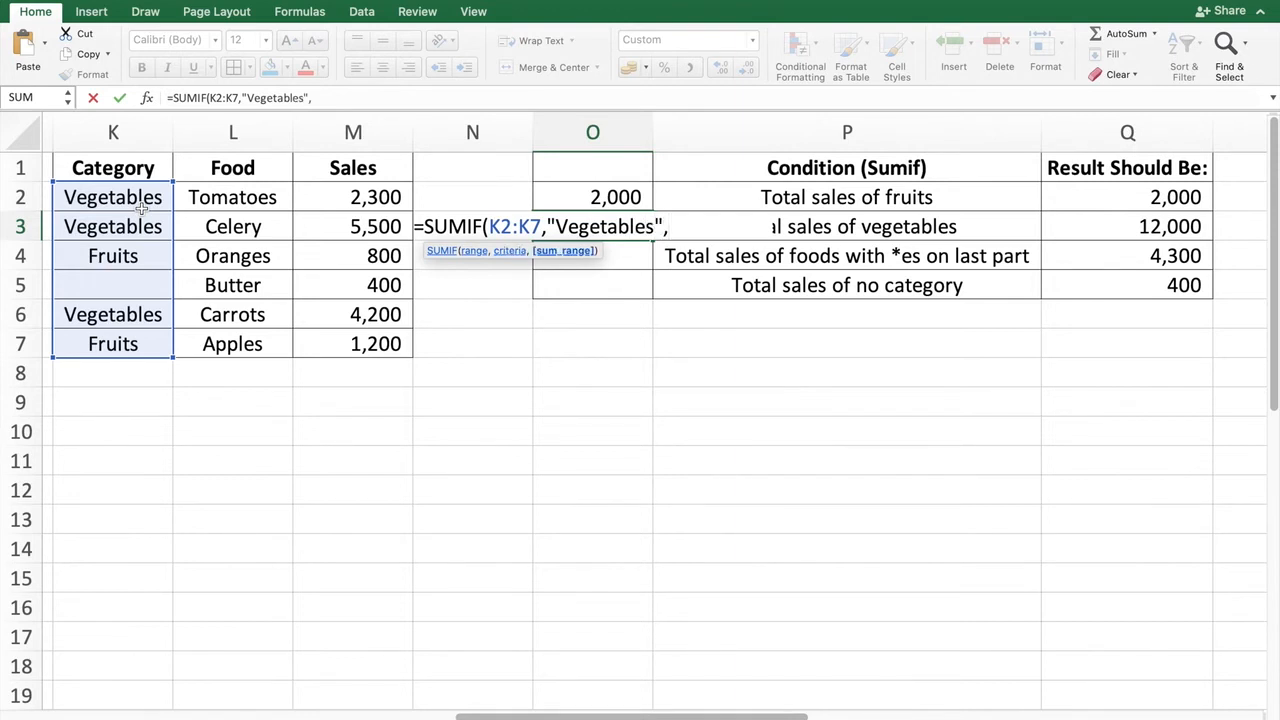
click(357, 198)
drag(357, 198, 352, 343)
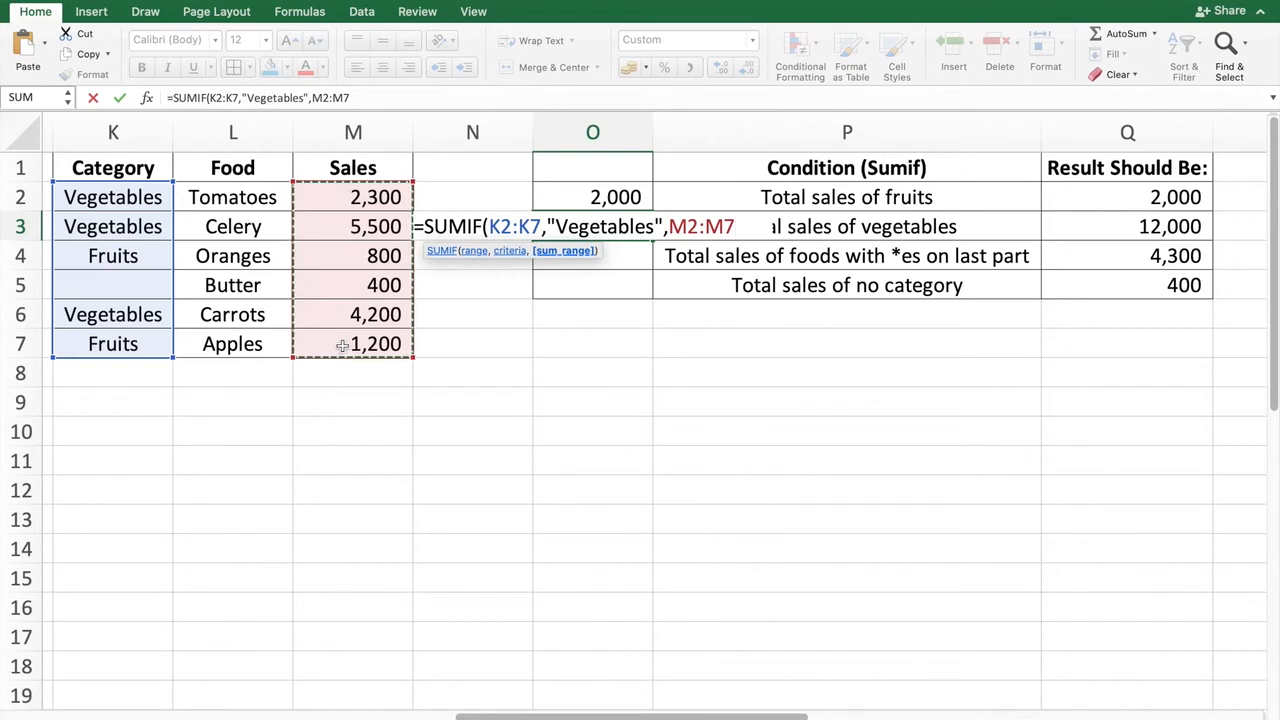
text())
key(Return)
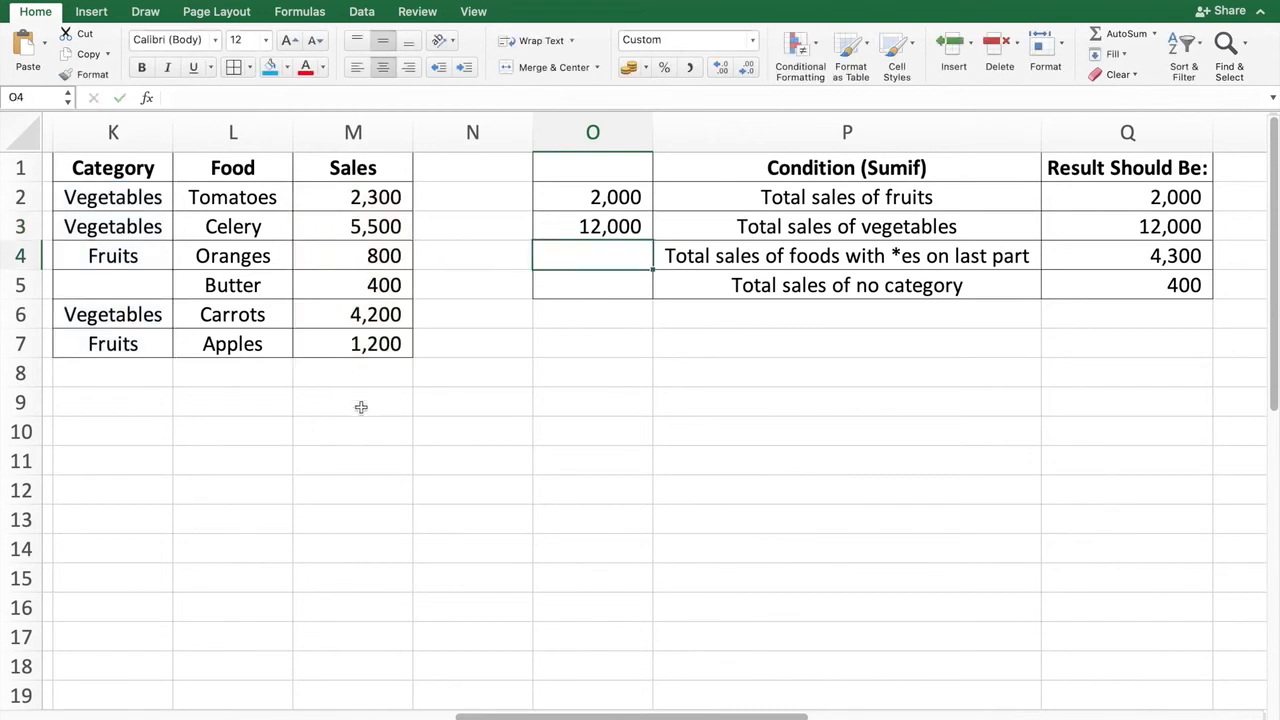
click(593, 227)
click(1168, 229)
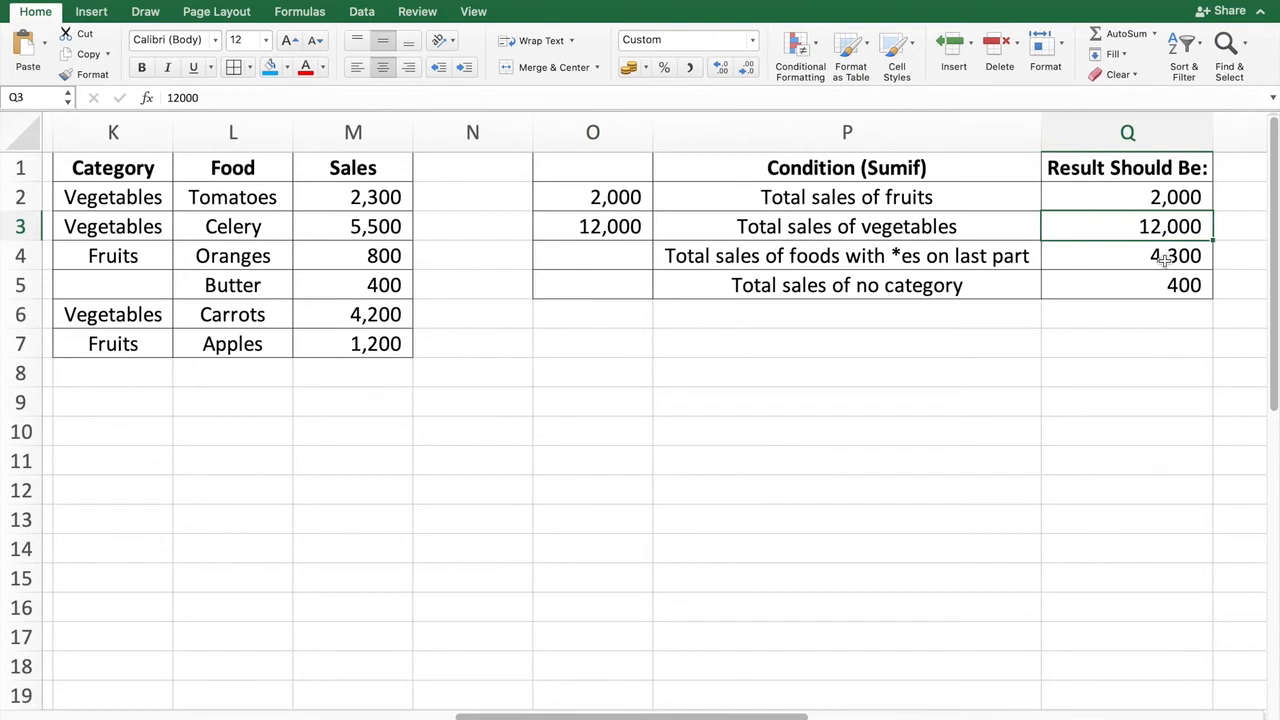
Examine the conditions in P2:P4, the Category and Food columns, and the expected result in Q4.
click(580, 258)
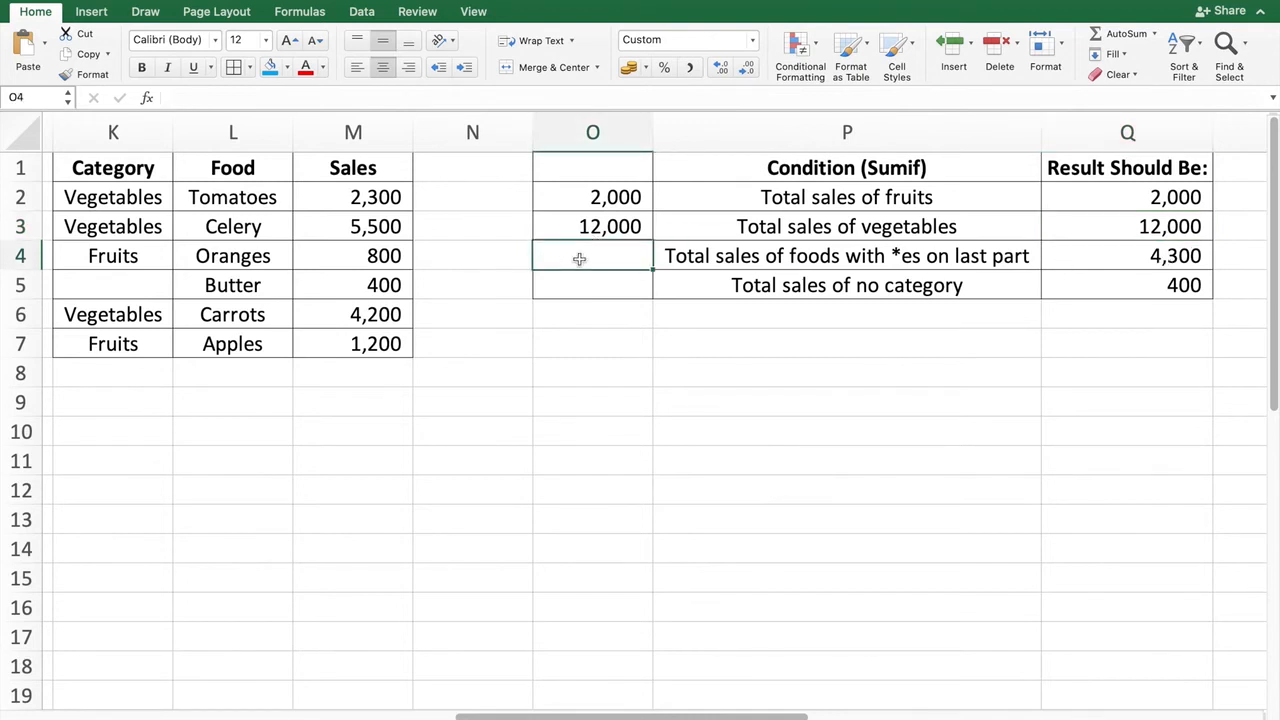
click(796, 195)
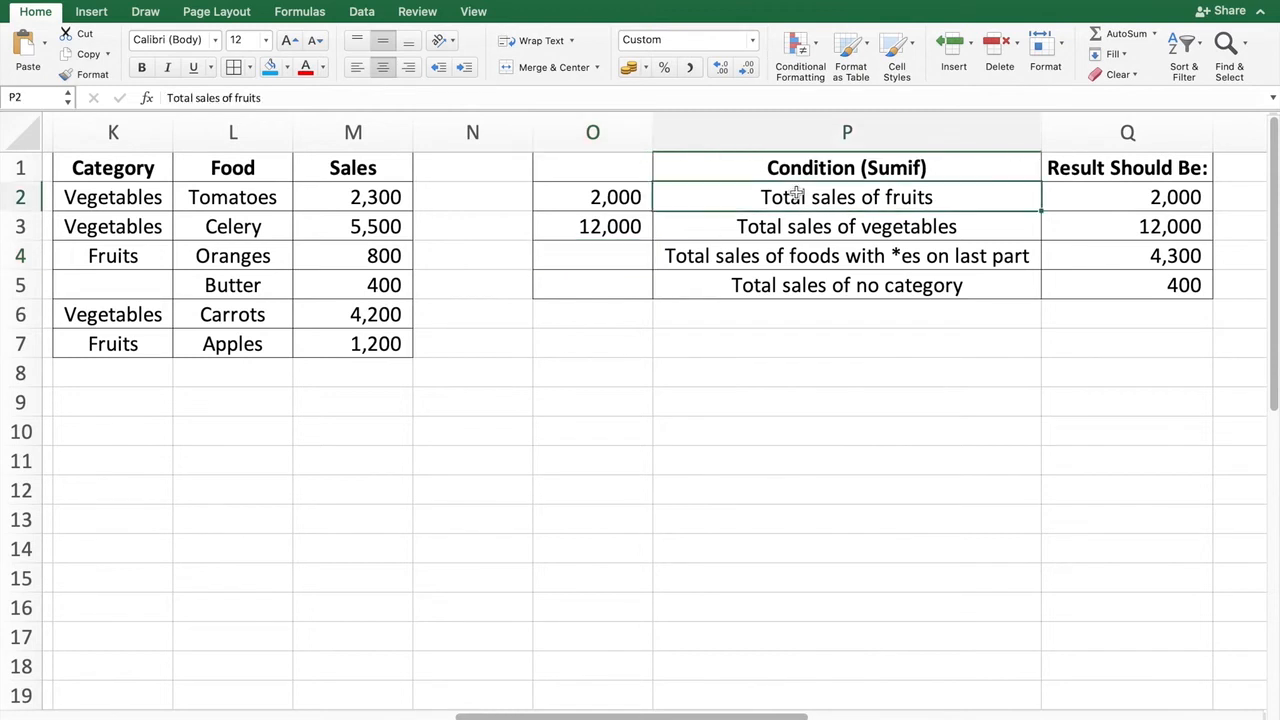
click(796, 224)
click(797, 254)
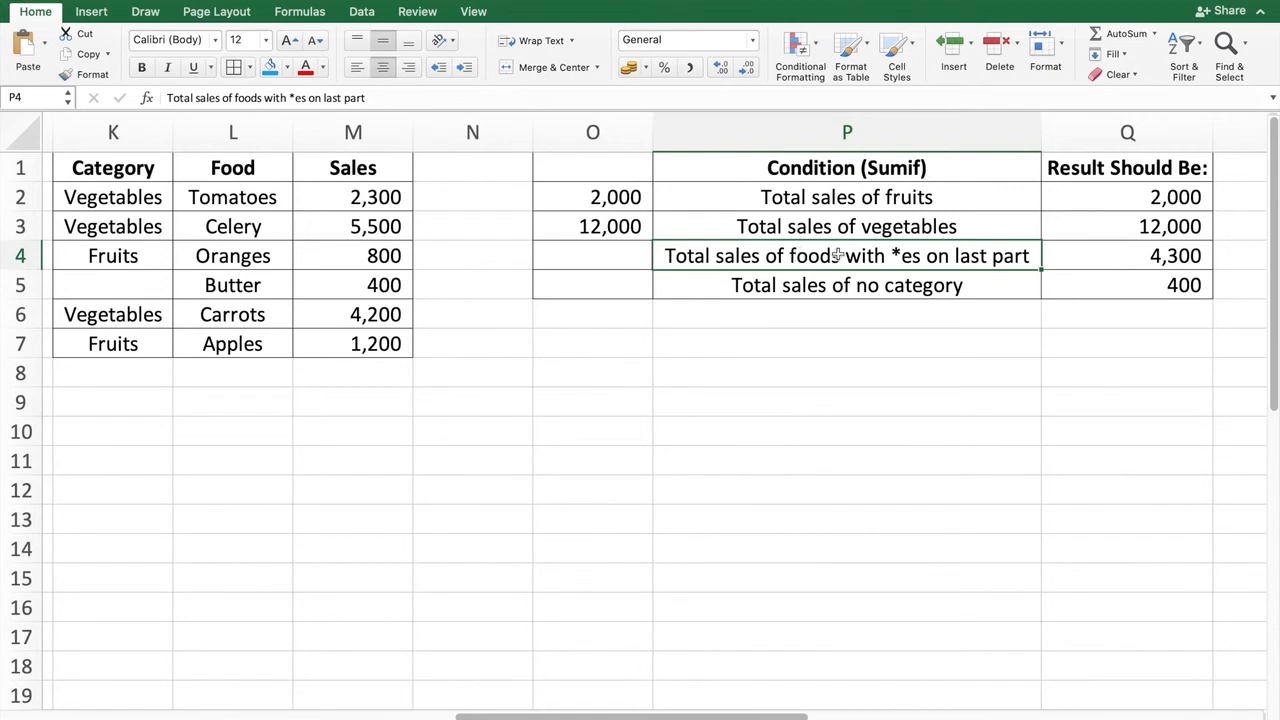
click(113, 125)
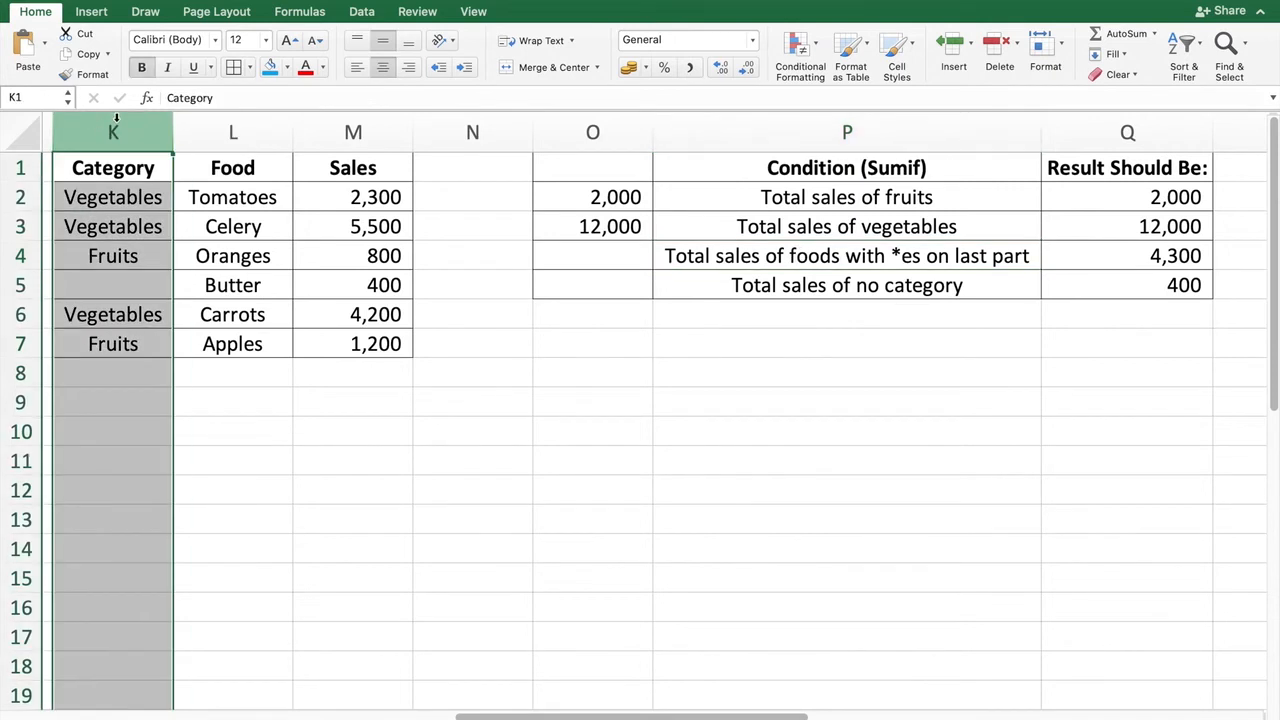
click(219, 122)
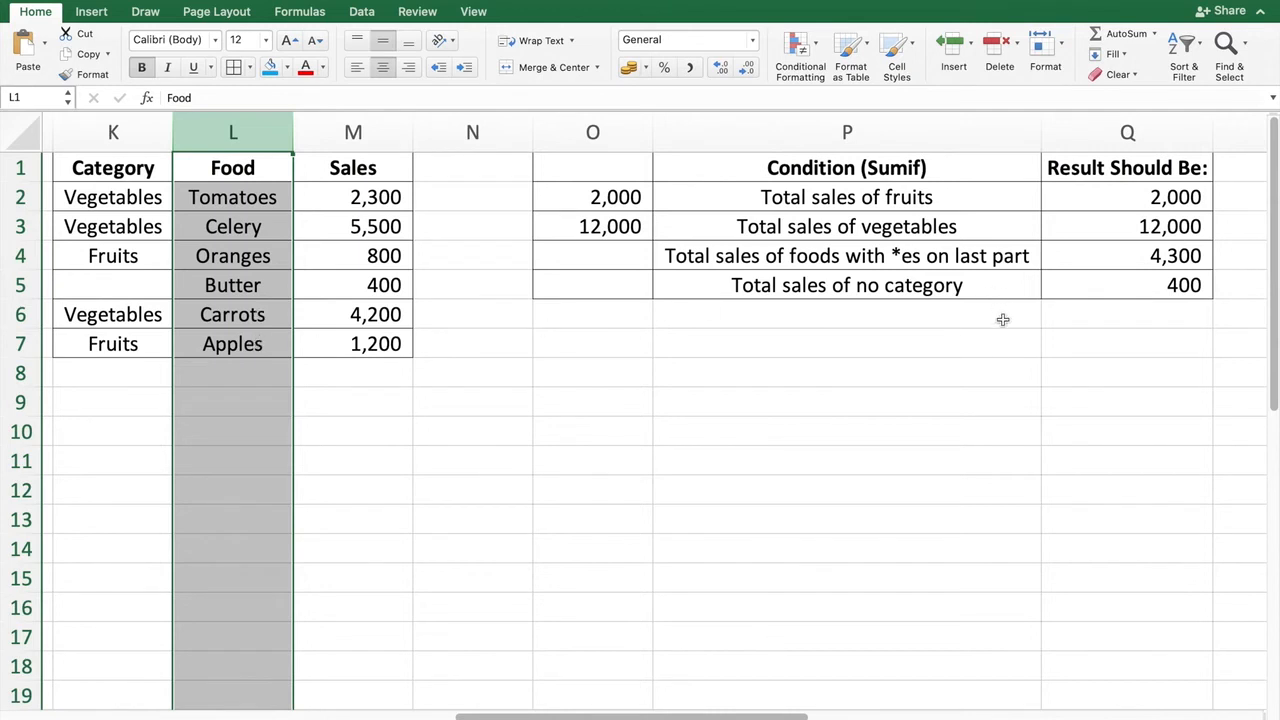
click(999, 352)
click(1005, 250)
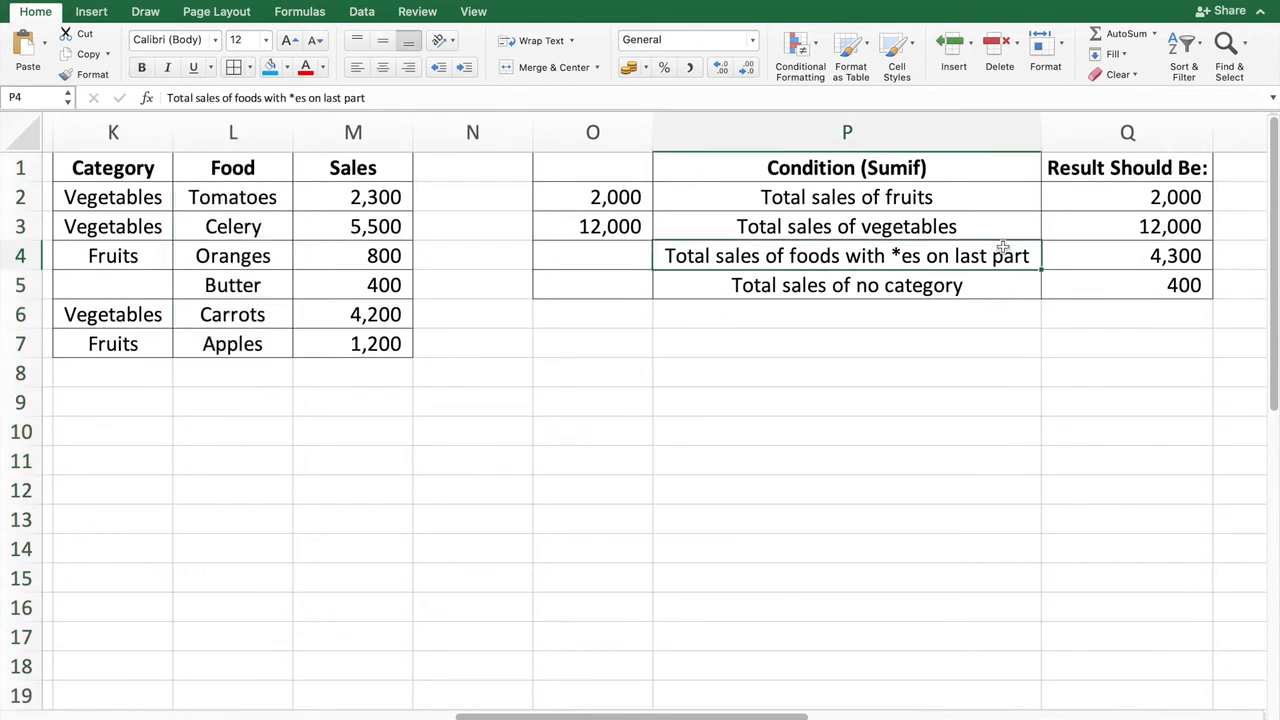
click(1160, 262)
Start a SUMIF formula in O4 for the total sales of foods ending in es.
click(601, 256)
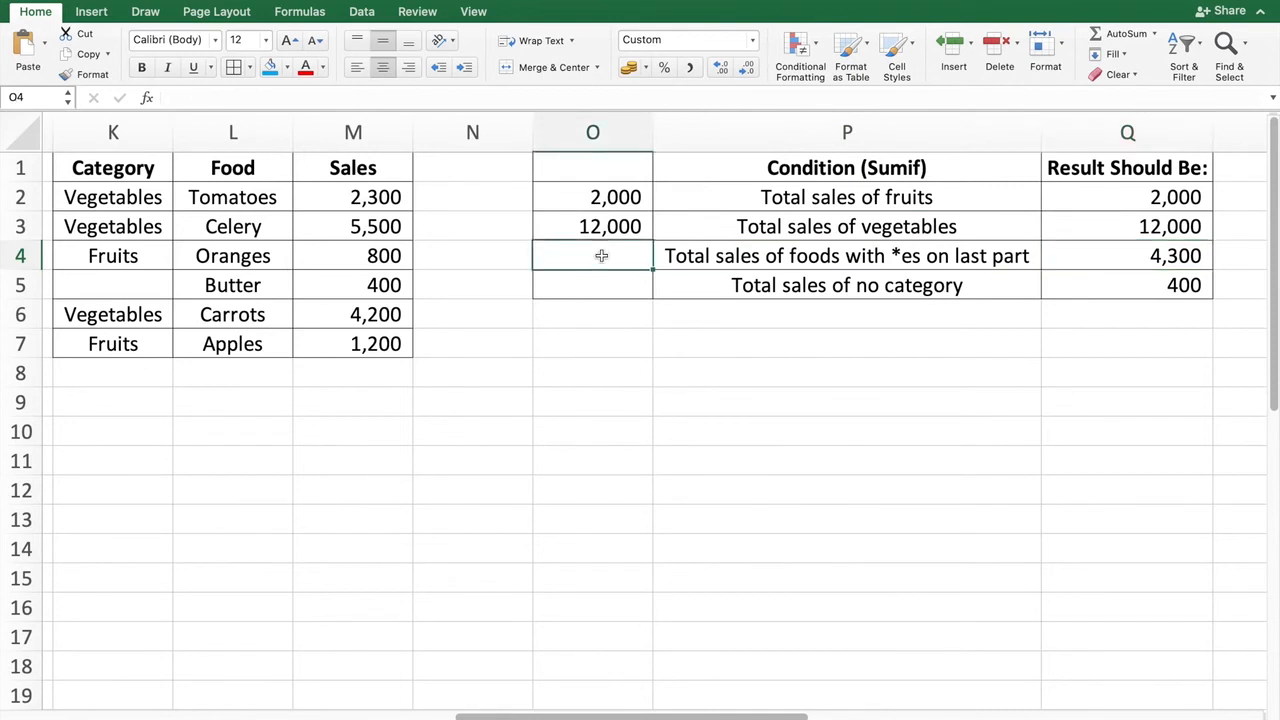
text(=sumif)
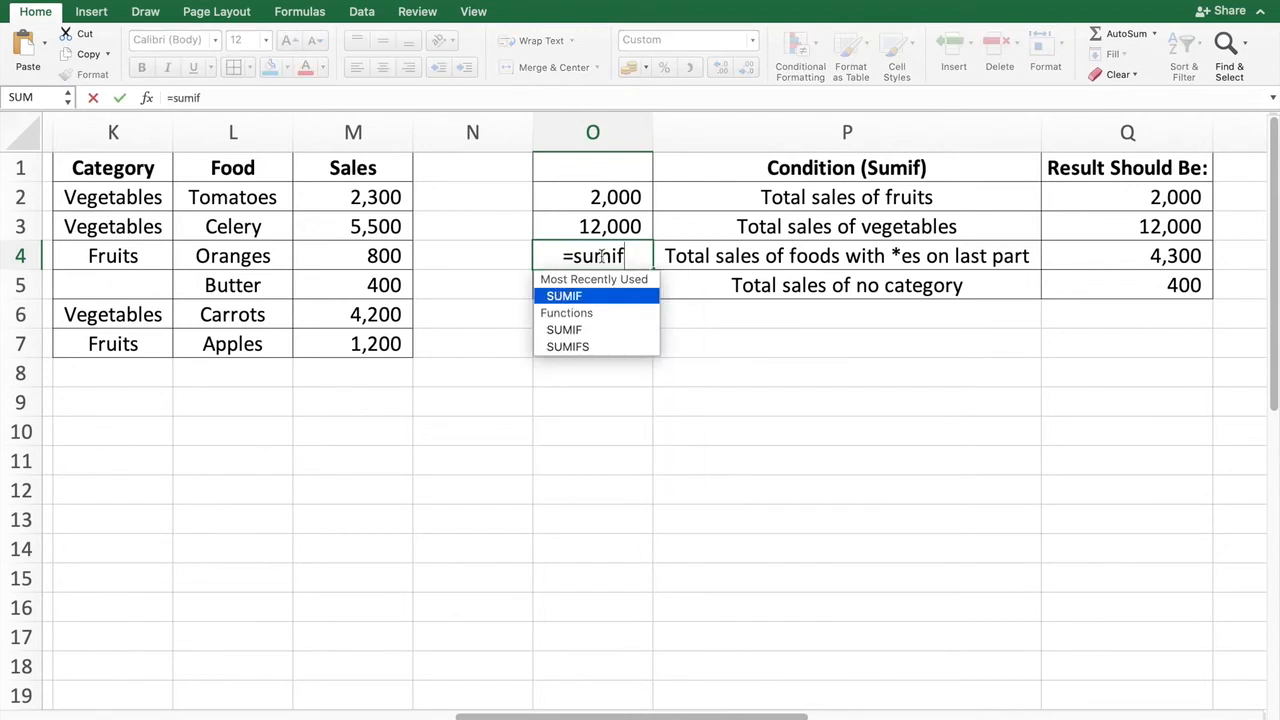
double_click(576, 298)
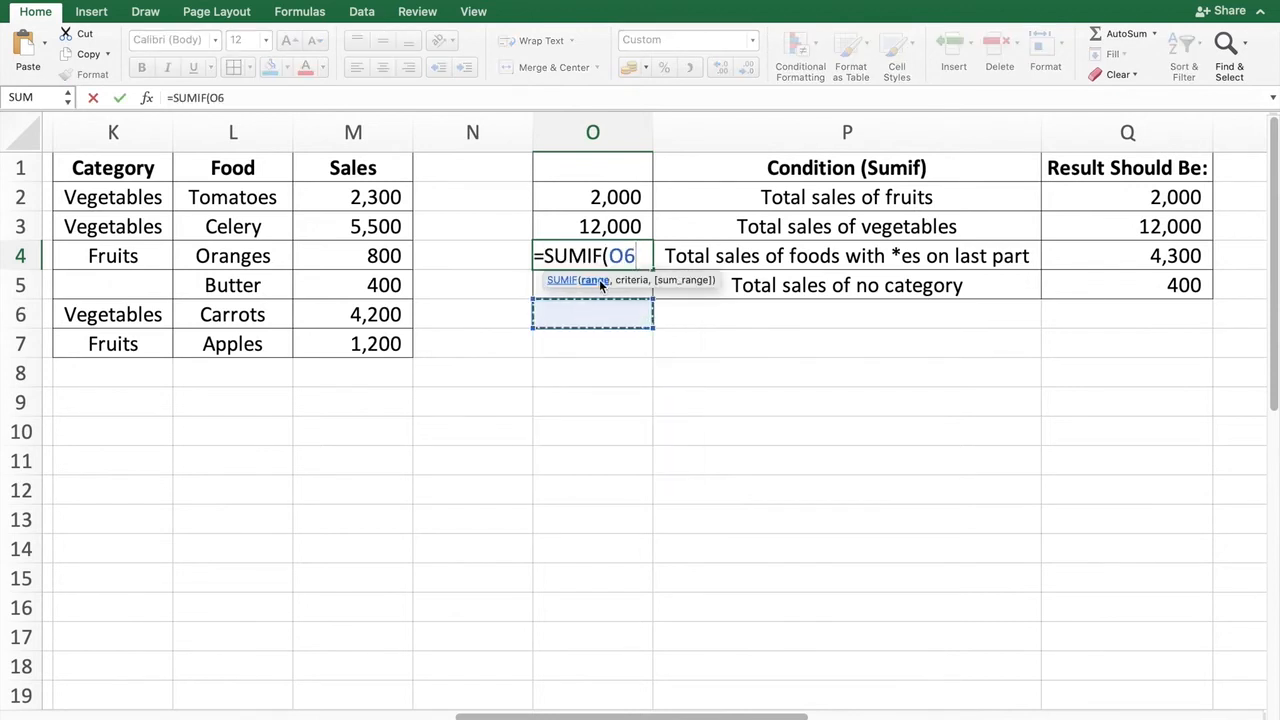
drag(142, 190, 140, 333)
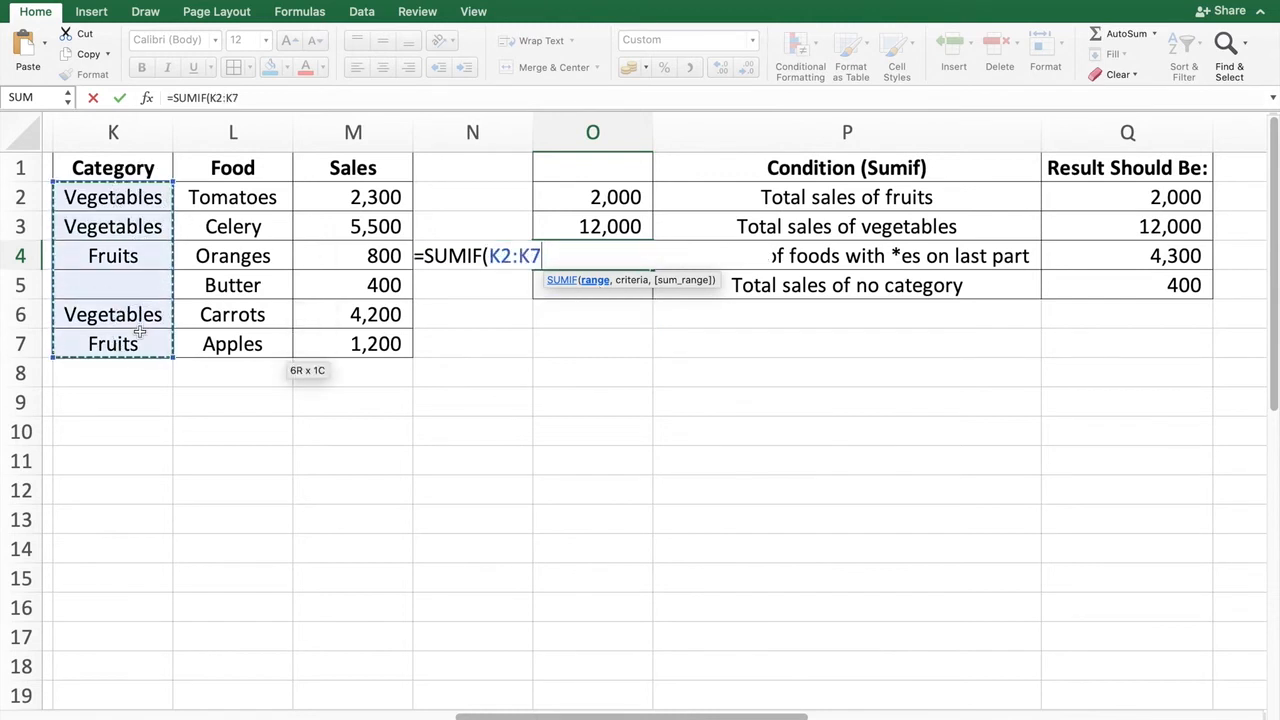
key(BackSpace)
key(BackSpace)
key(BackSpace)
key(BackSpace)
key(BackSpace)
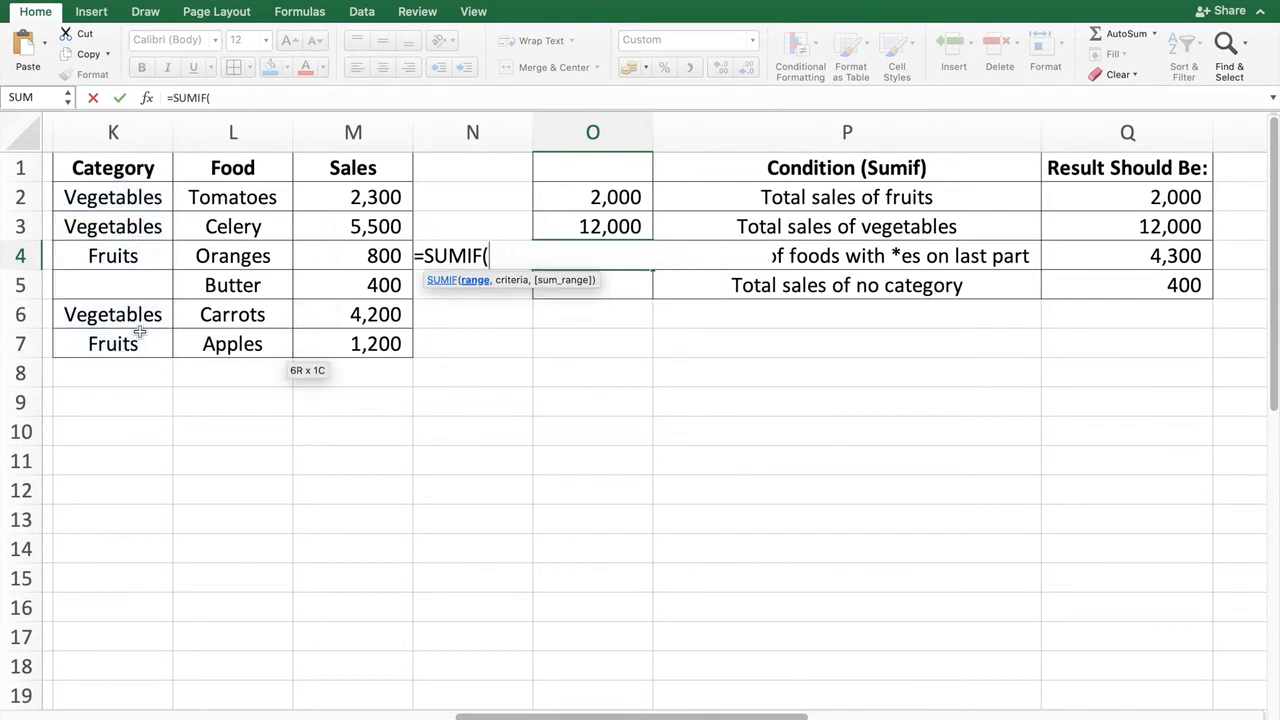
Complete the formula in O4 with range L2:L7, criteria *es and sum range M2:M7, as =SUMIF(L2:L7,"*es",M2:M7).
drag(262, 198, 270, 334)
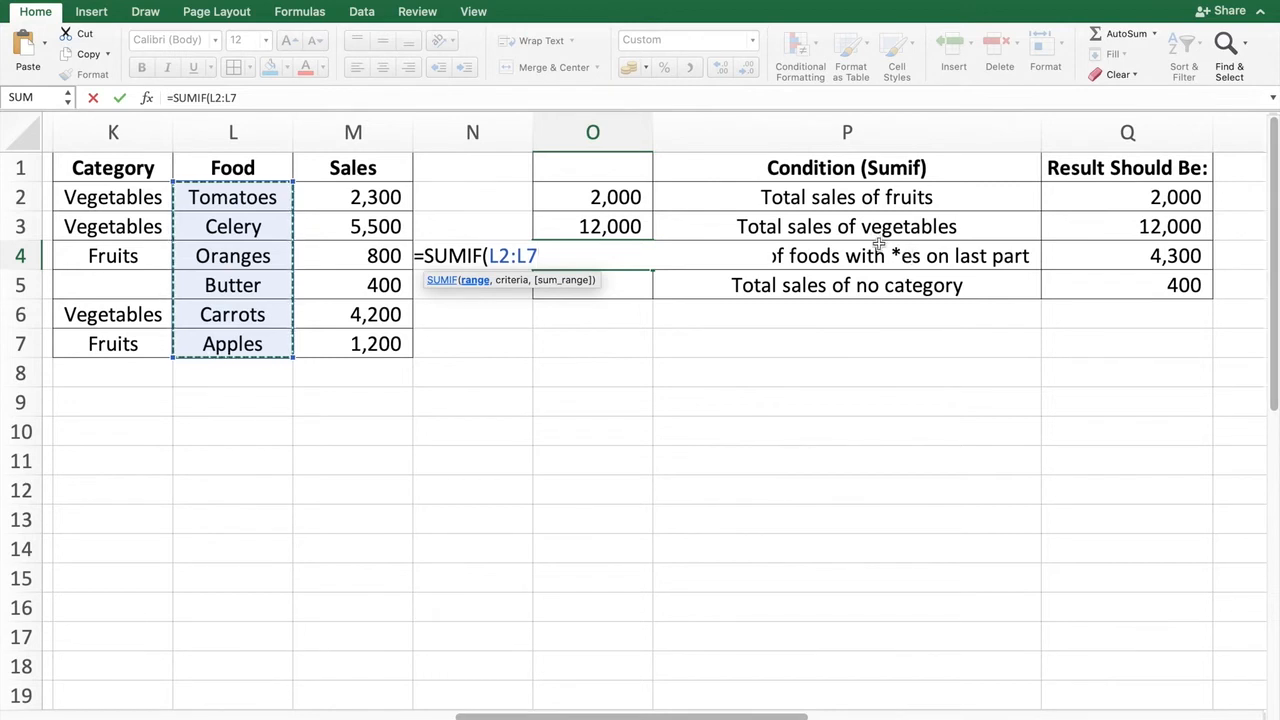
text(,)
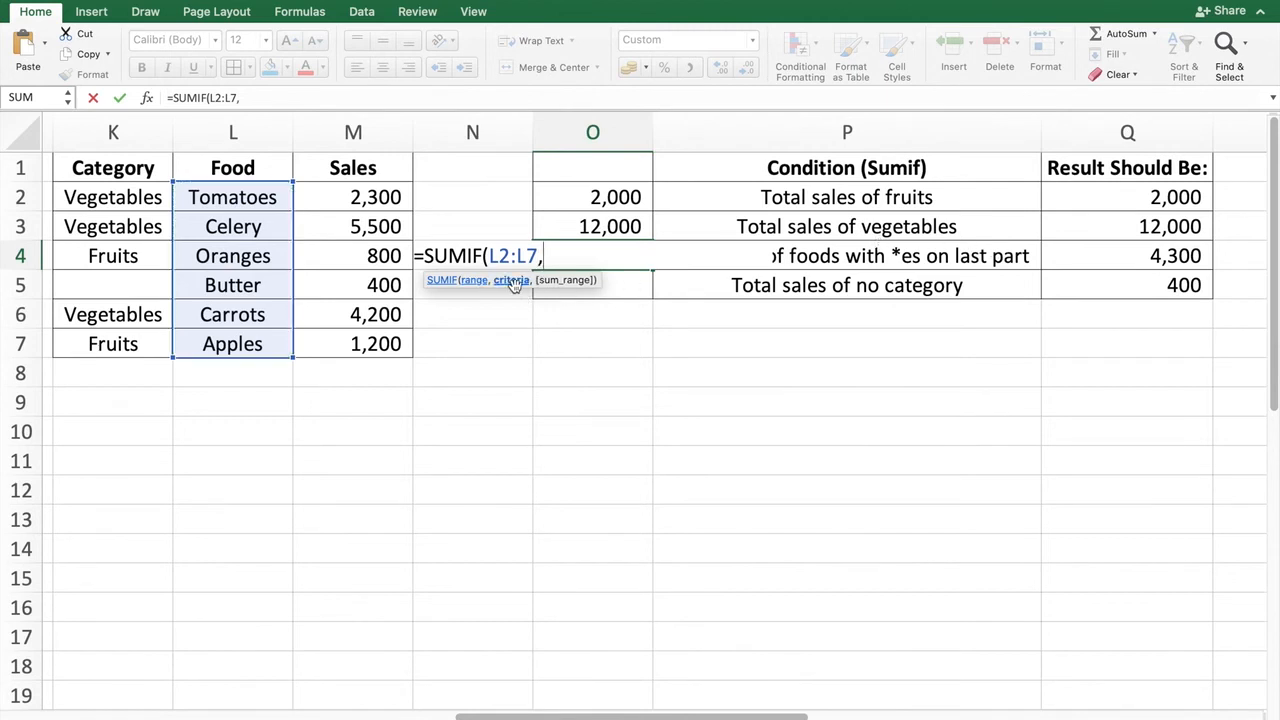
text("*)
text(es",)
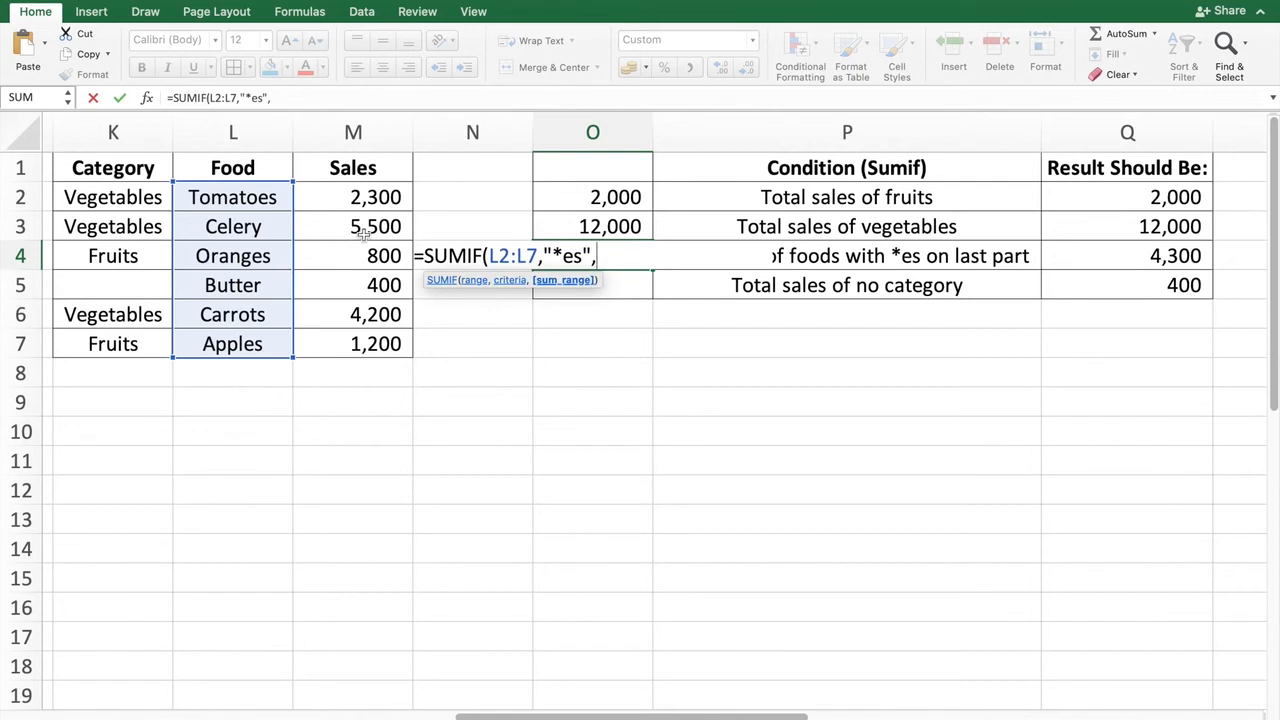
drag(352, 194, 354, 343)
text())
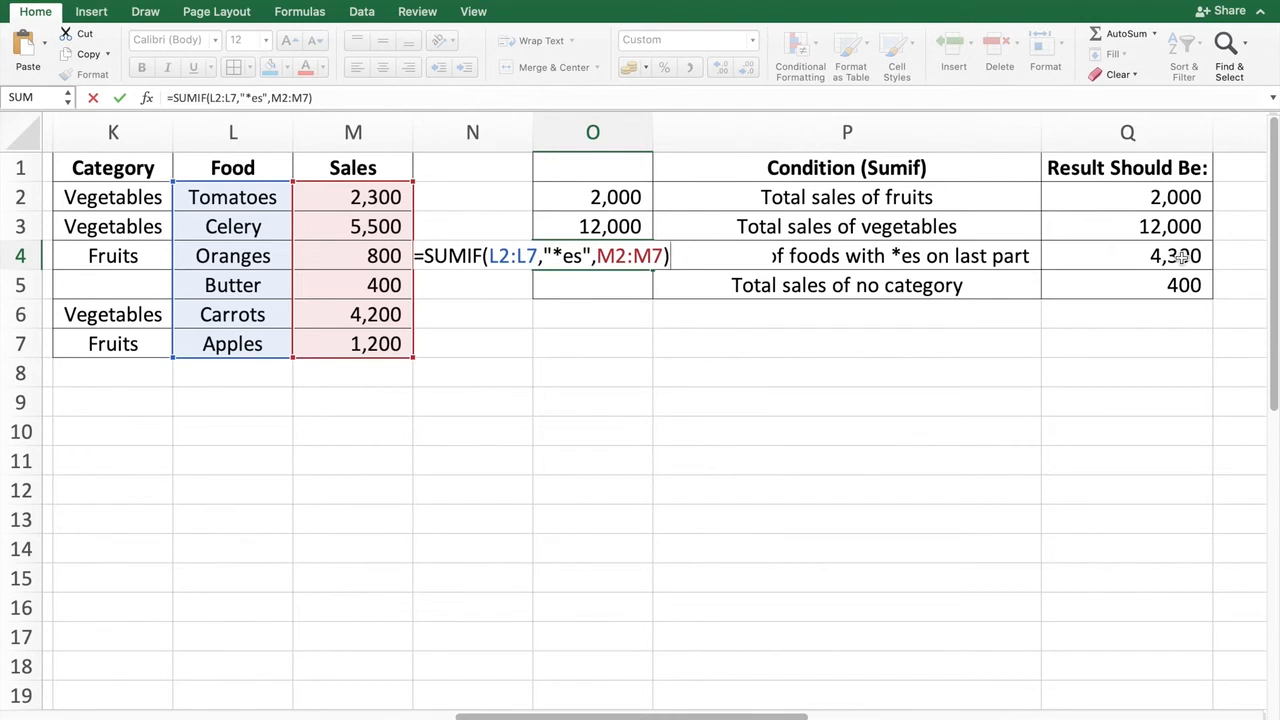
key(Return)
click(604, 256)
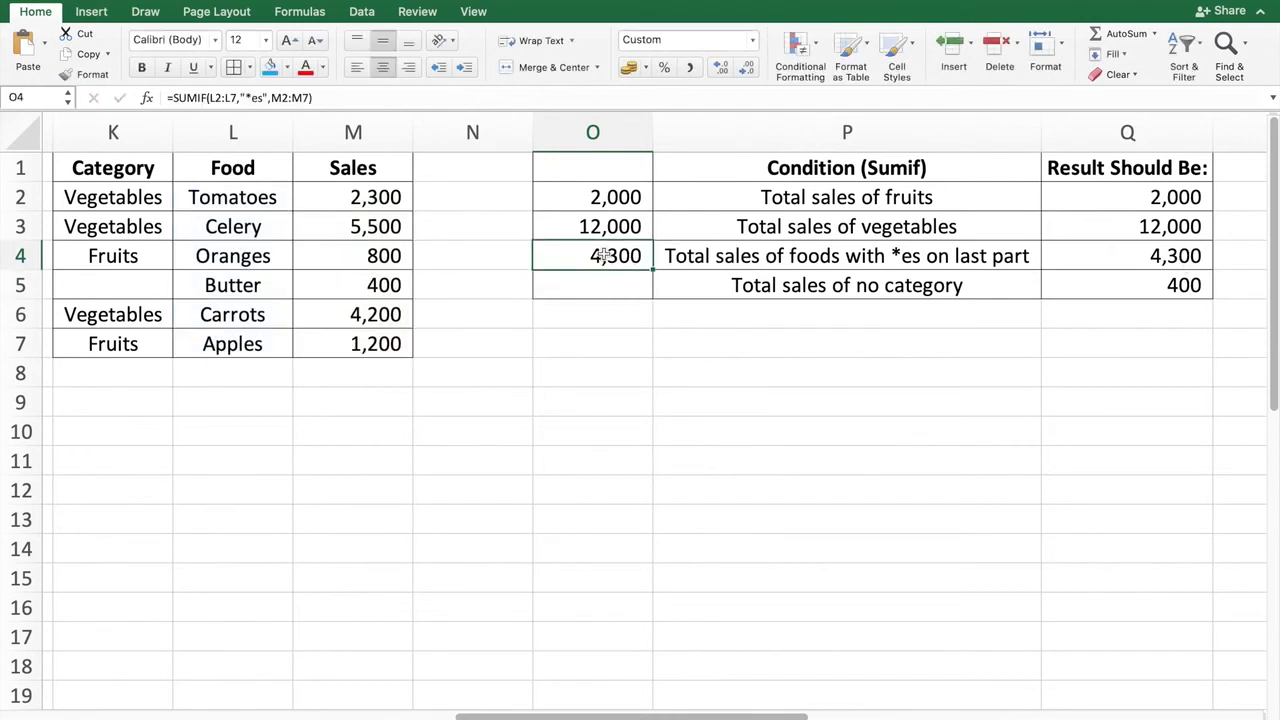
click(1110, 256)
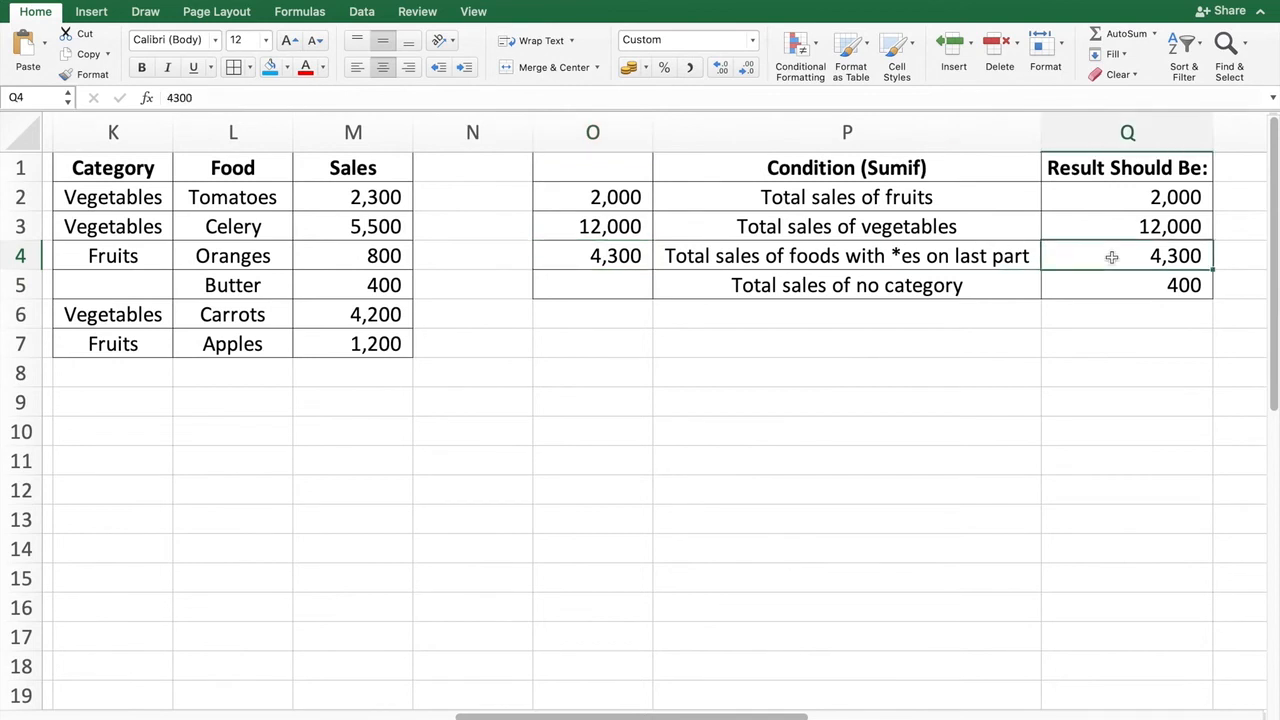
click(606, 260)
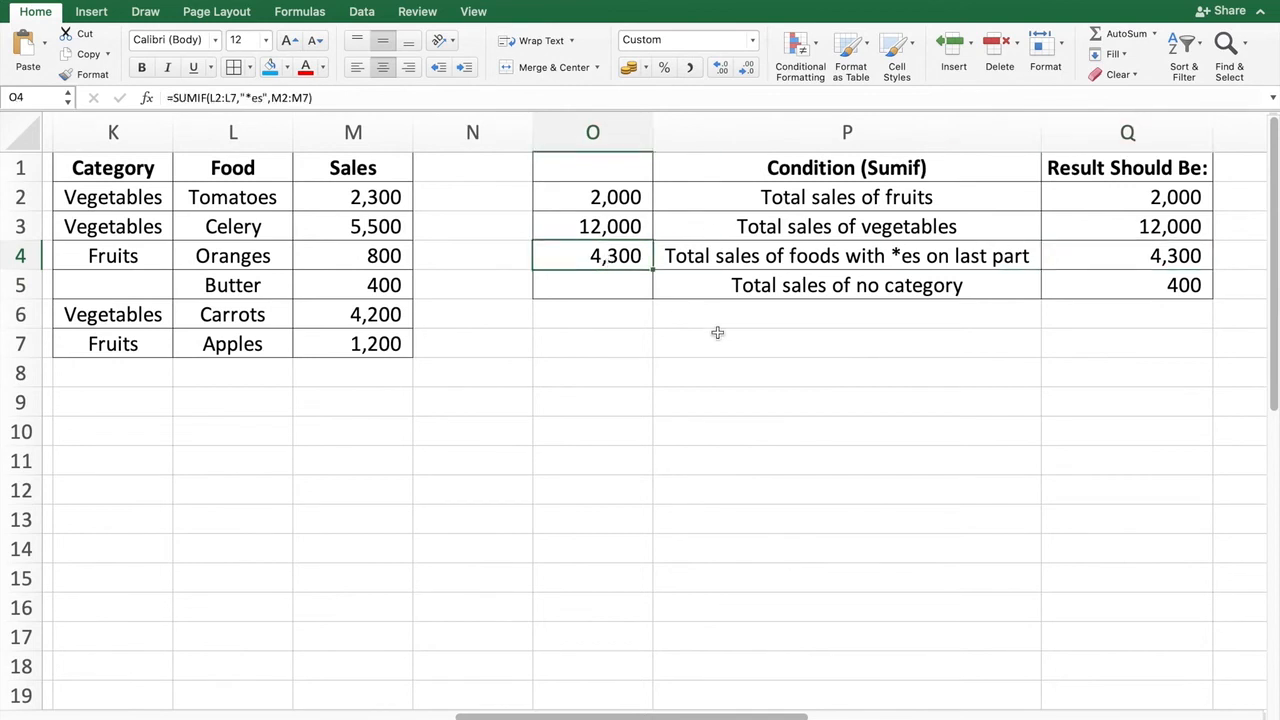
scroll(717, 332, left, 1)
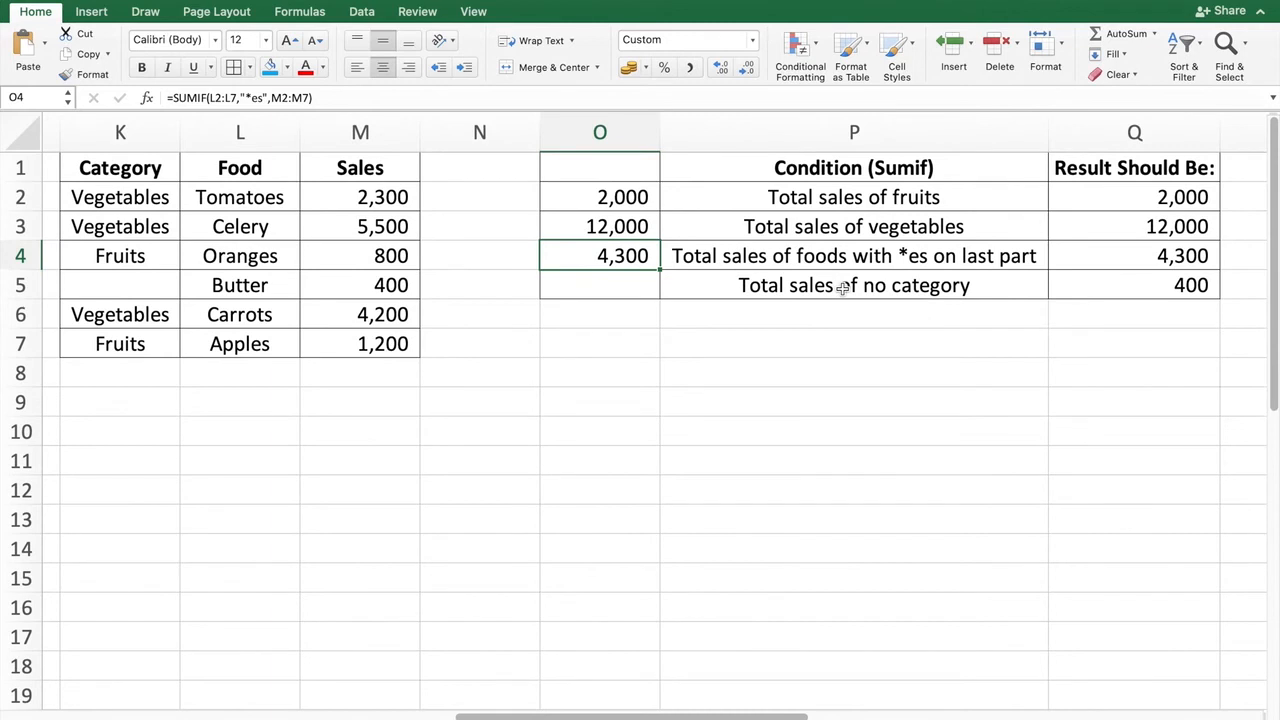
Examine the no-category condition in P5 and the blank Category cell K5 in the food table.
click(951, 289)
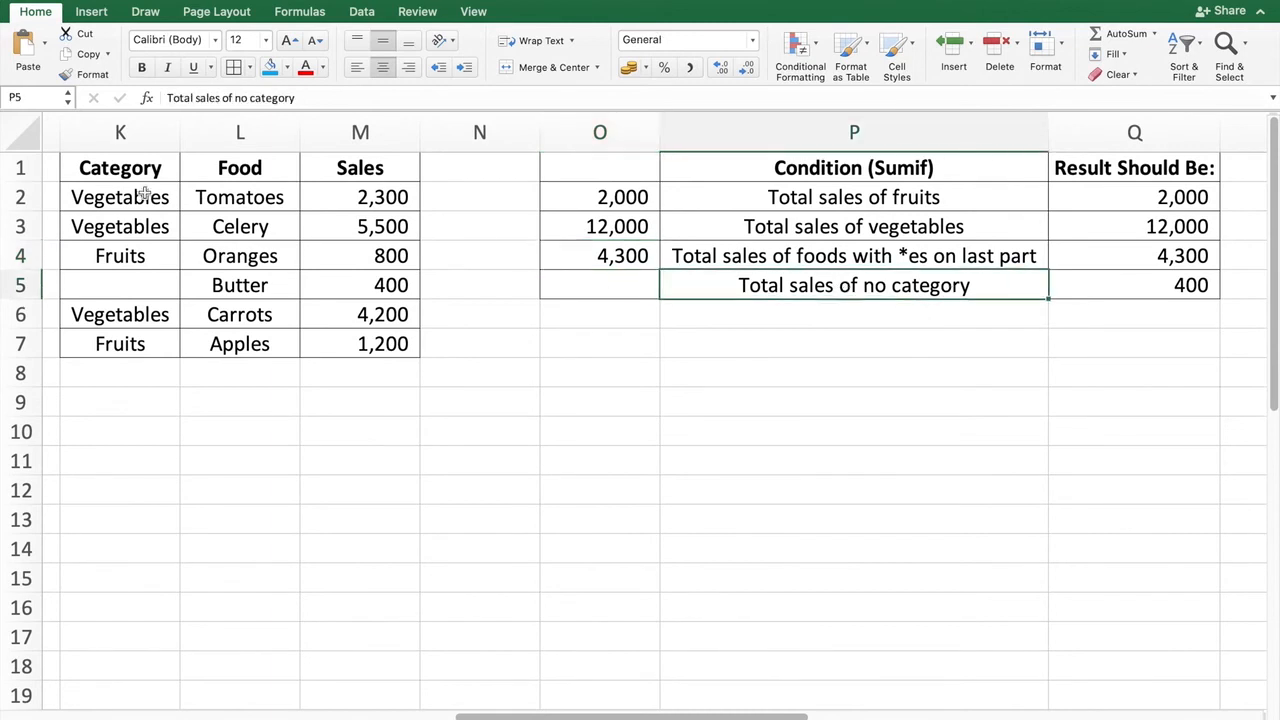
click(128, 285)
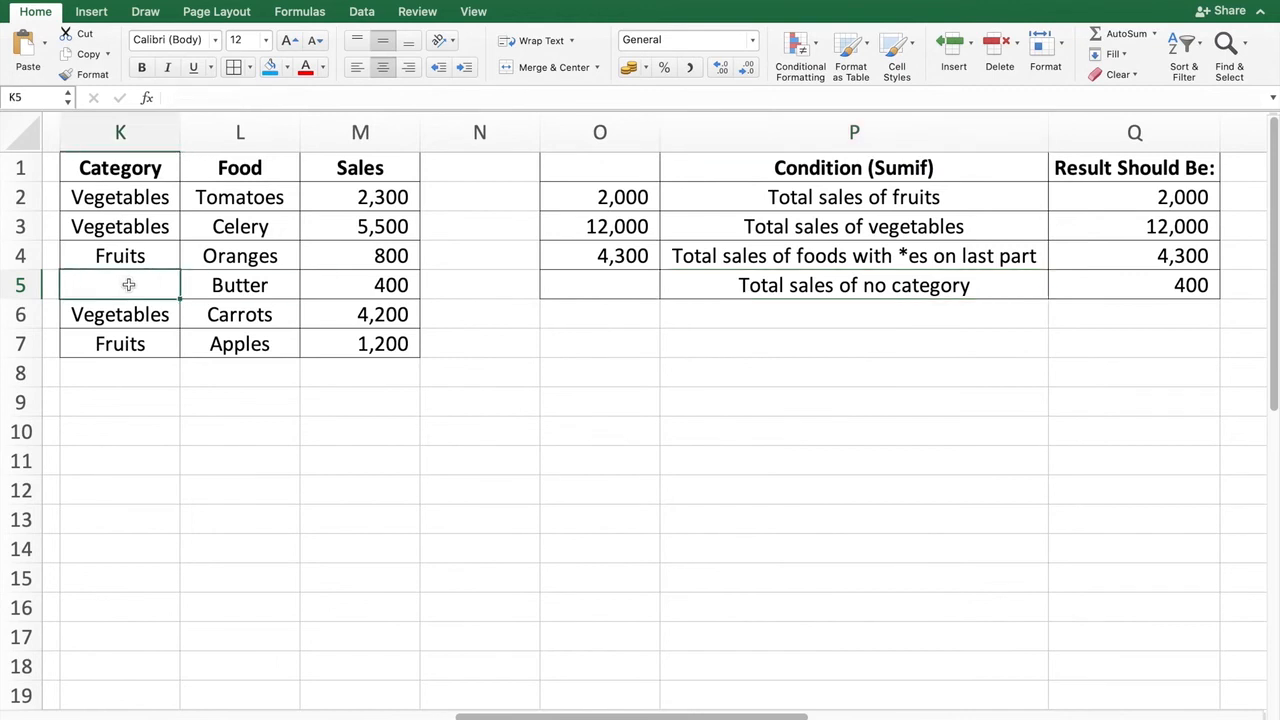
click(160, 526)
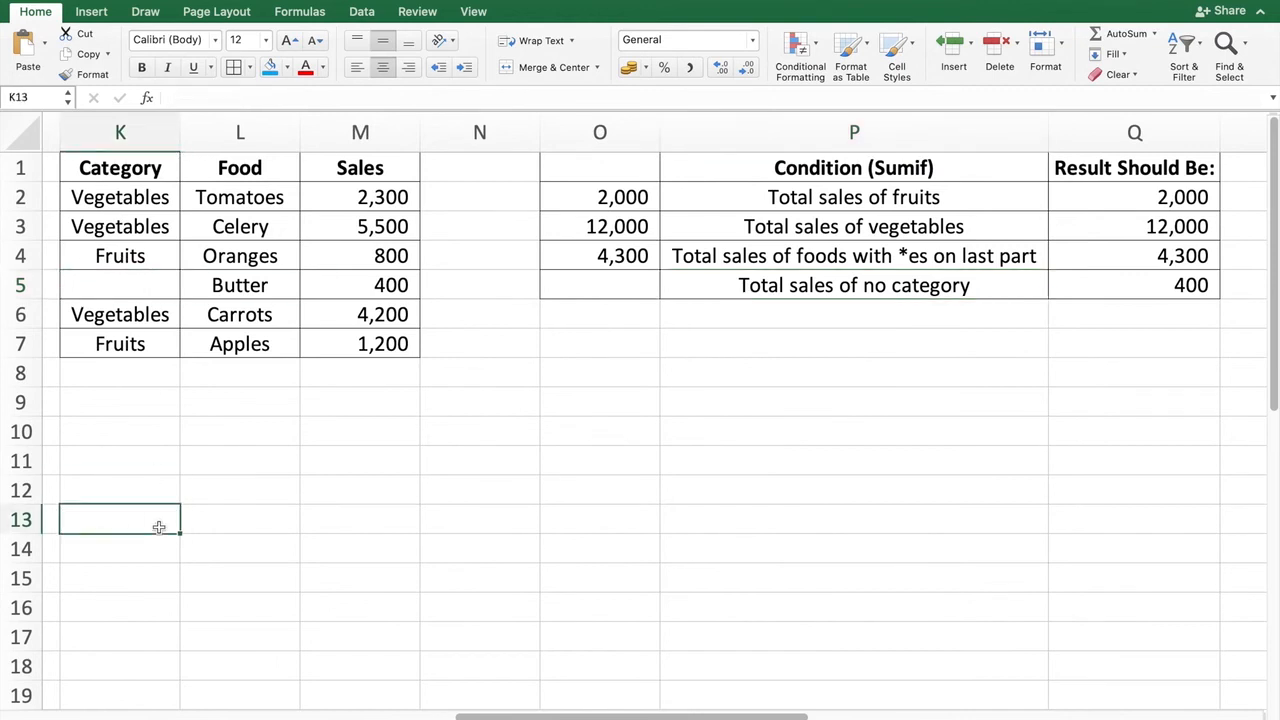
click(145, 281)
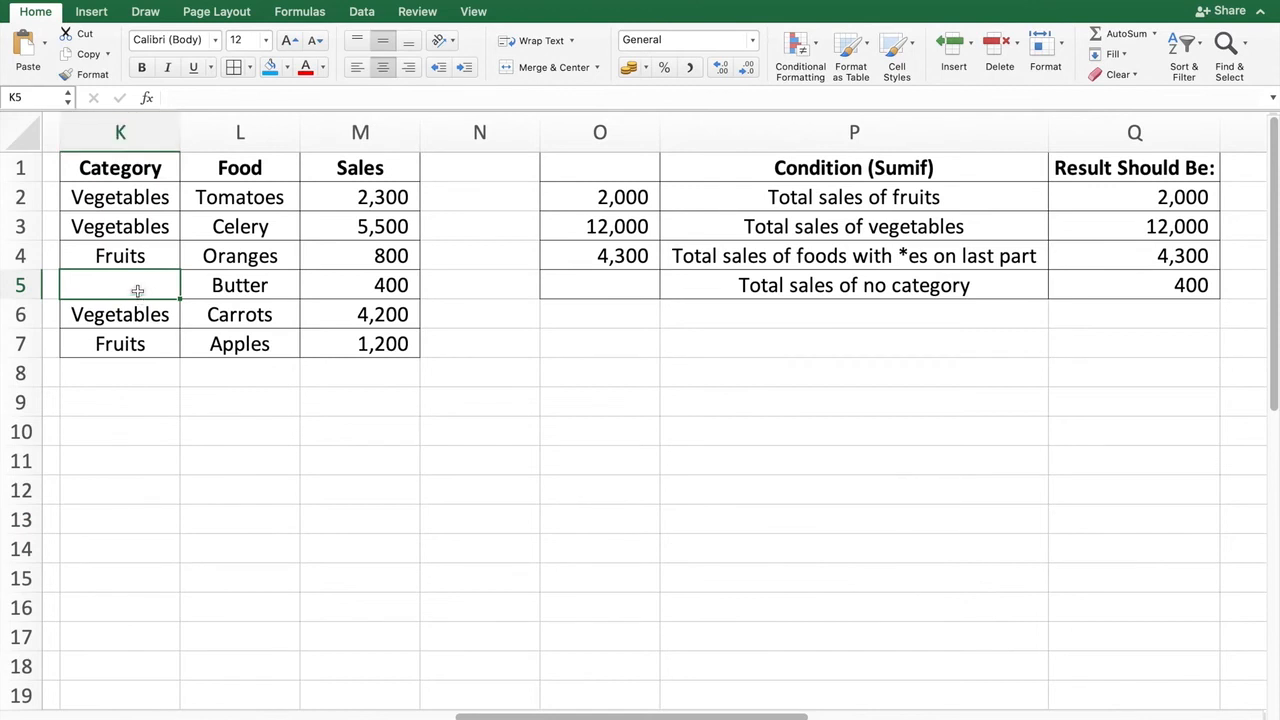
click(879, 292)
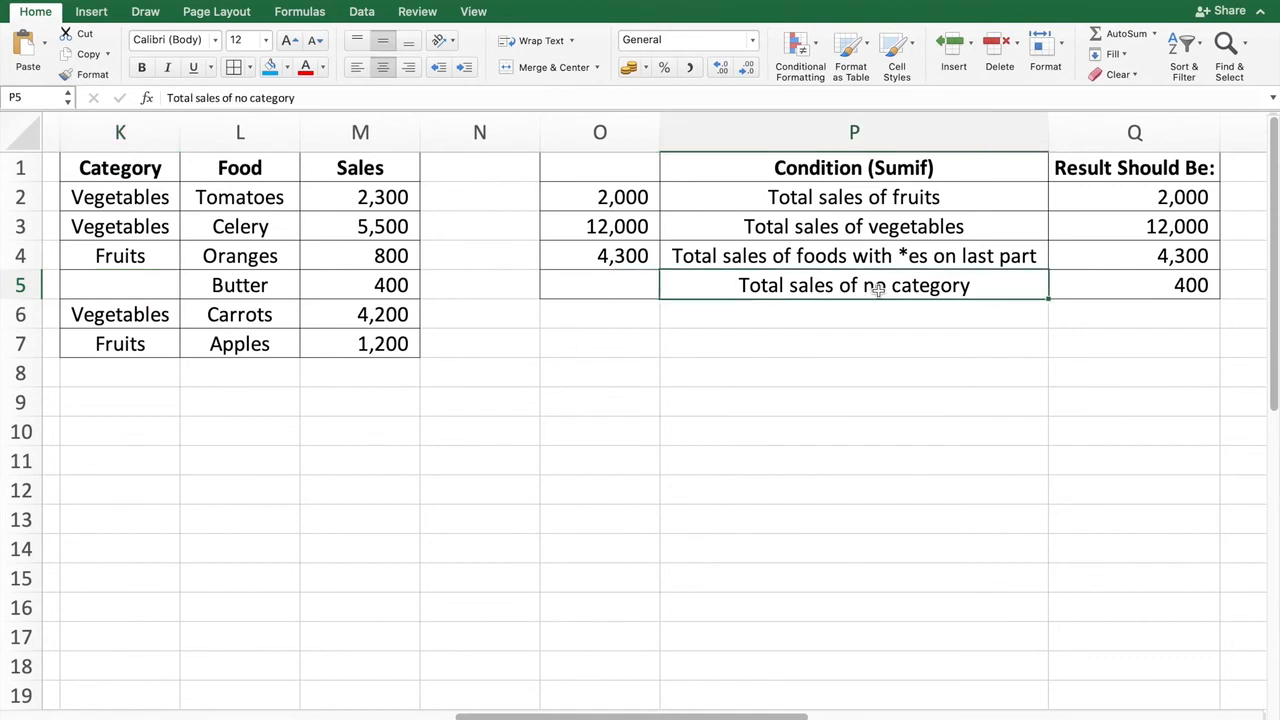
click(628, 290)
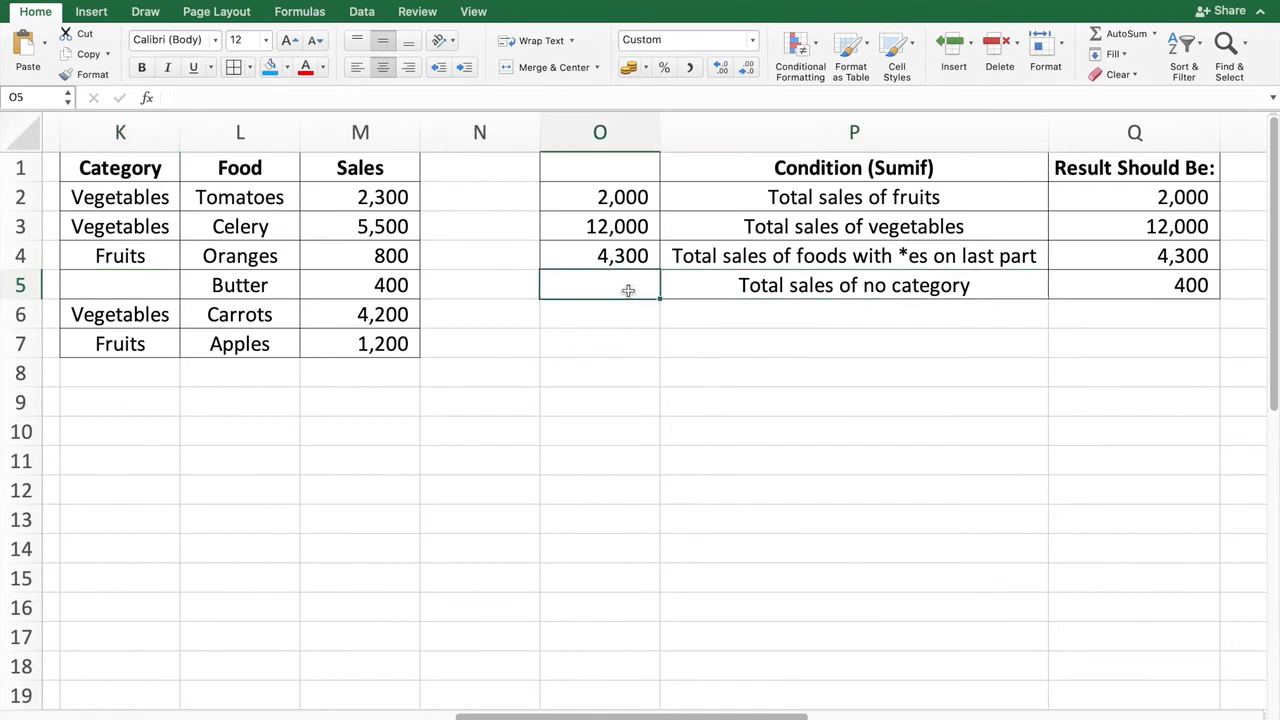
click(106, 287)
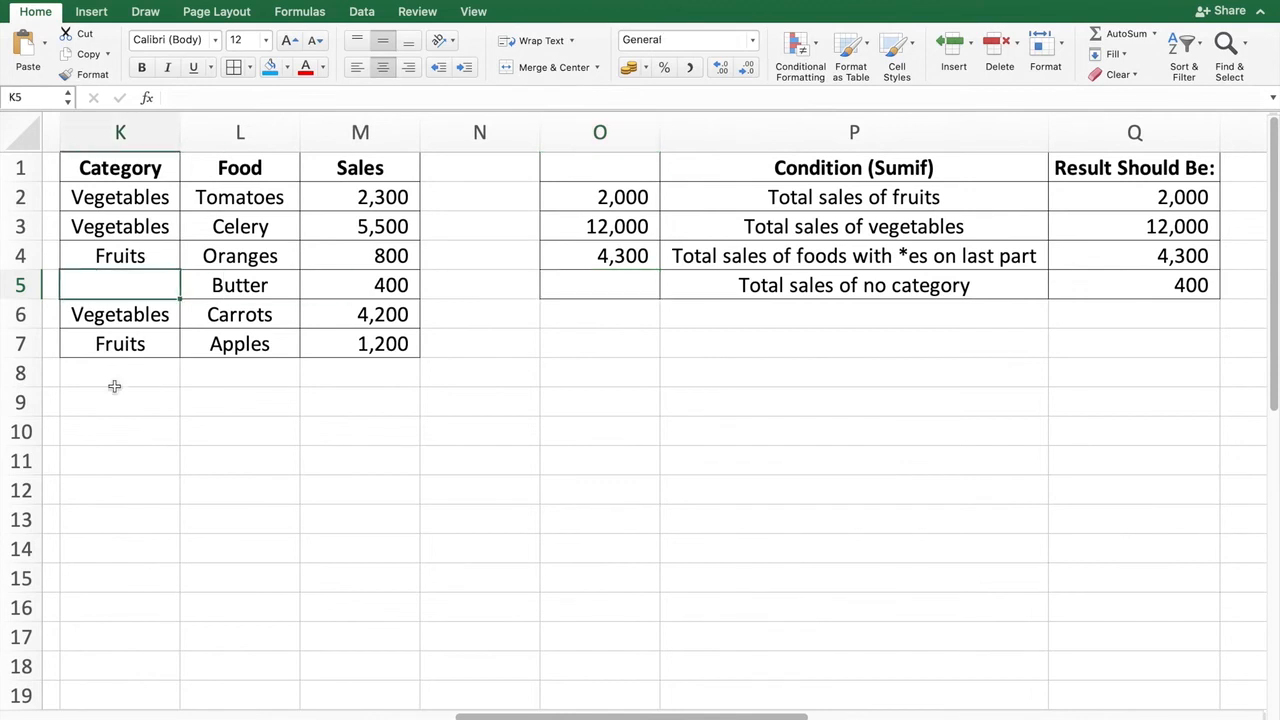
click(124, 586)
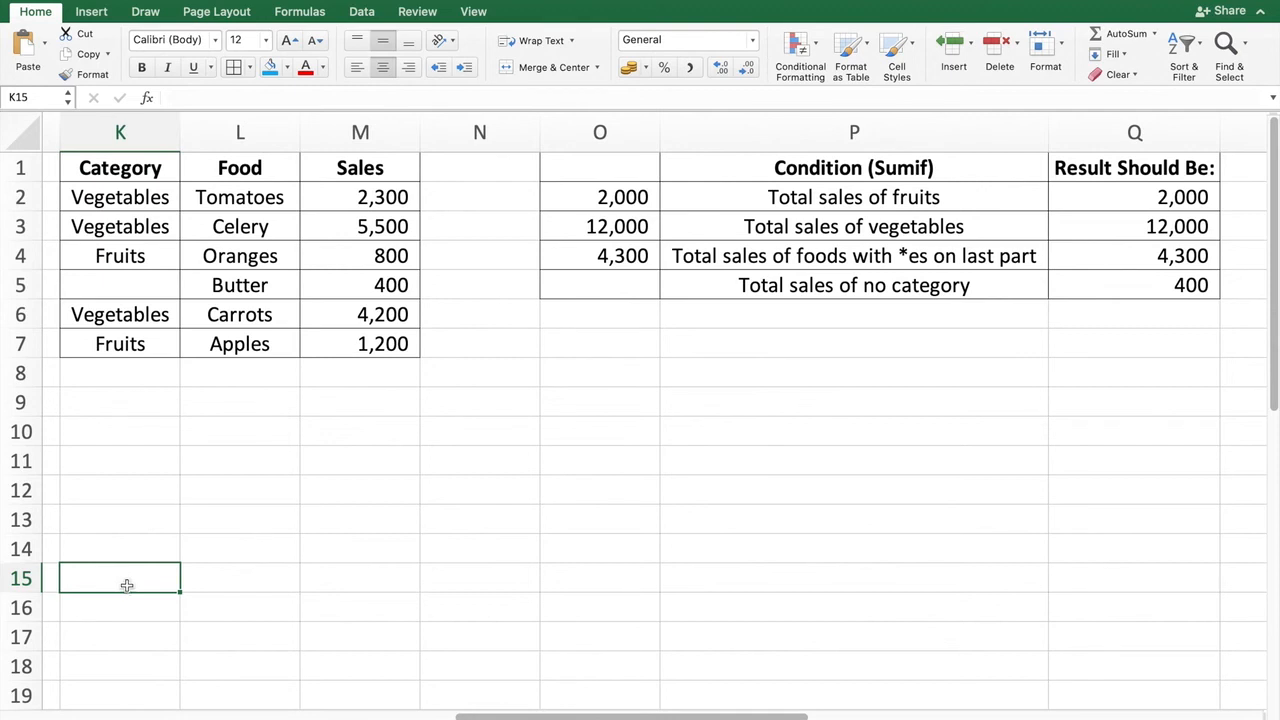
Enter a SUMIF formula in O5 with range K2:K7 and empty criteria "", and reopen it for editing.
click(622, 285)
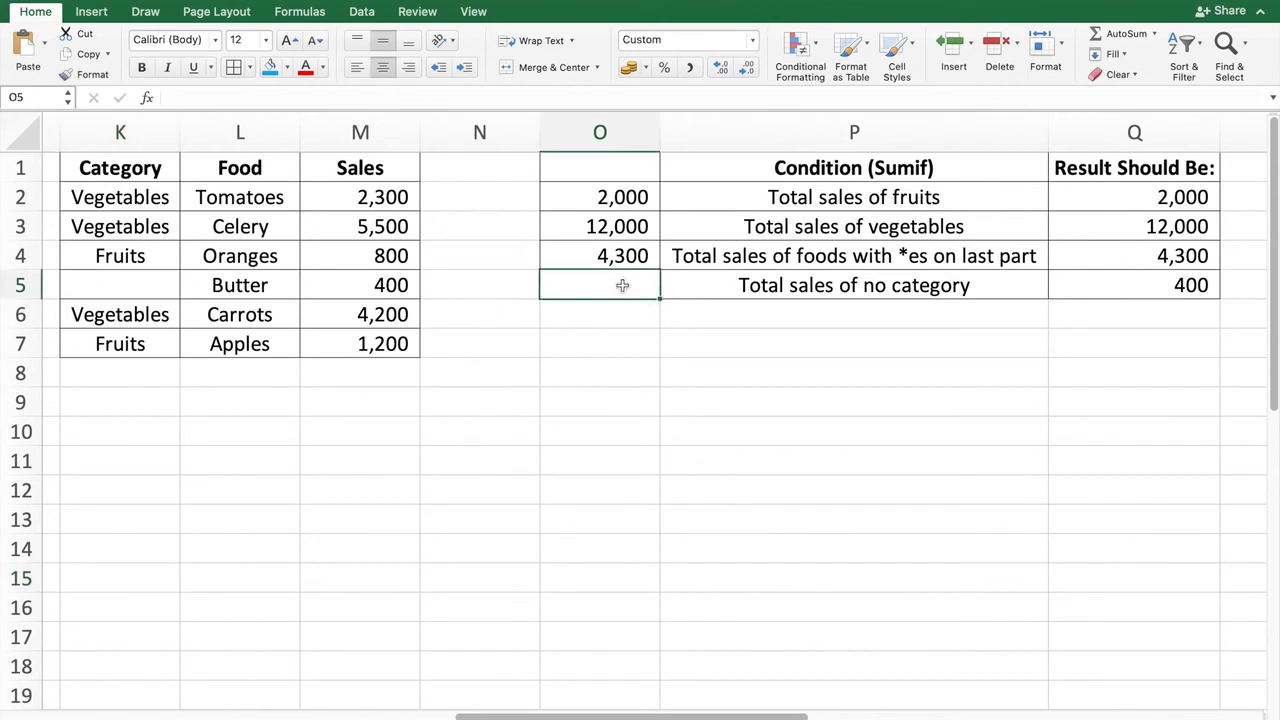
text(=)
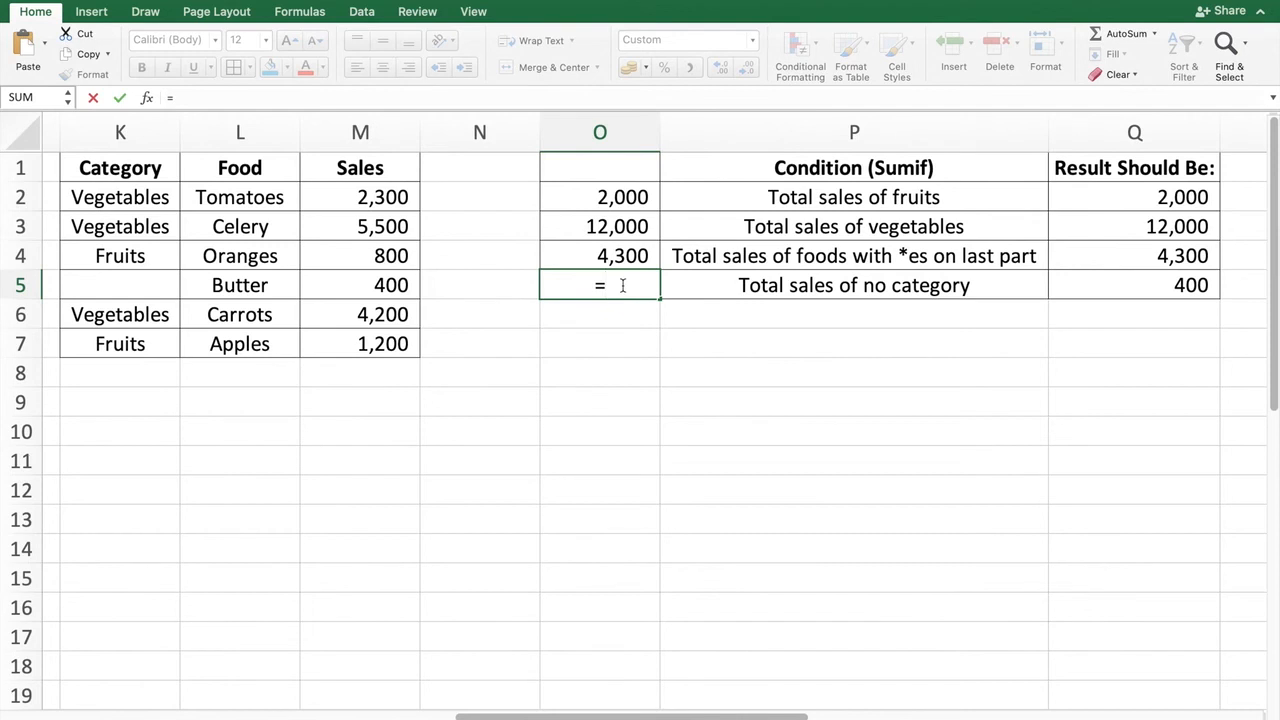
text(sumi)
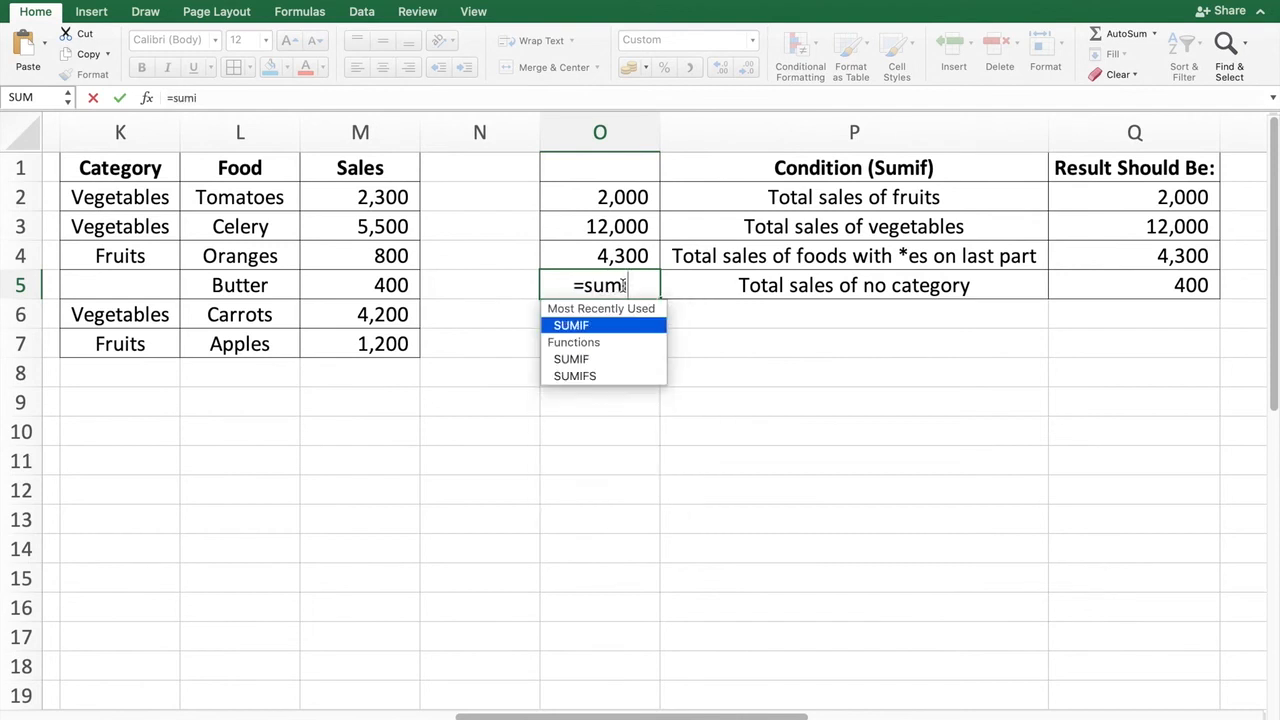
double_click(625, 328)
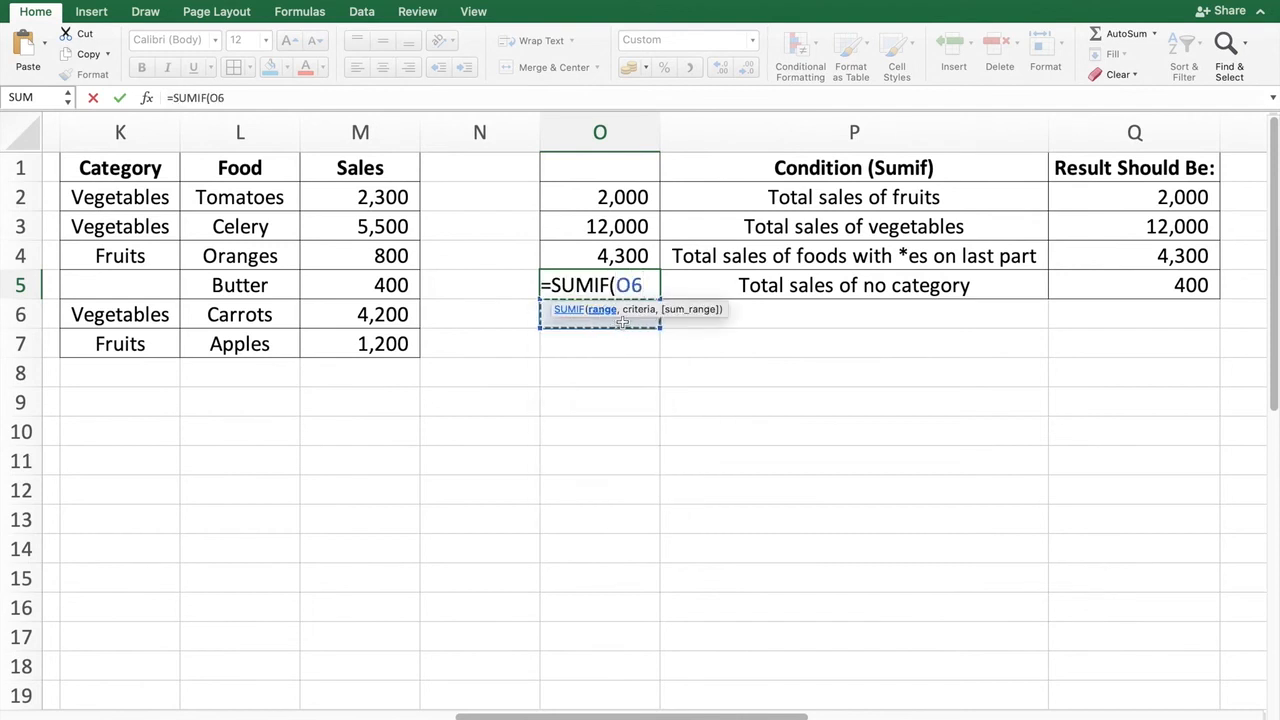
drag(130, 197, 130, 343)
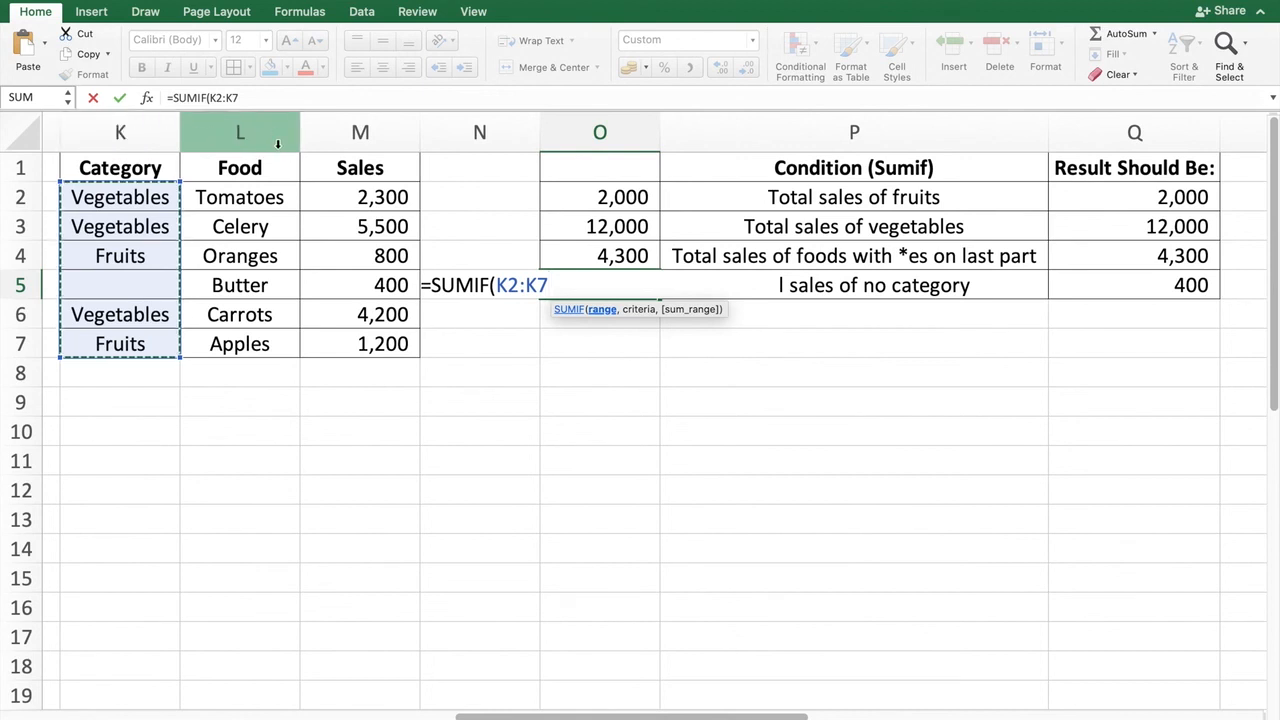
text(,)
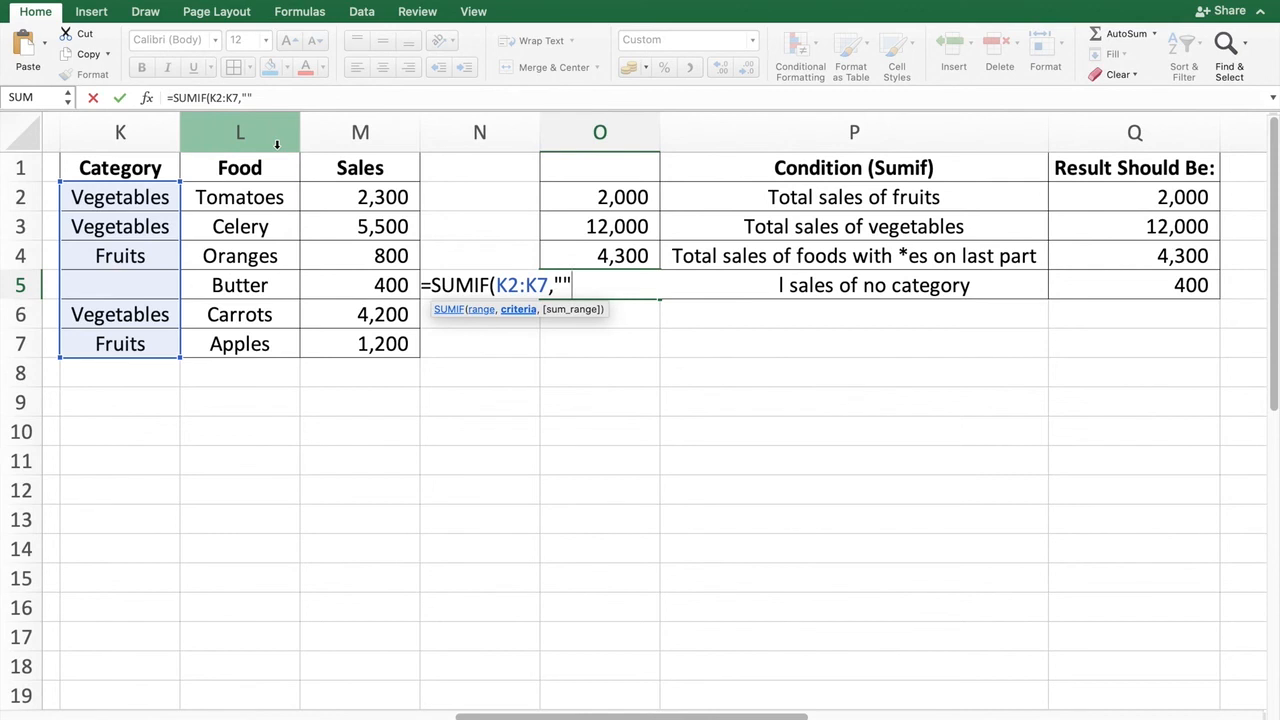
key(Escape)
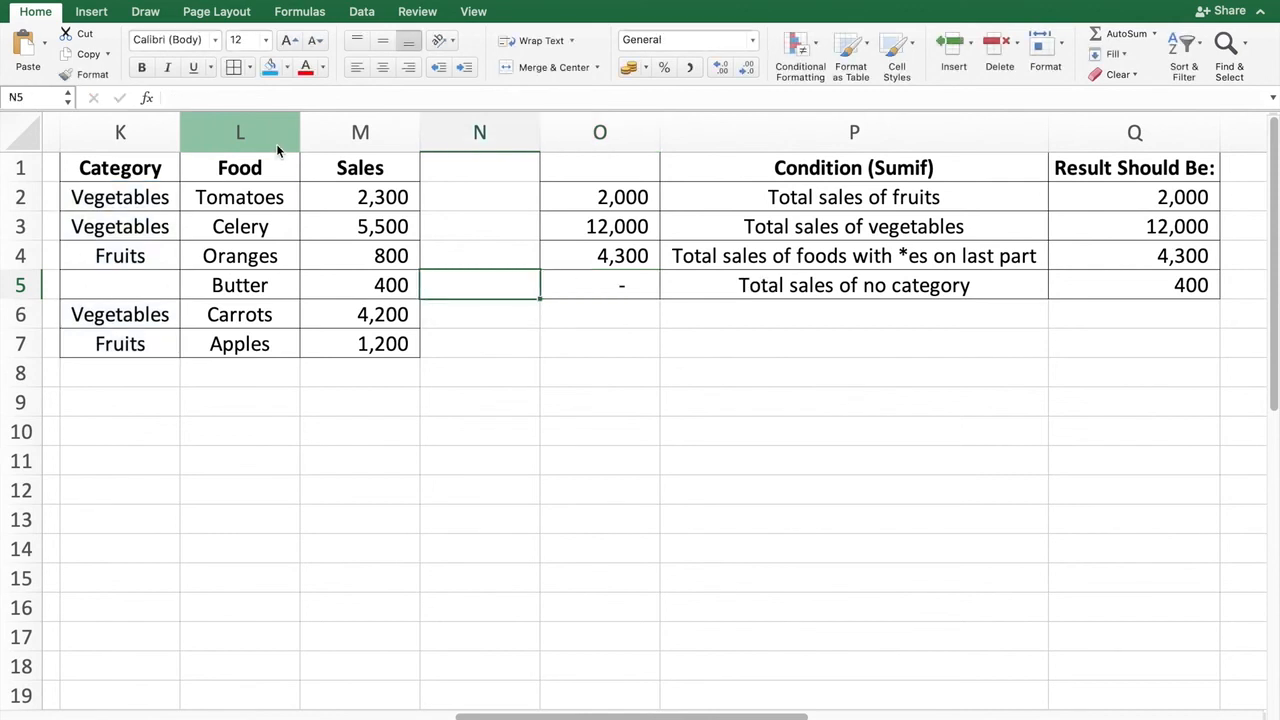
double_click(638, 289)
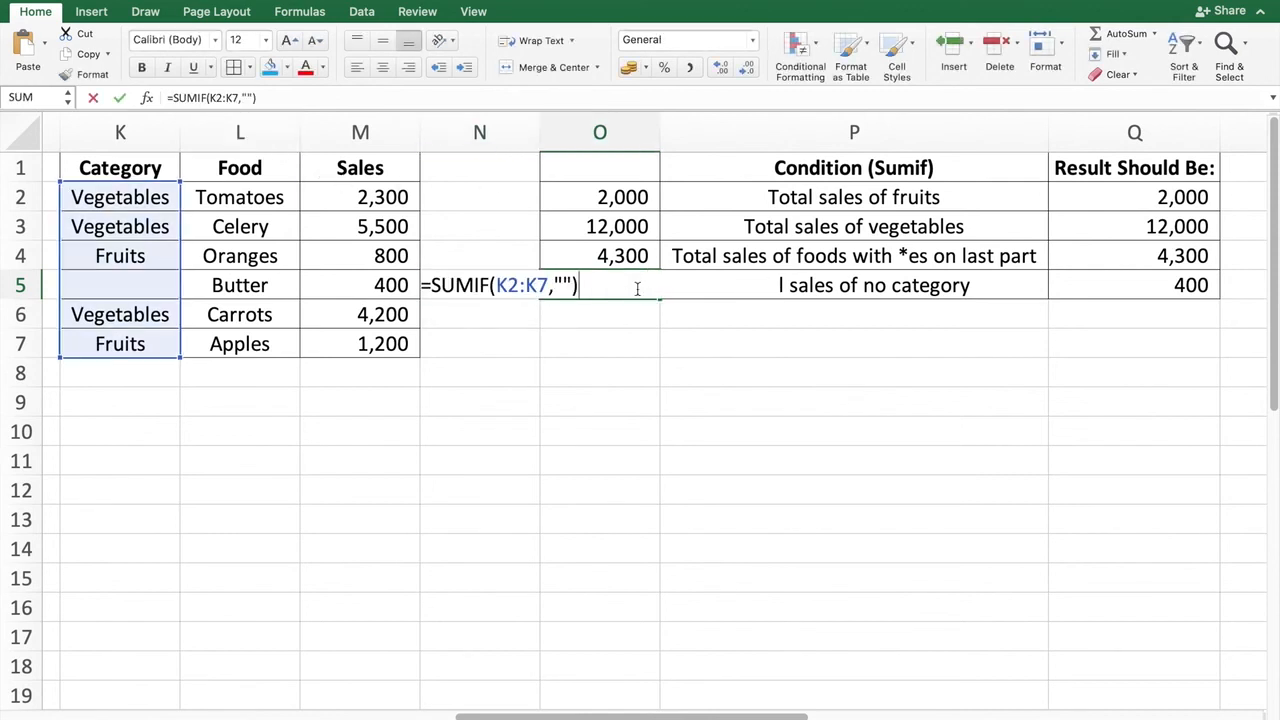
Try fghjh as the criteria between the quotation marks of the O5 formula, and remove that text again.
click(564, 287)
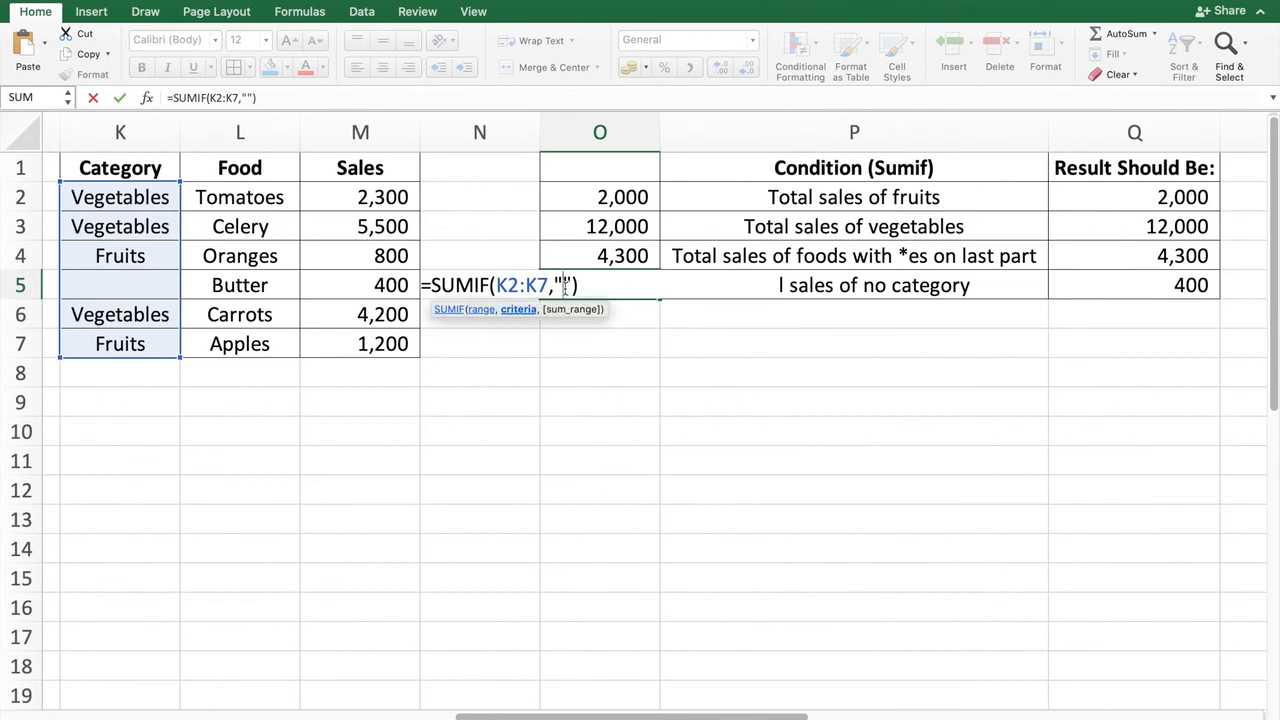
text(fghjh)
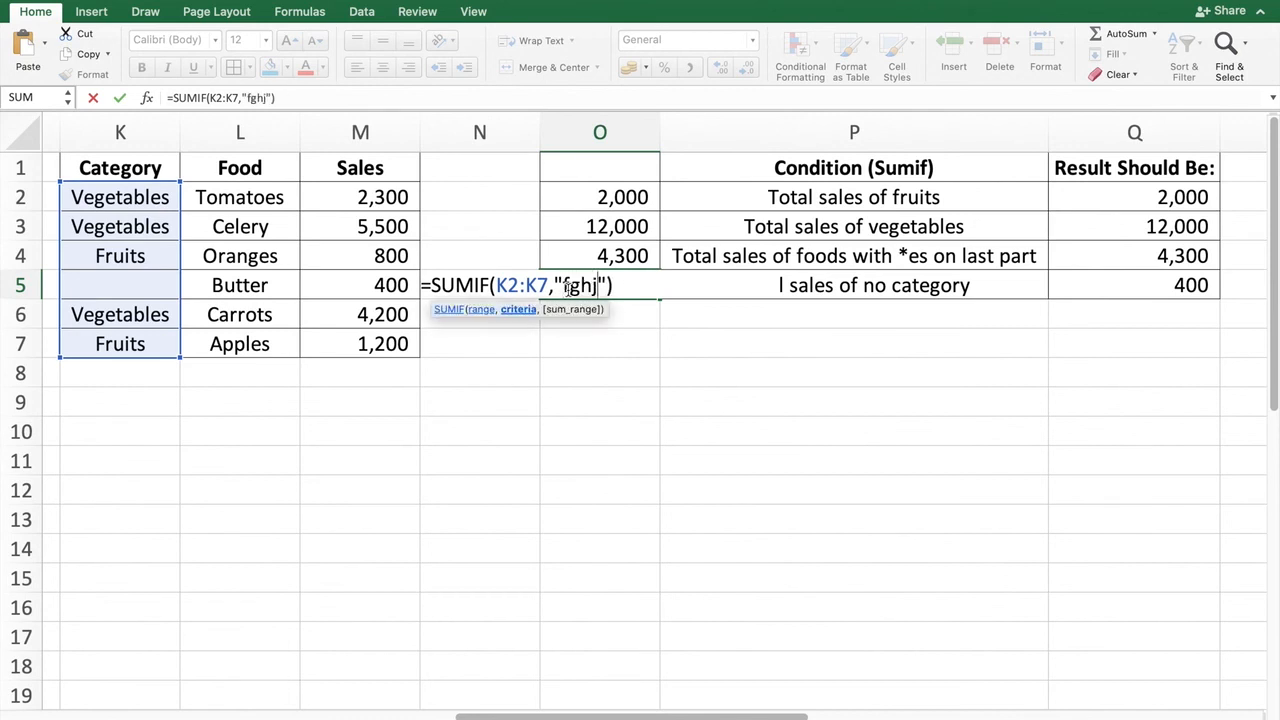
key(BackSpace)
key(BackSpace)
key(BackSpace)
key(BackSpace)
key(BackSpace)
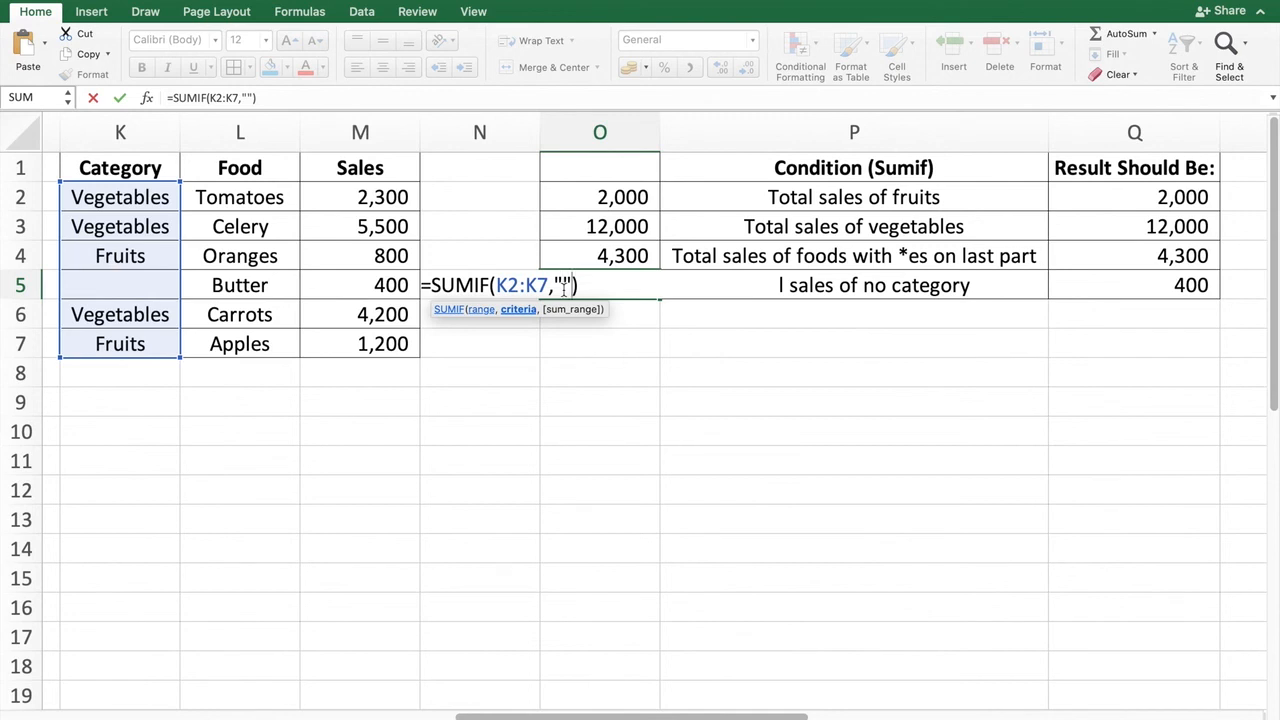
Complete the formula in O5 with the sum range M2:M7, as =SUMIF(K2:K7,"",M2:M7).
key(Right)
text(,)
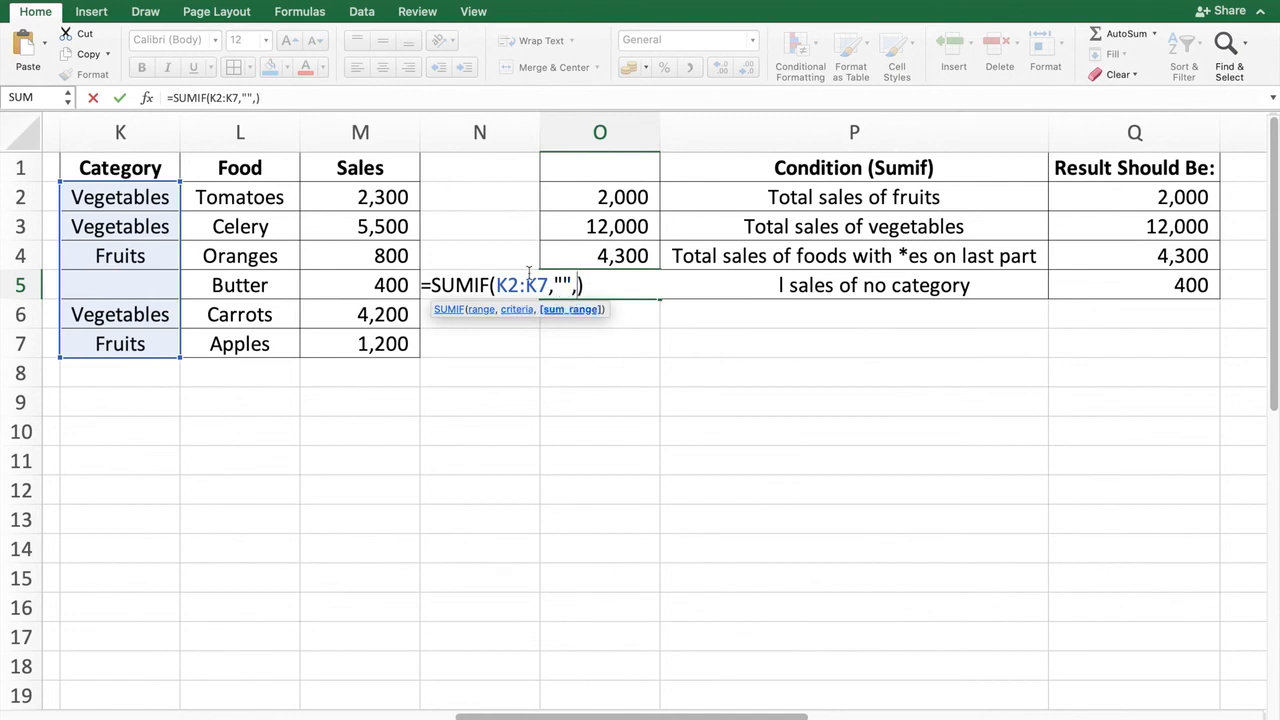
drag(378, 200, 362, 340)
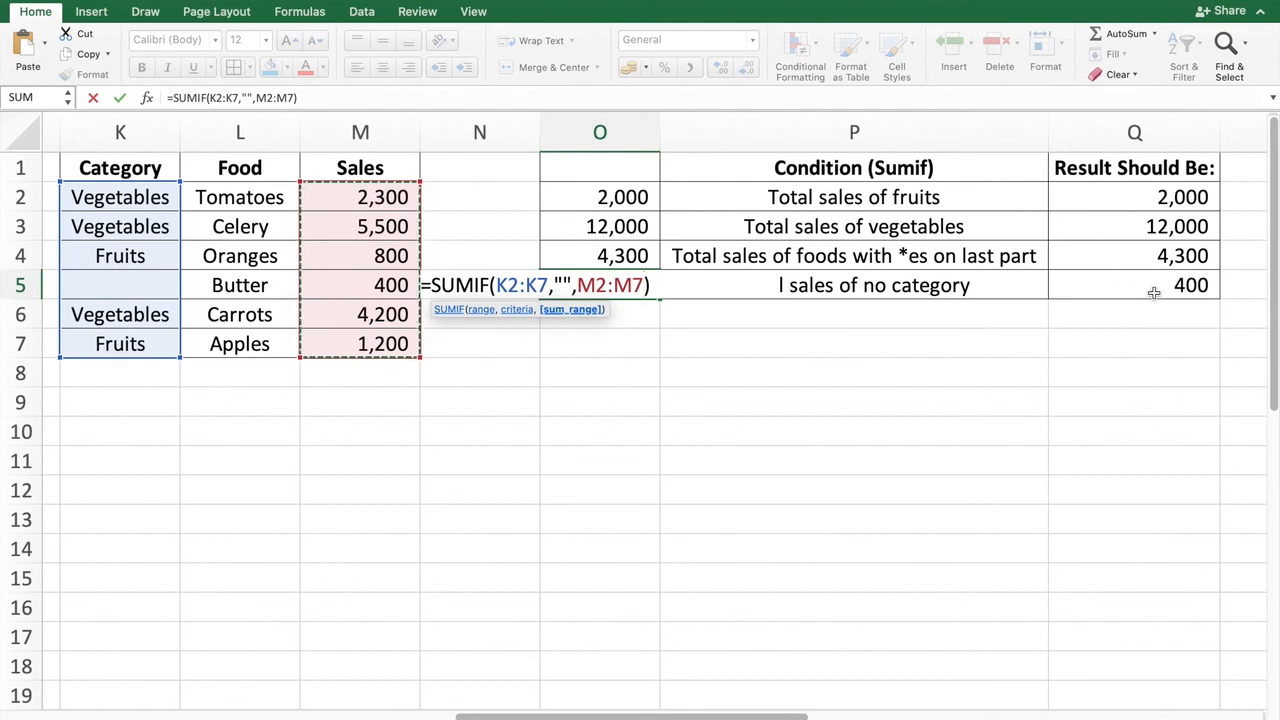
key(Return)
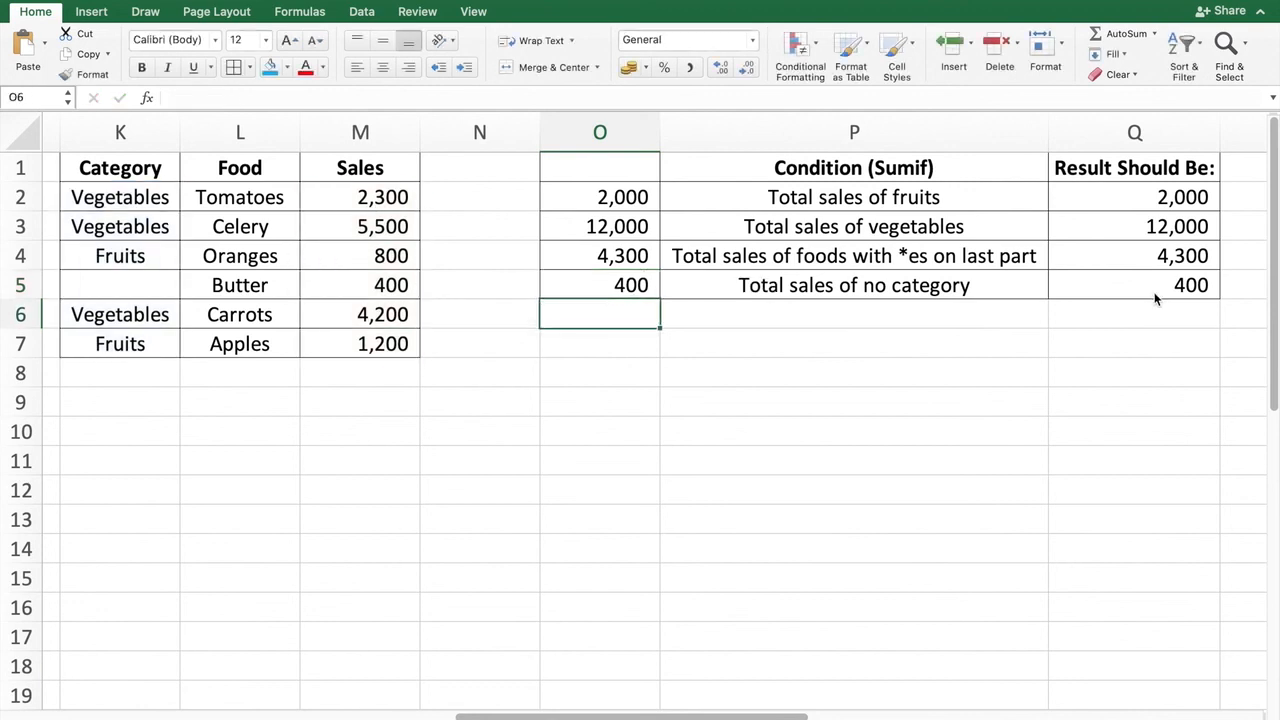
Compare the total in O5 with the expected result in Q5, and review the Sum and Sumif example in columns A to E.
click(587, 289)
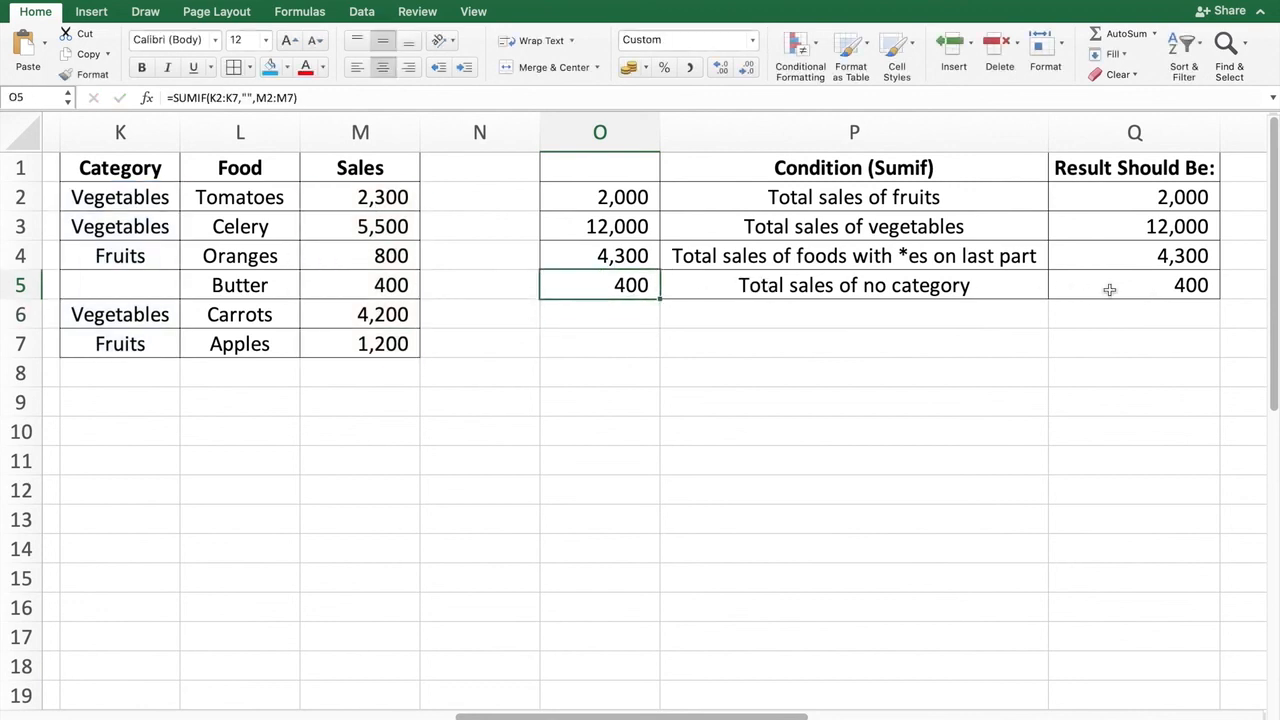
click(1163, 291)
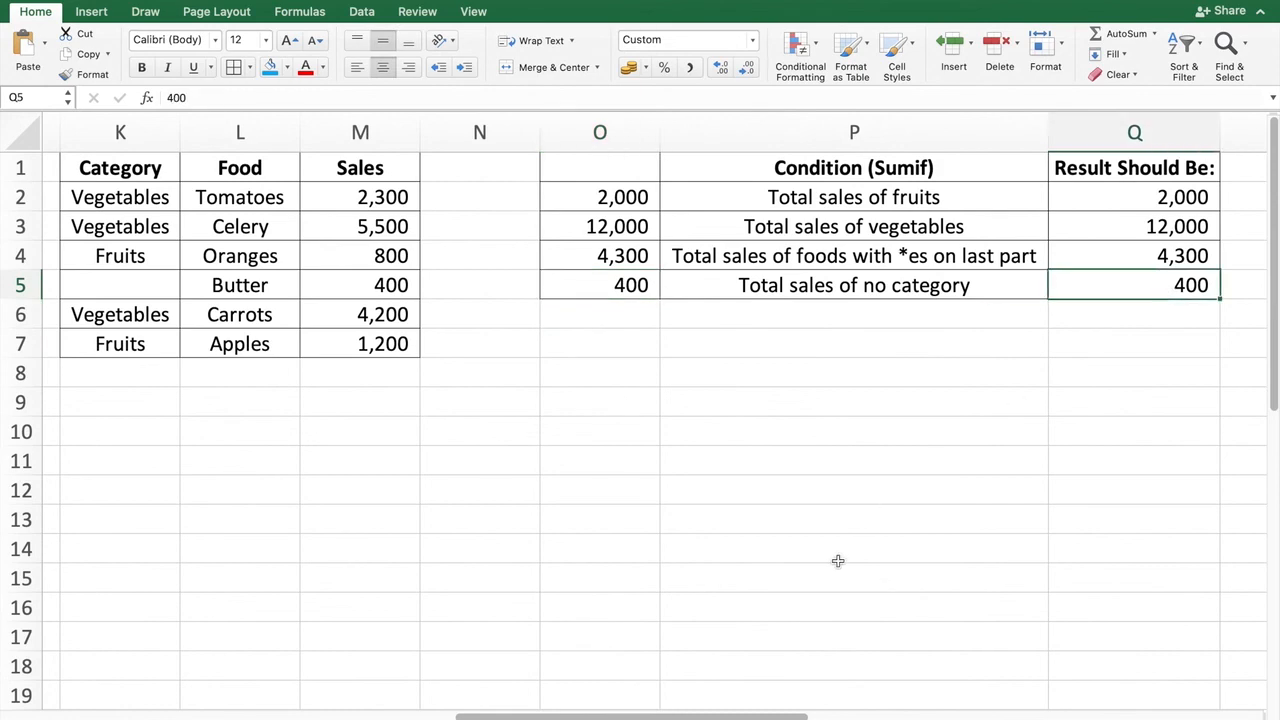
scroll(838, 561, left, 10)
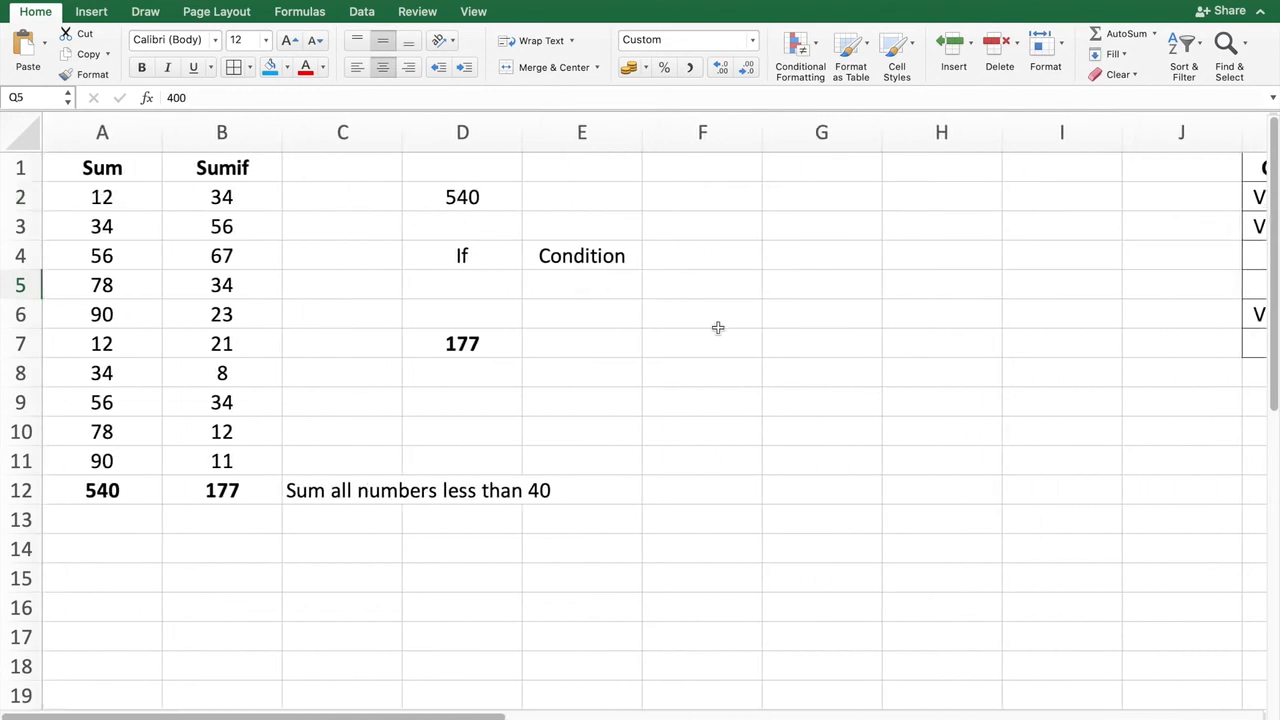
scroll(718, 328, right, 8)
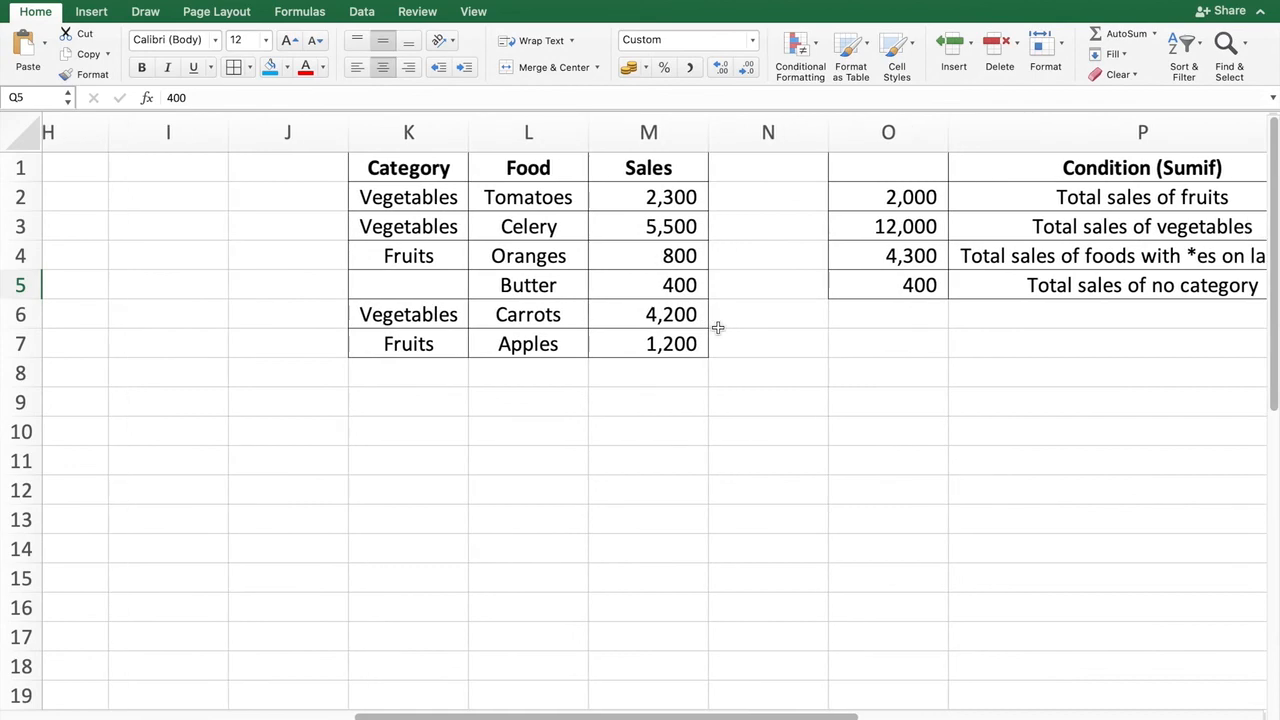
scroll(718, 328, right, 4)
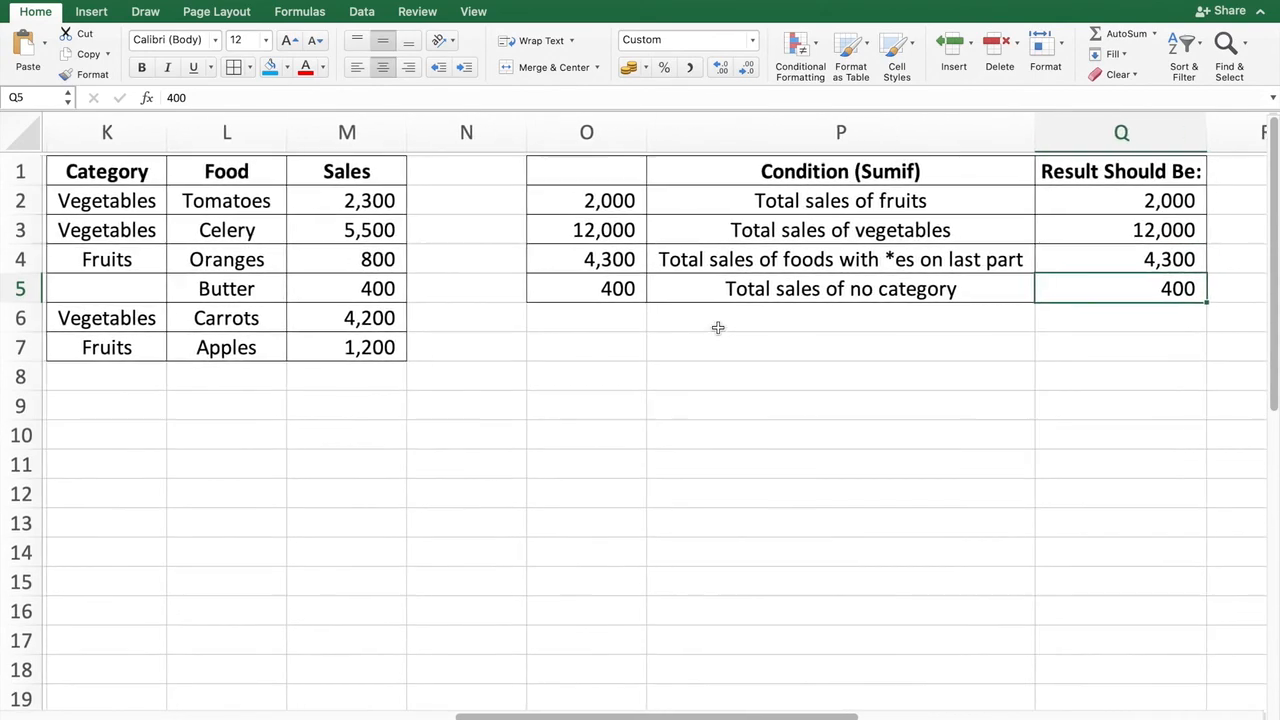
scroll(718, 328, left, 2)
scroll(718, 328, right, 1)
scroll(718, 328, right, 1)
scroll(718, 328, left, 2)
scroll(718, 328, right, 1)
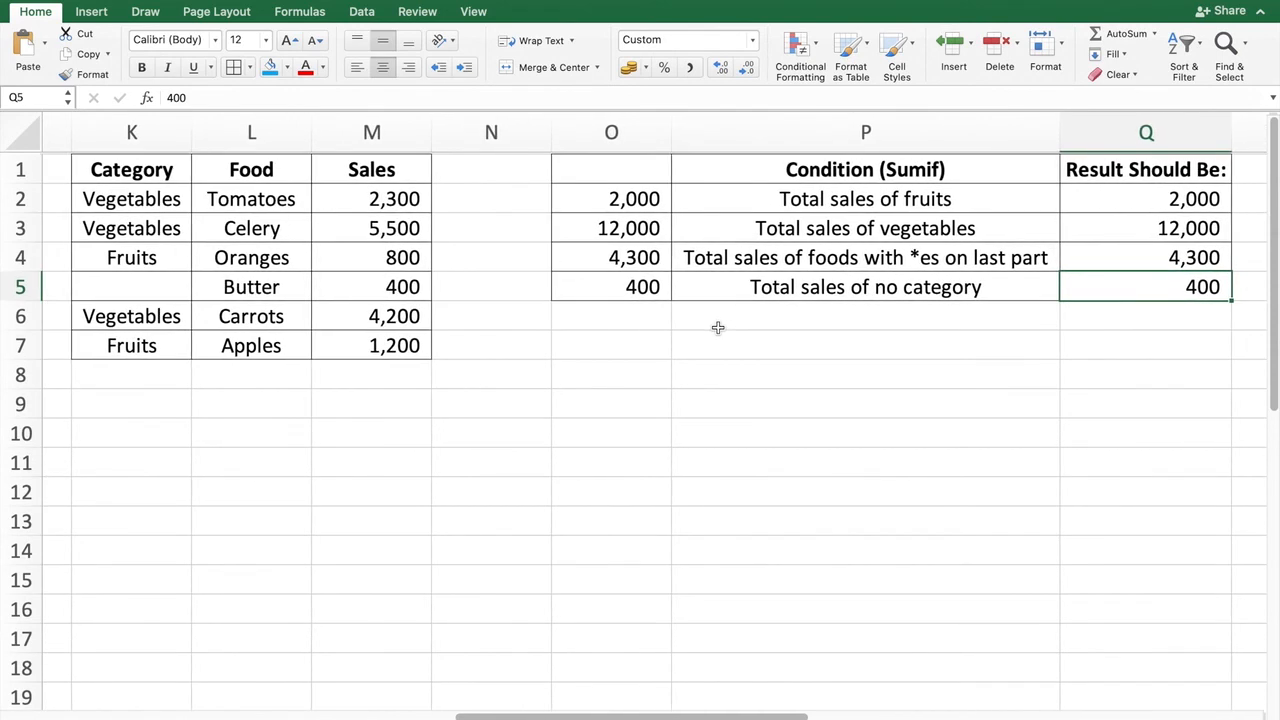
scroll(718, 328, down, 1)
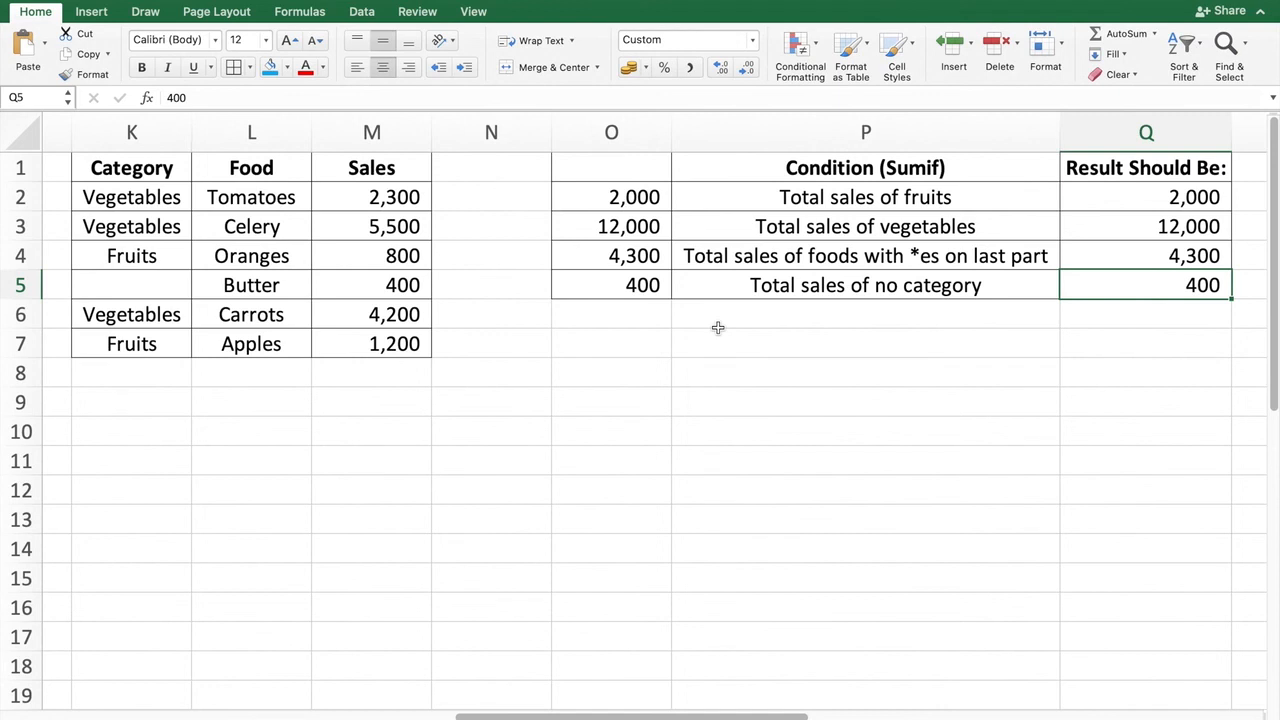
scroll(650, 300, right, 1)
click(586, 284)
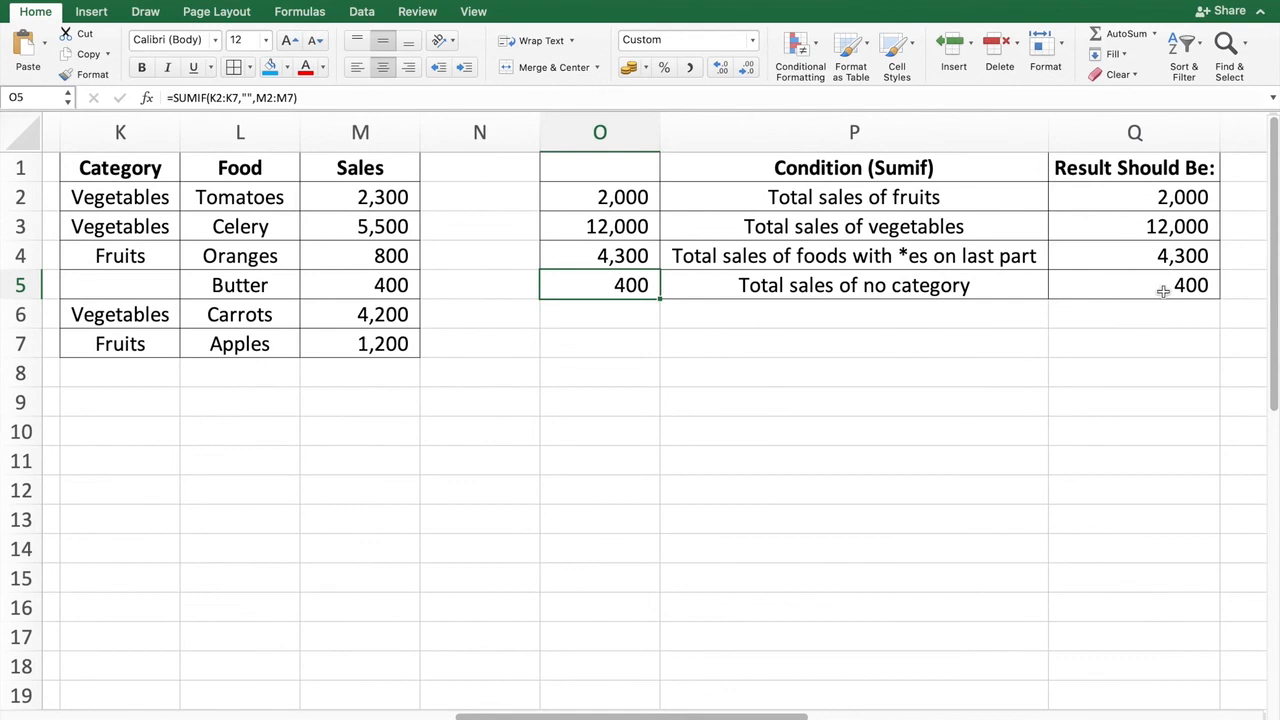
click(1103, 284)
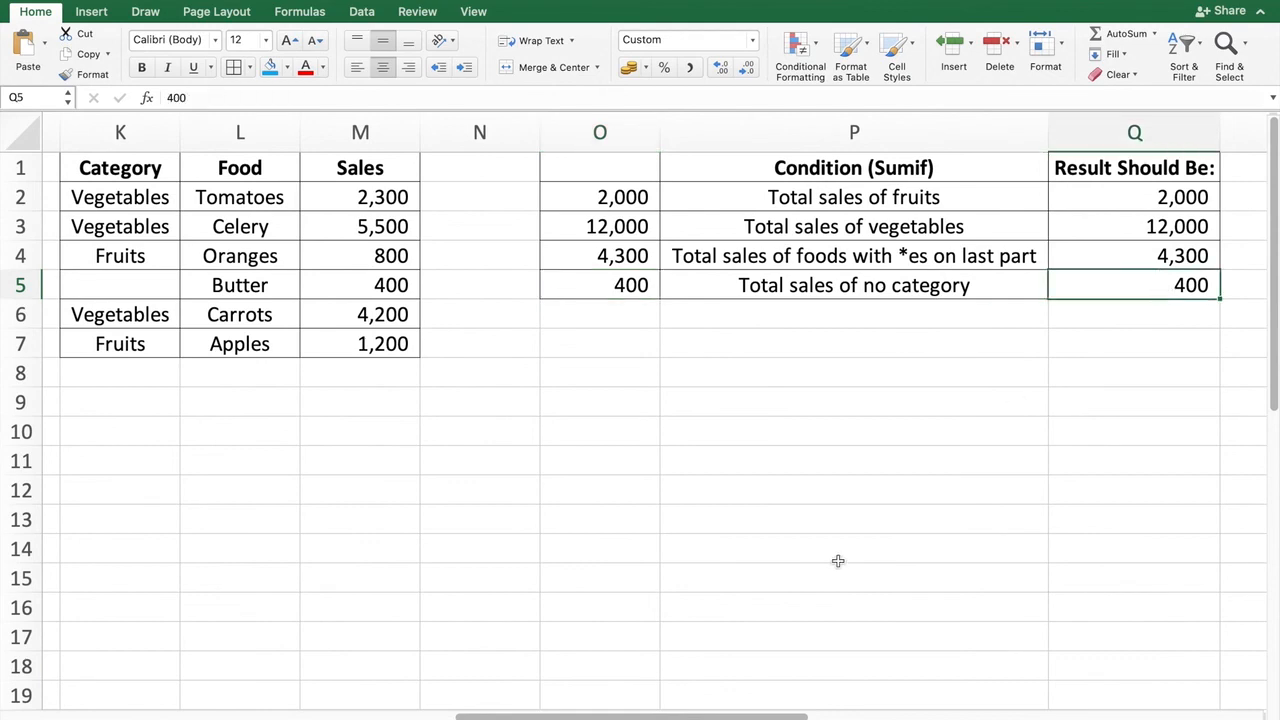
Look back over the Sum and Sumif columns A and B and the completed conditional totals in column O.
scroll(838, 561, left, 15)
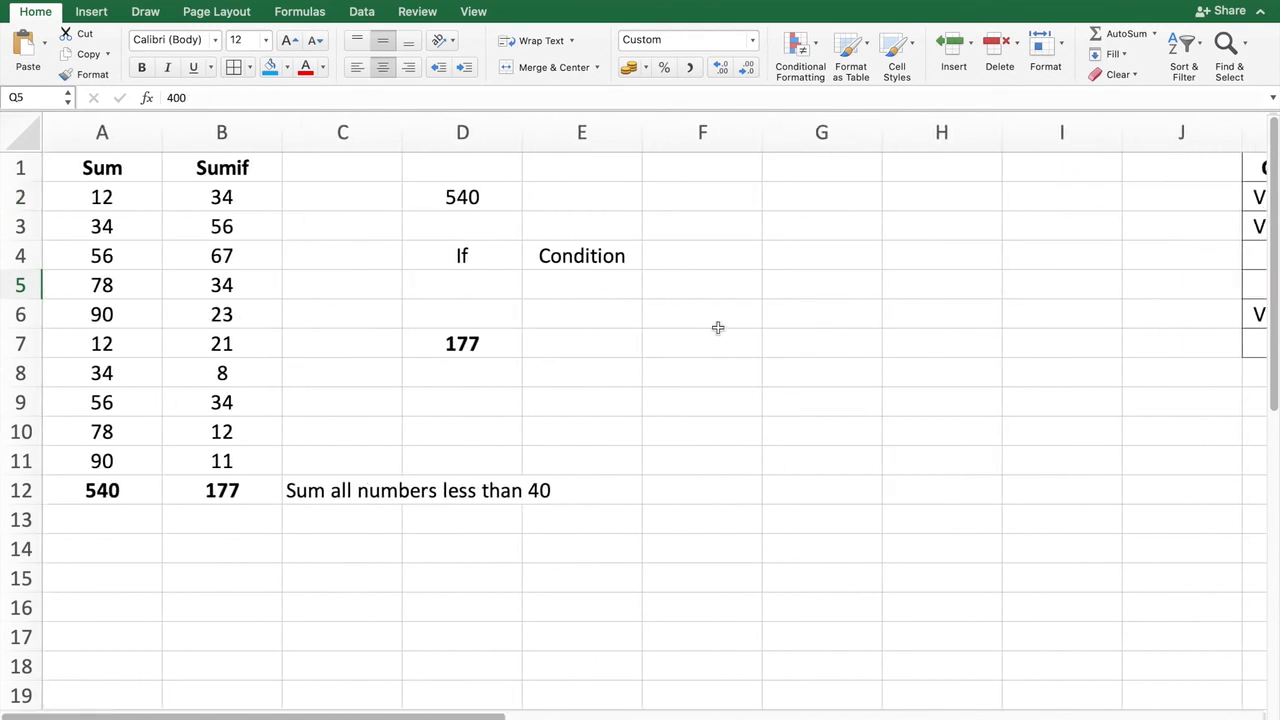
scroll(717, 327, right, 3)
scroll(717, 327, right, 6)
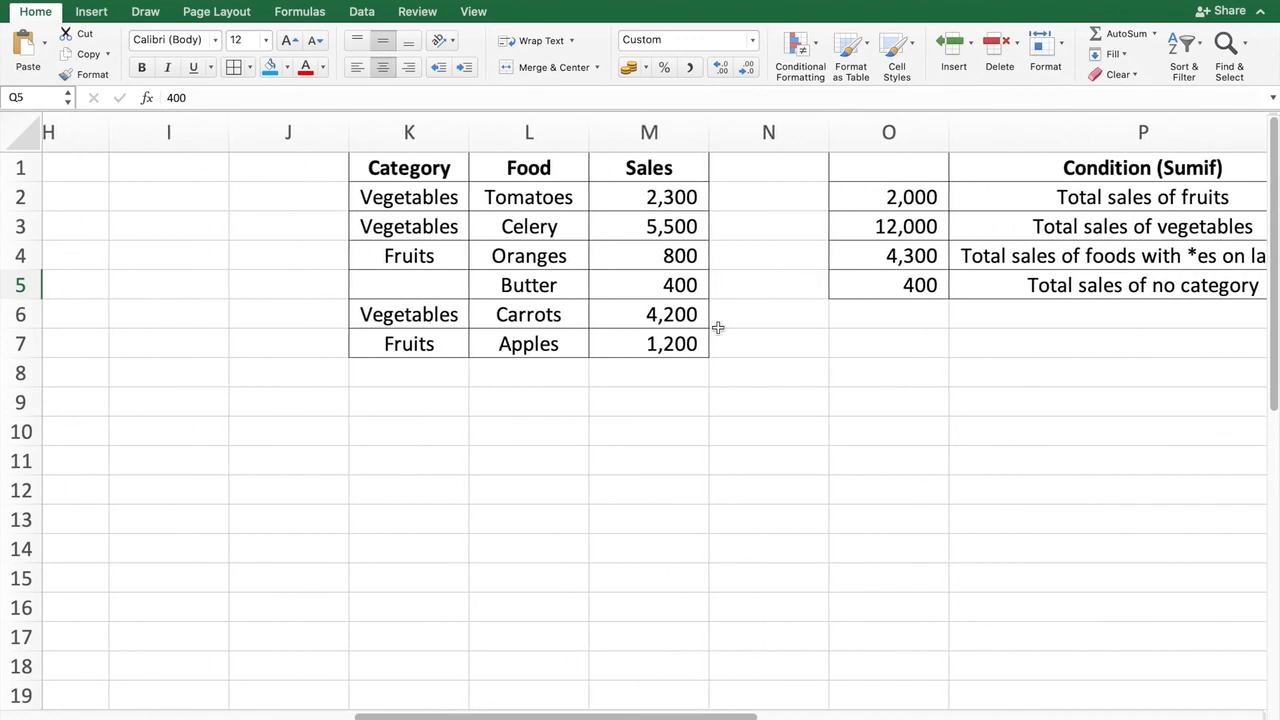
scroll(717, 327, right, 3)
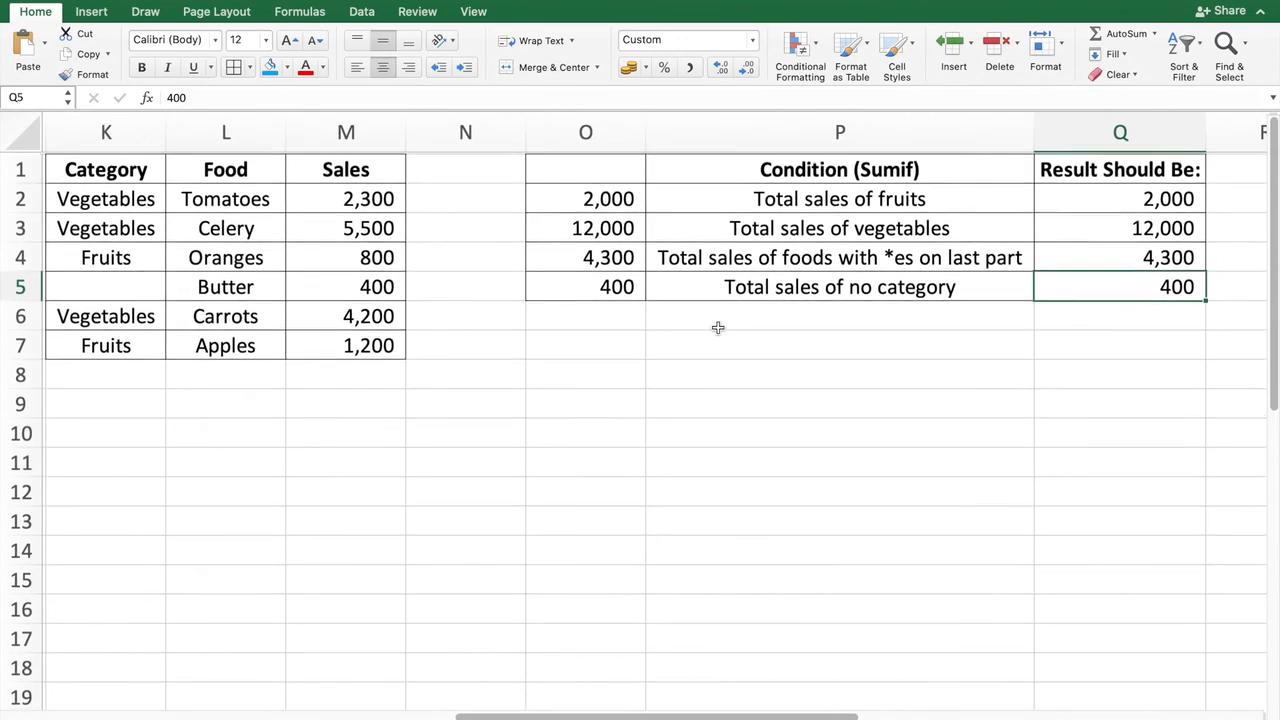
scroll(717, 327, left, 2)
scroll(717, 327, right, 1)
scroll(717, 327, right, 1)
scroll(717, 327, left, 2)
scroll(718, 327, right, 1)
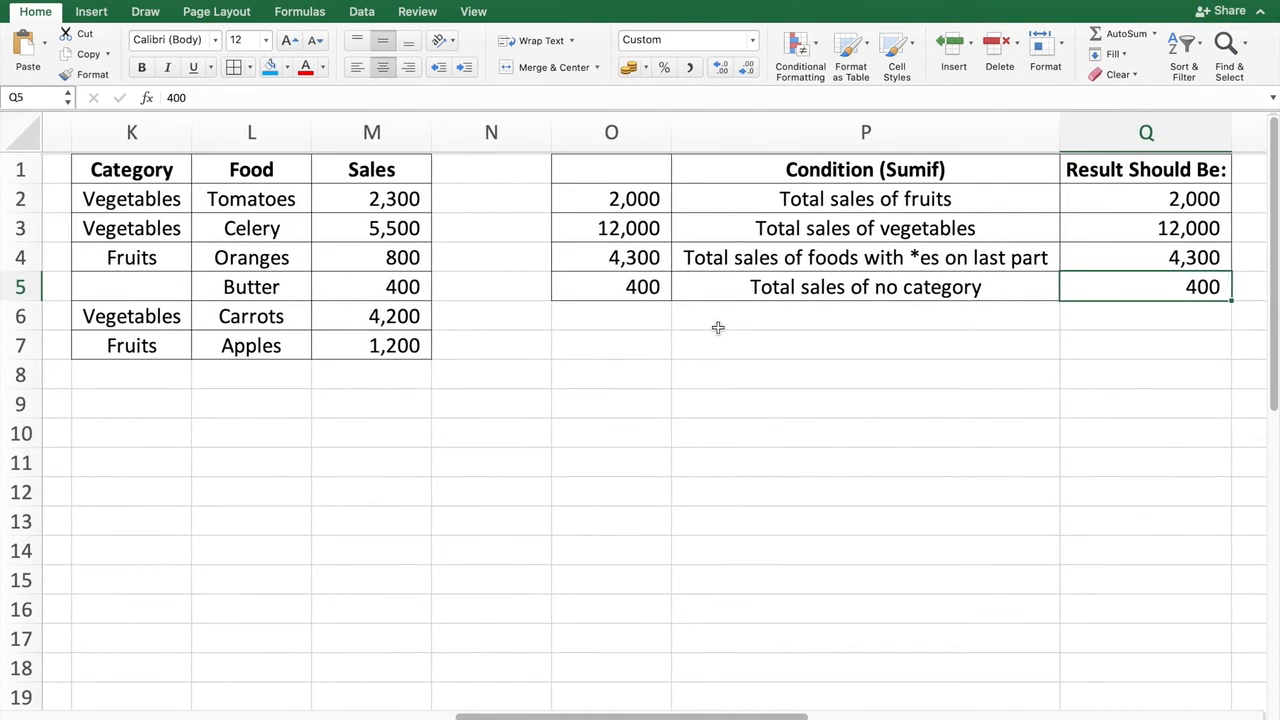